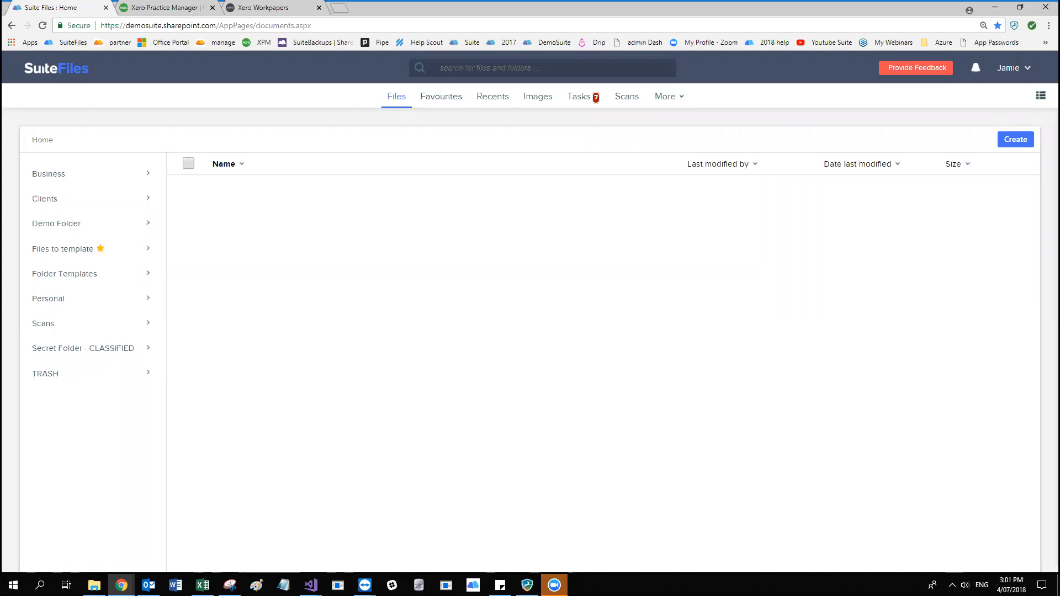
Open the SuiteFiles 2018 help site in a new tab and locate the Help Center option in the SuiteFiles account options.
left_click(338, 10)
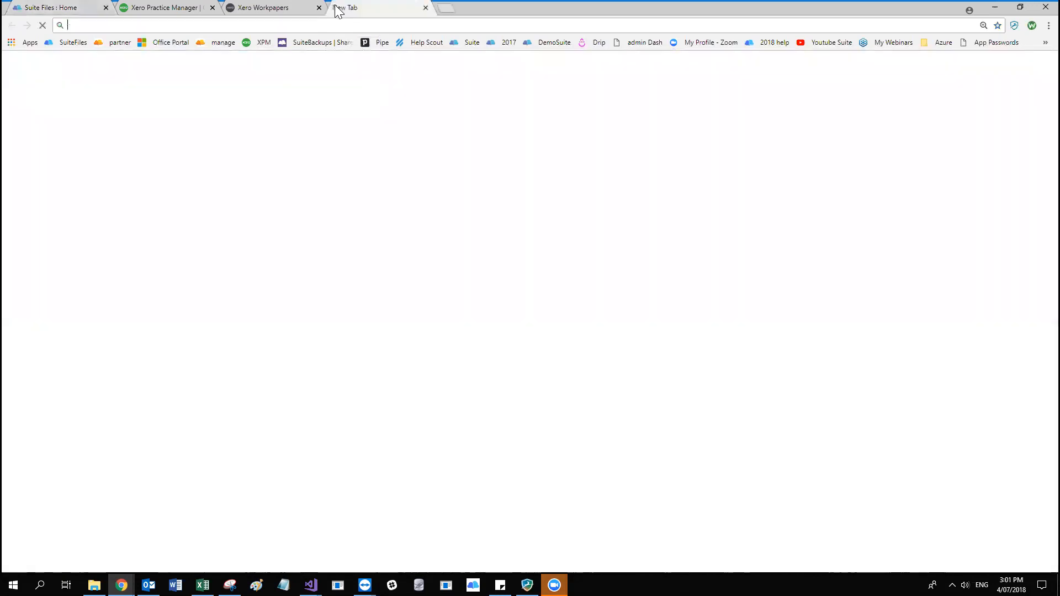
left_click(783, 47)
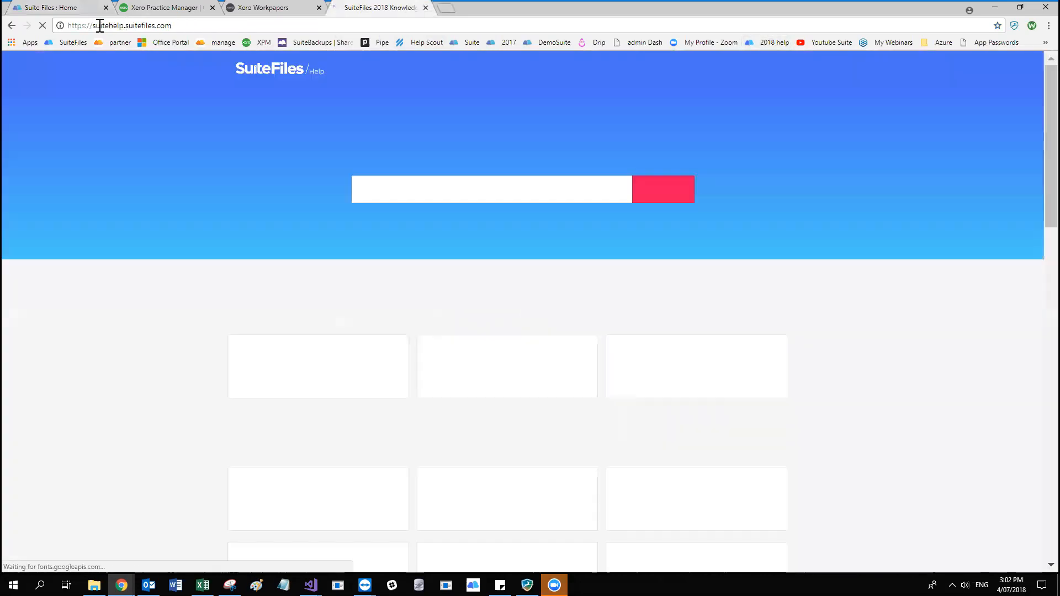
left_click(72, 8)
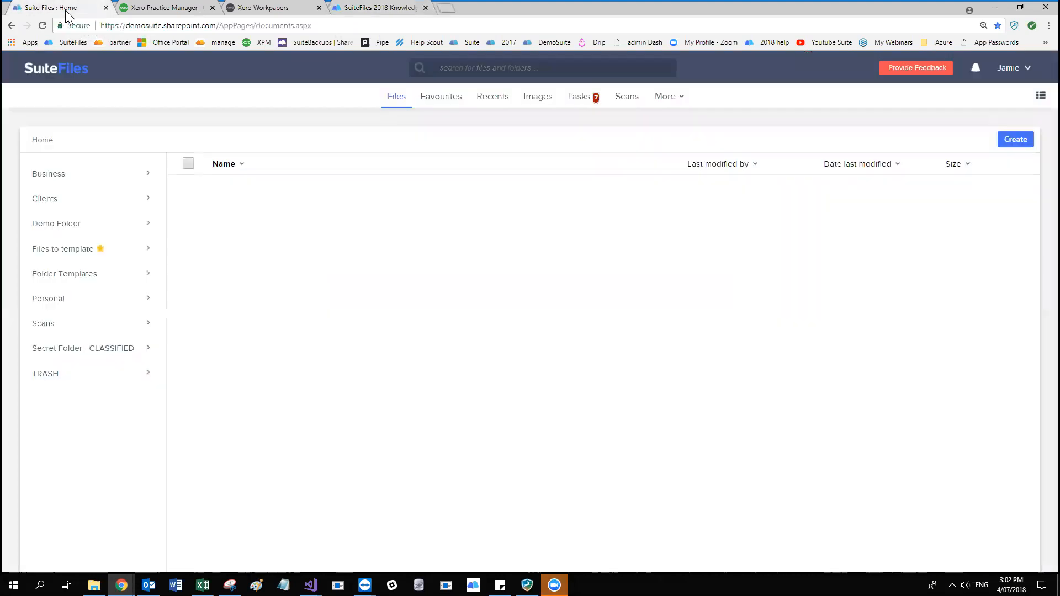
left_click(1011, 69)
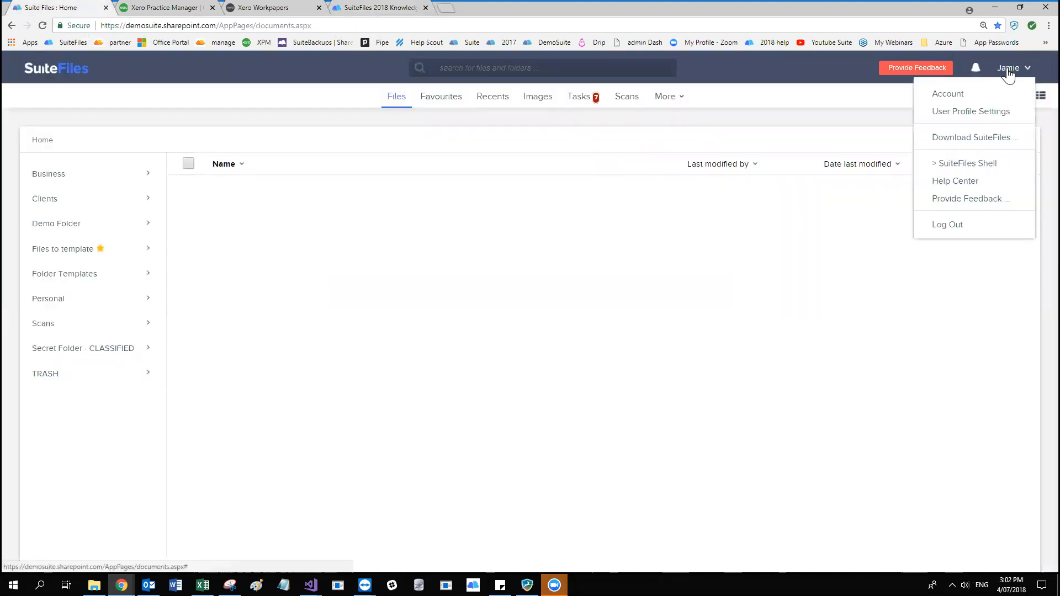
left_click(957, 186)
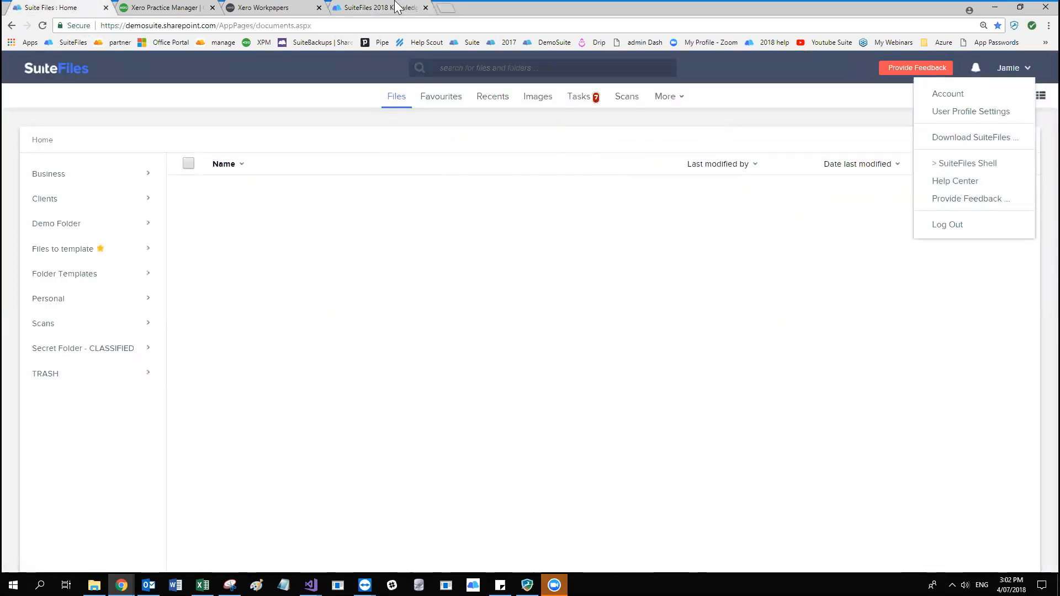
Open the Xero Practice Manager article category under Xero Integration on the SuiteFiles help site.
scroll(762, 279, "down", 5)
scroll(784, 274, "down", 9)
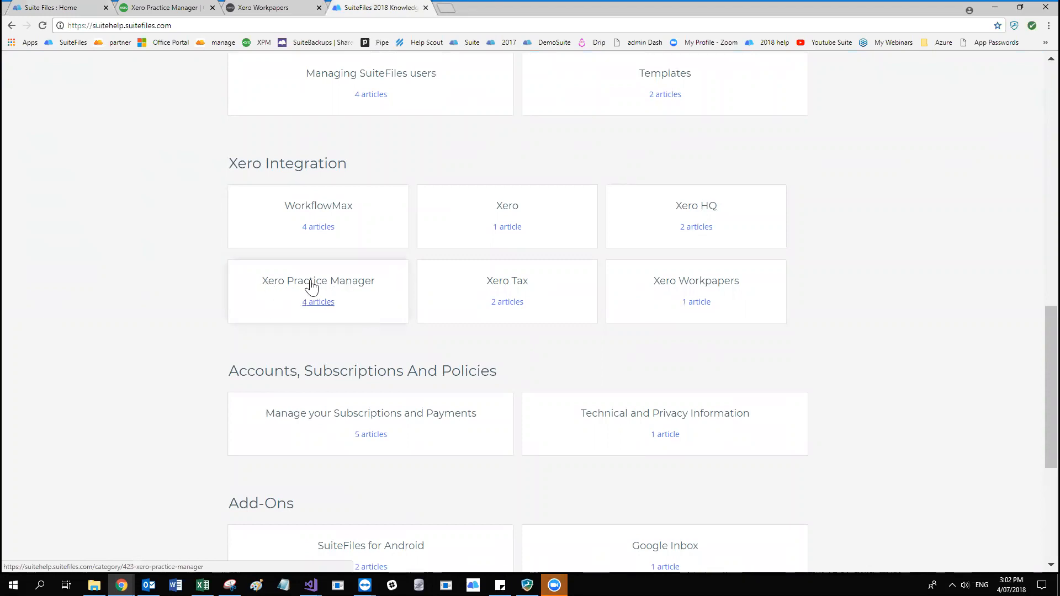
left_click(315, 303)
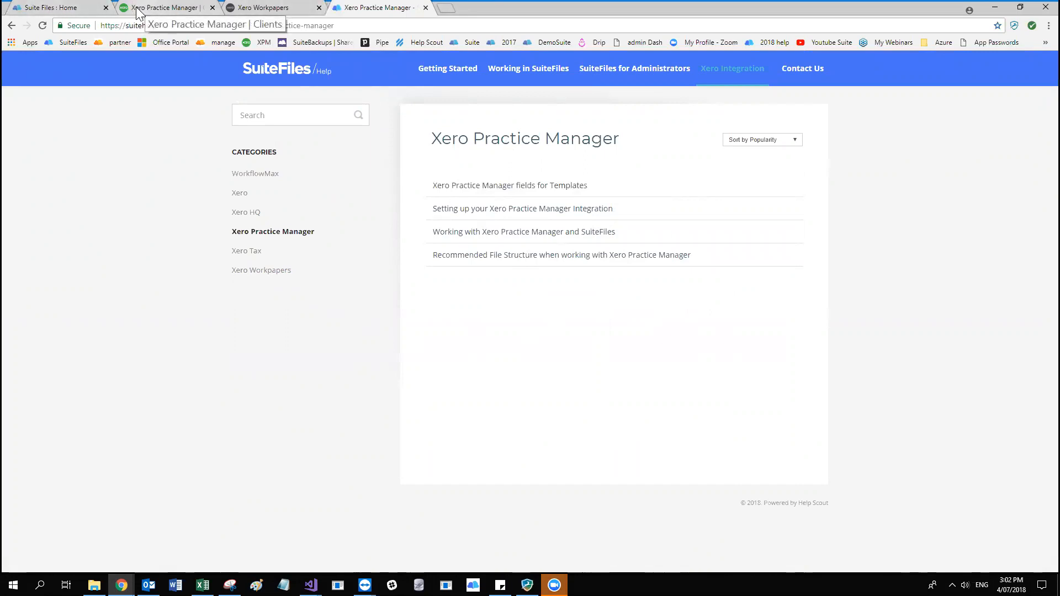
Locate the business Settings entry in Xero Practice Manager and open the help article "Setting up your Xero Practice Manager Integration".
left_click(63, 7)
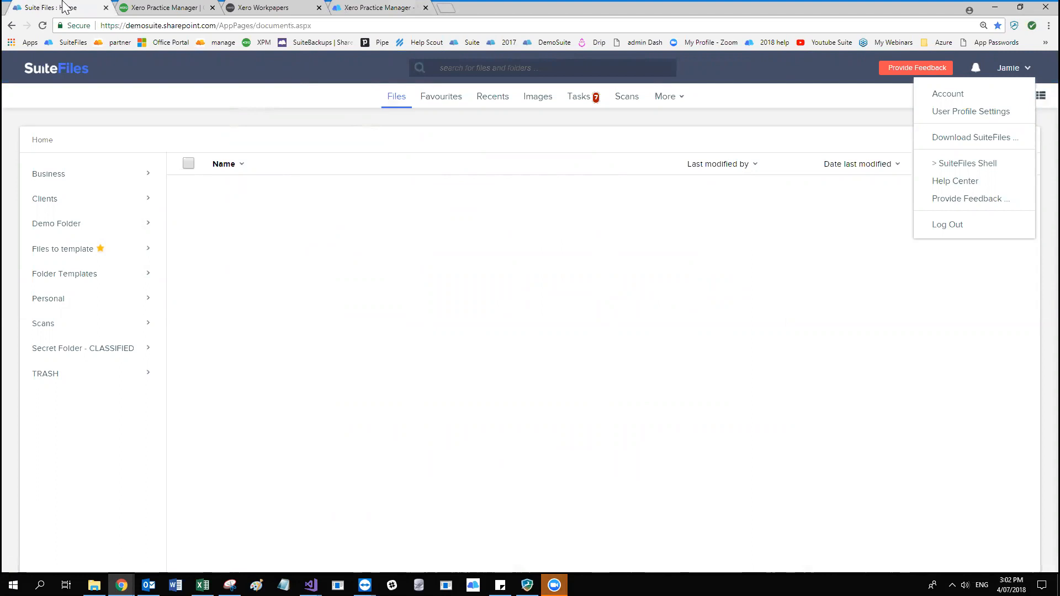
left_click(145, 7)
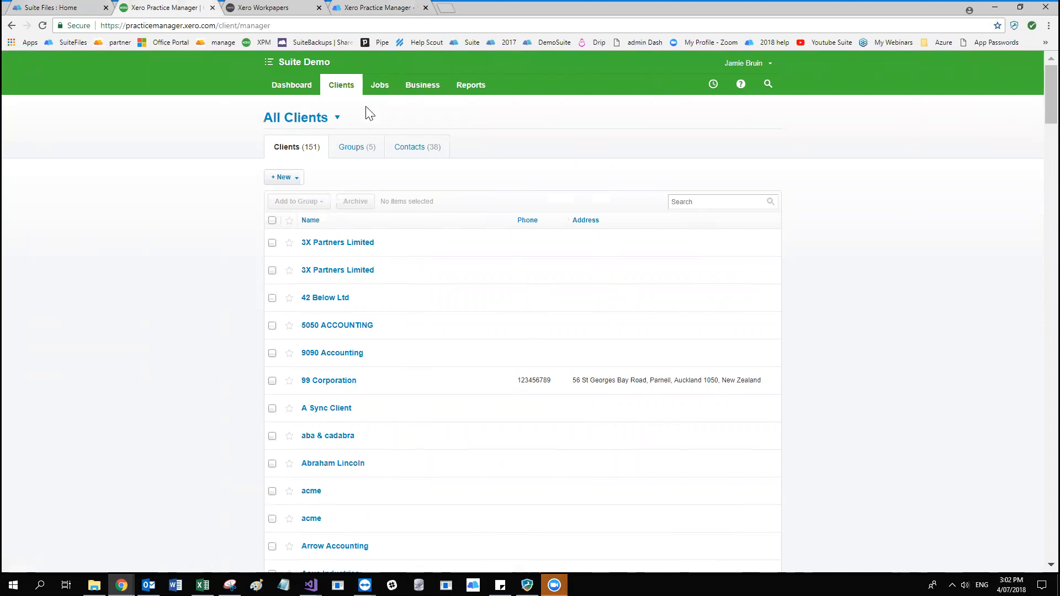
left_click(411, 86)
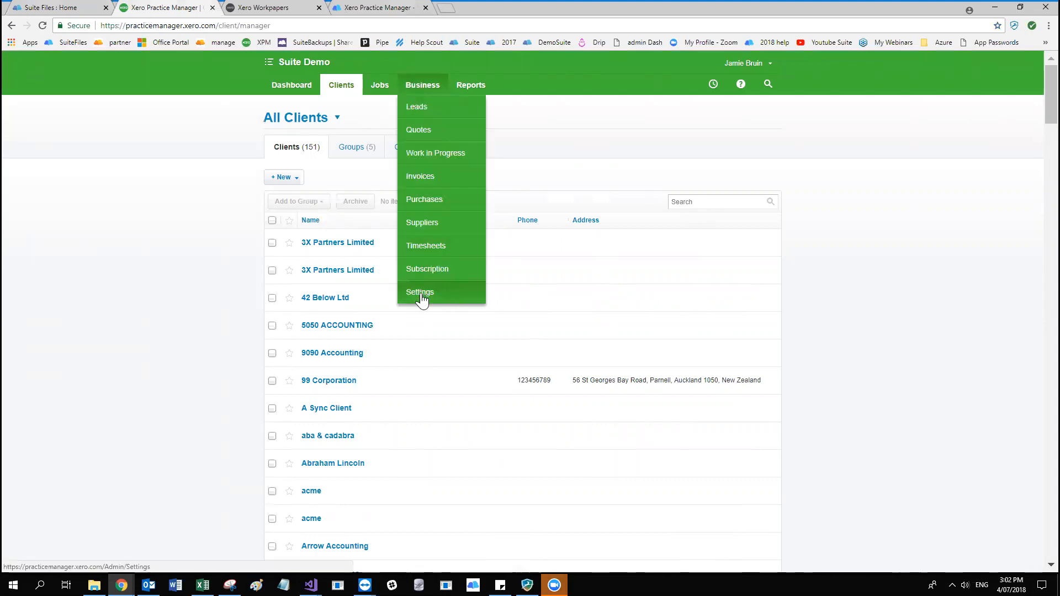
left_click(381, 8)
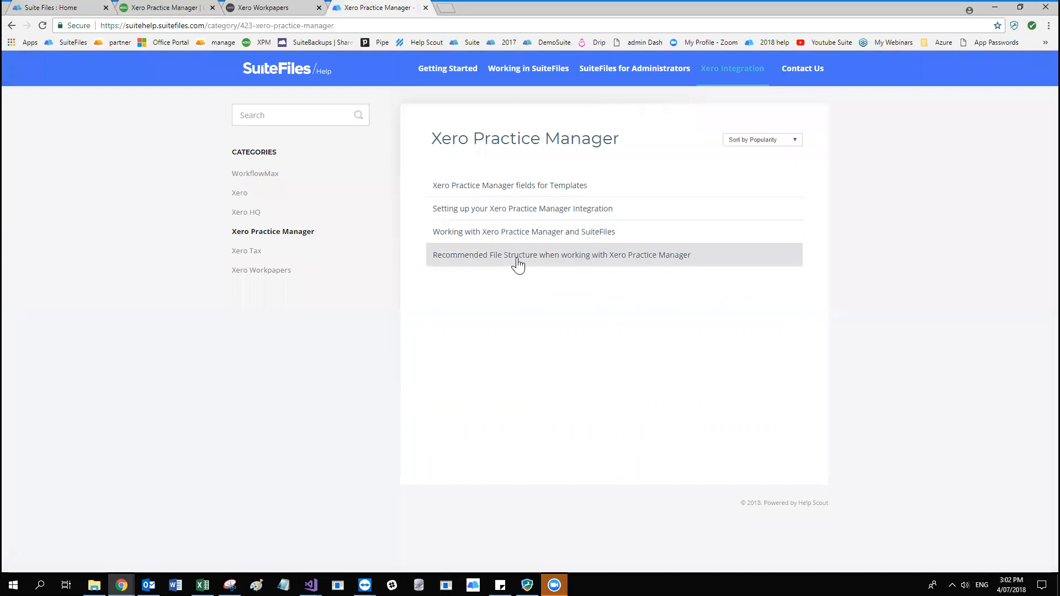
left_click(522, 216)
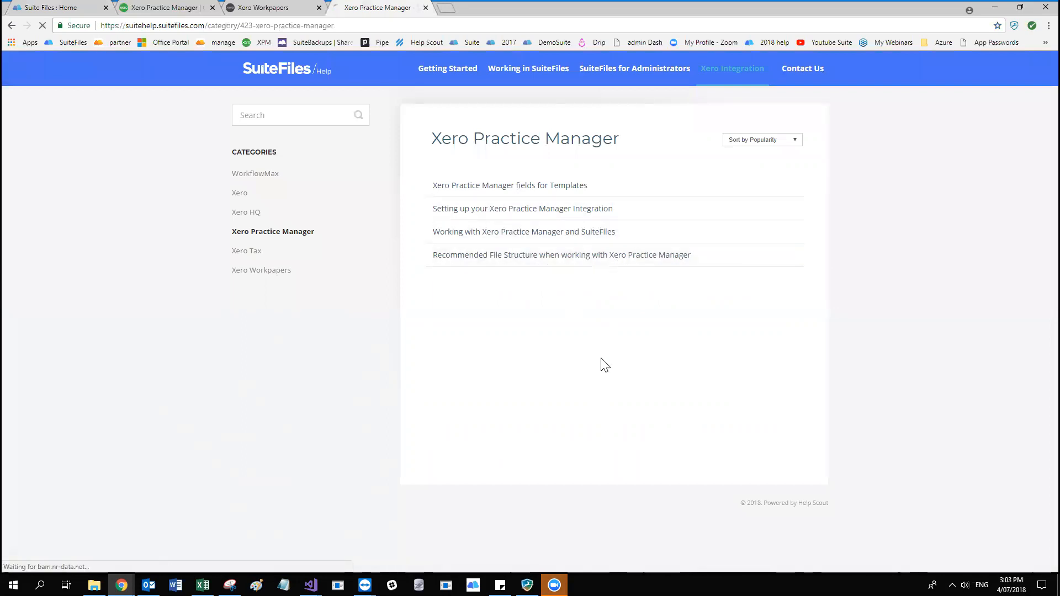
Return to SuiteFiles and open the Chrome Extension's web store page from the Download SuiteFiles options.
left_click(85, 7)
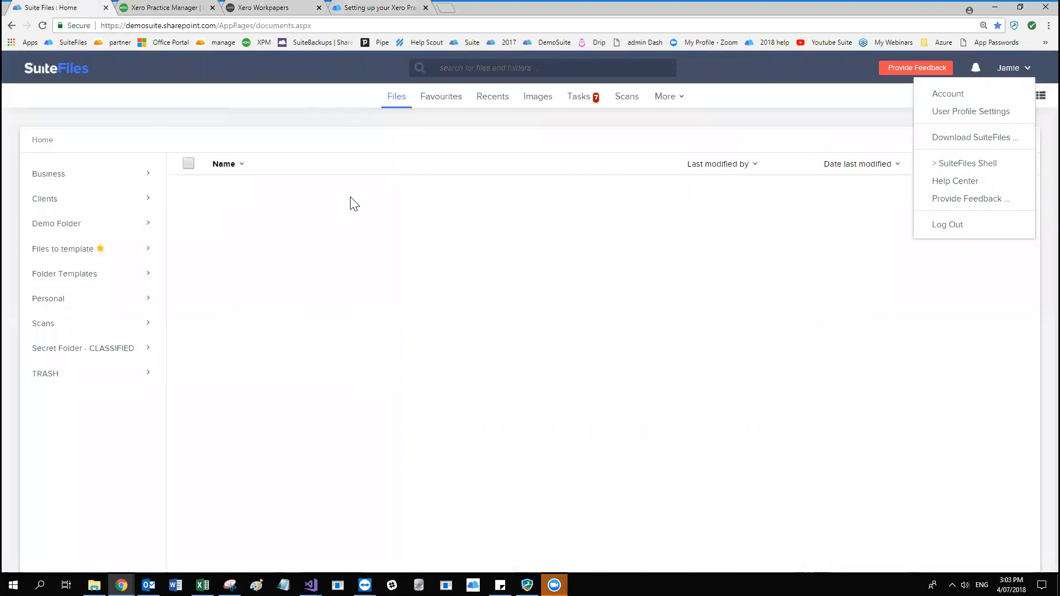
left_click(354, 205)
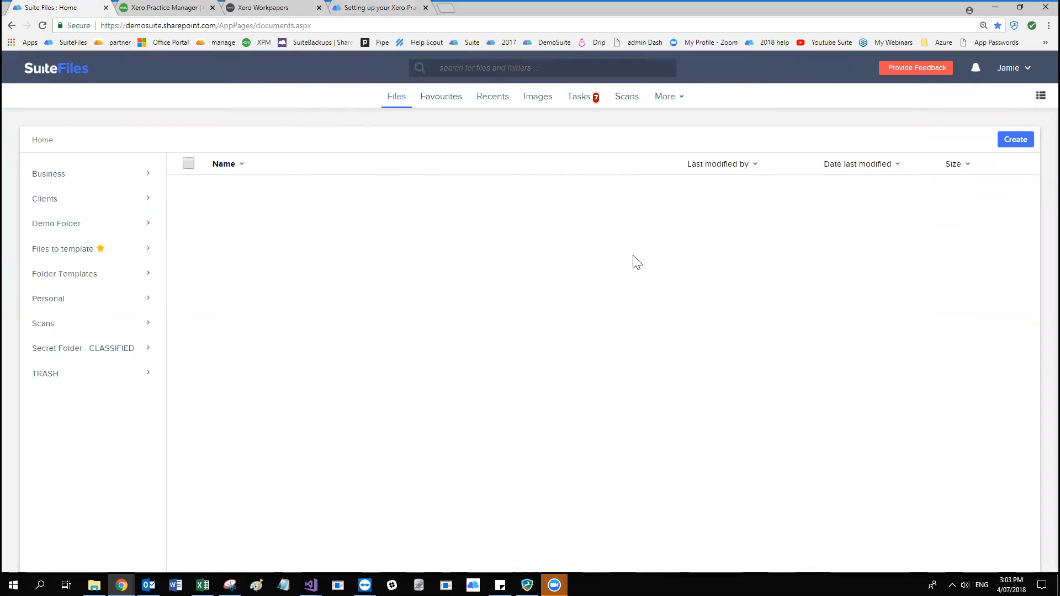
left_click(1016, 74)
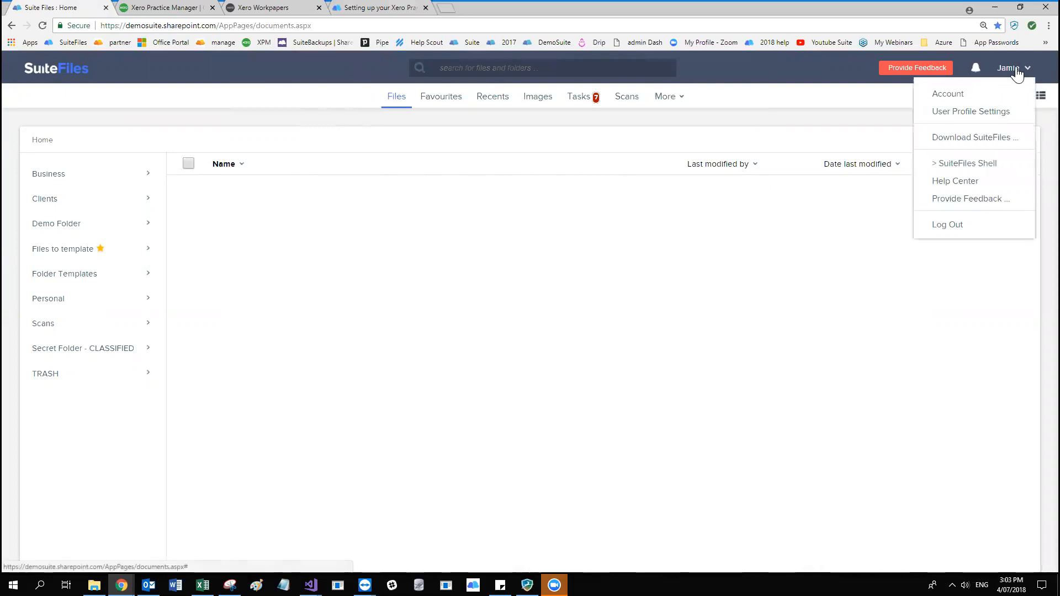
left_click(988, 139)
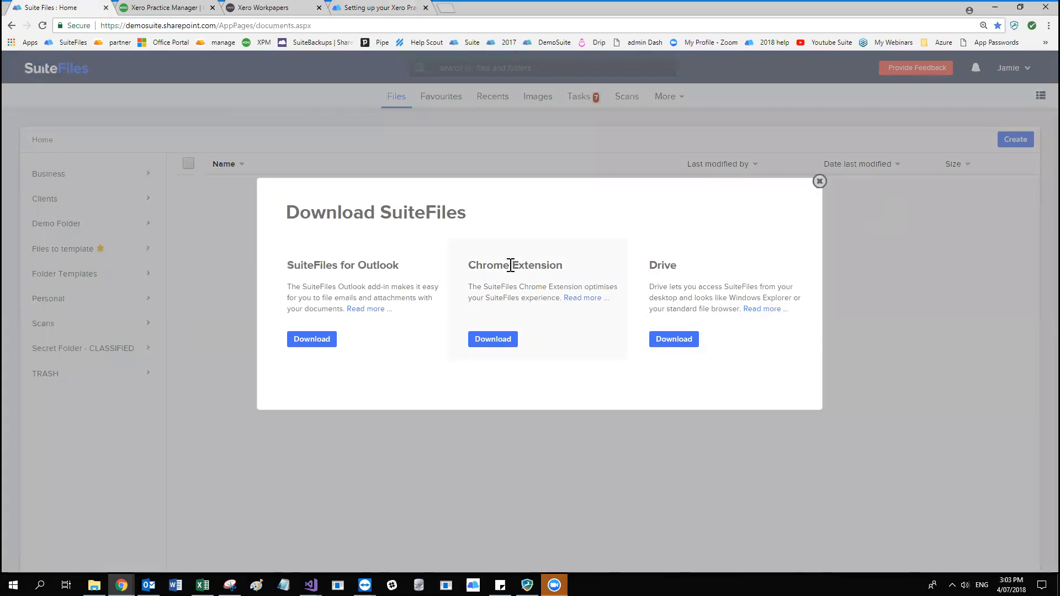
left_click(505, 339)
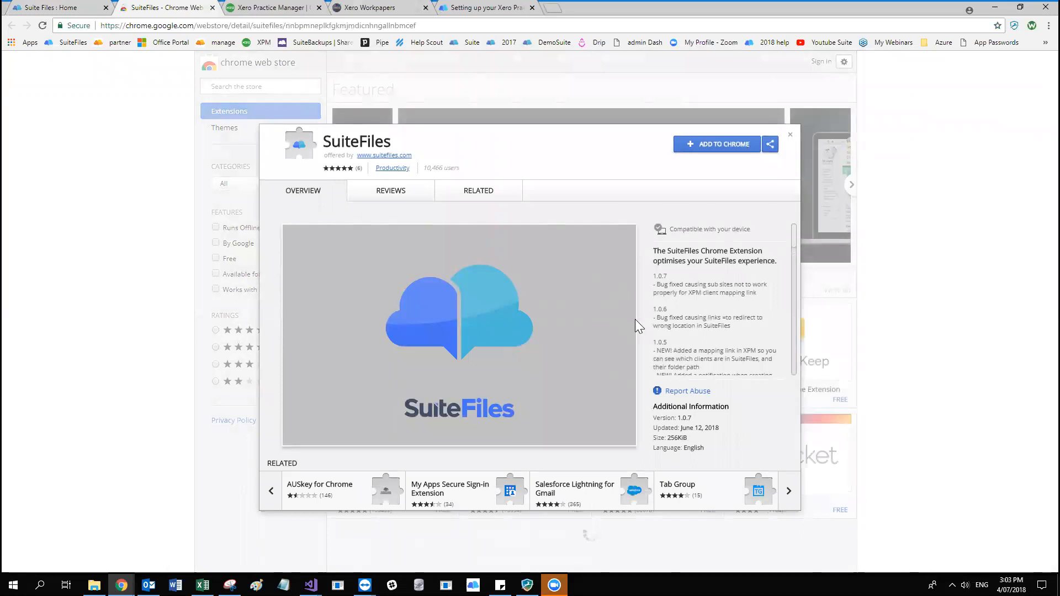
Add the SuiteFiles extension to Chrome and dismiss the installation notice.
left_click(720, 144)
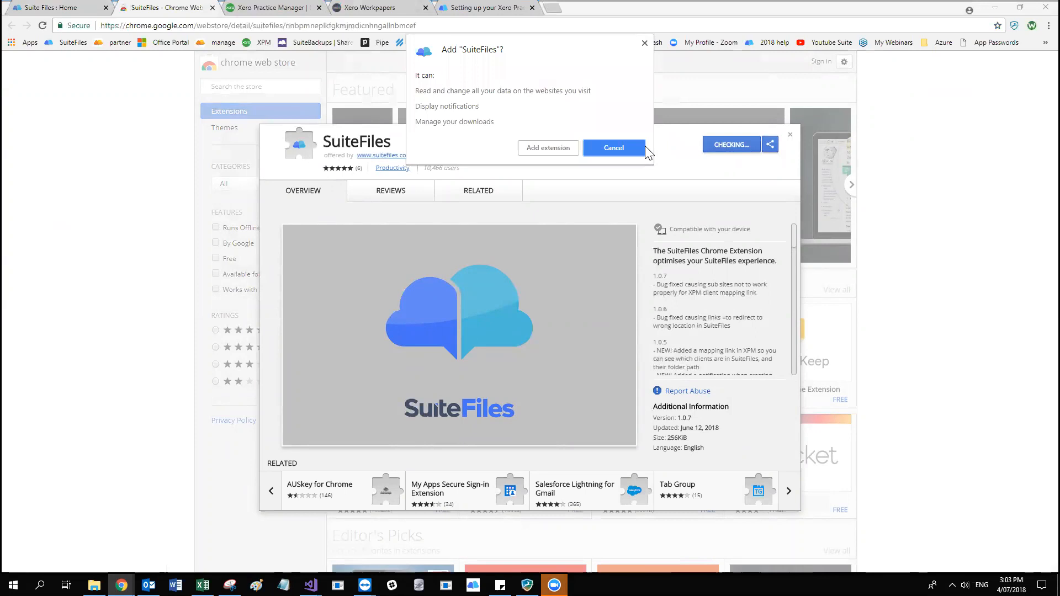
left_click(545, 150)
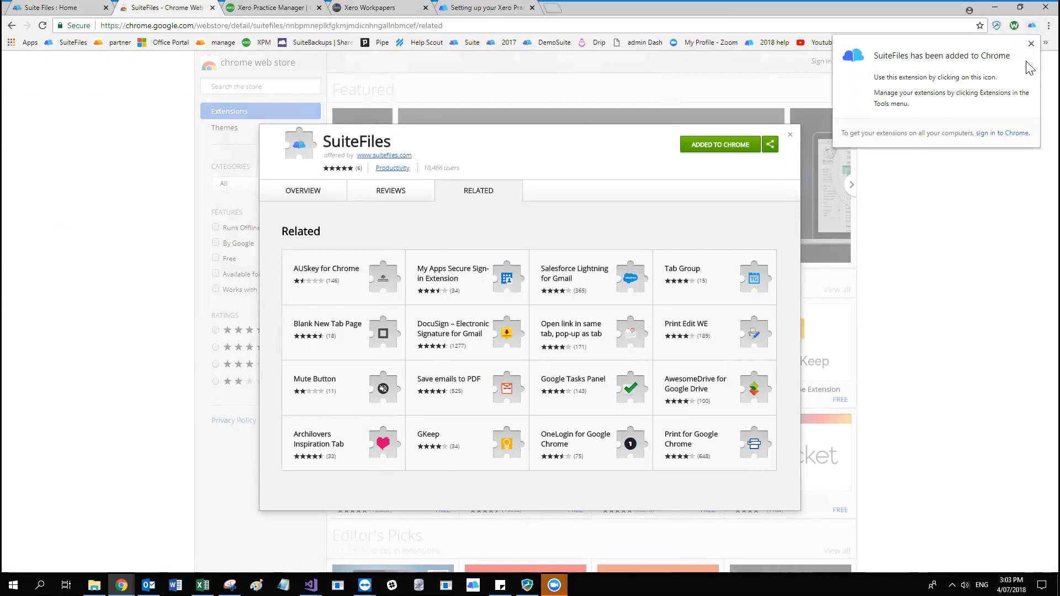
left_click(1030, 44)
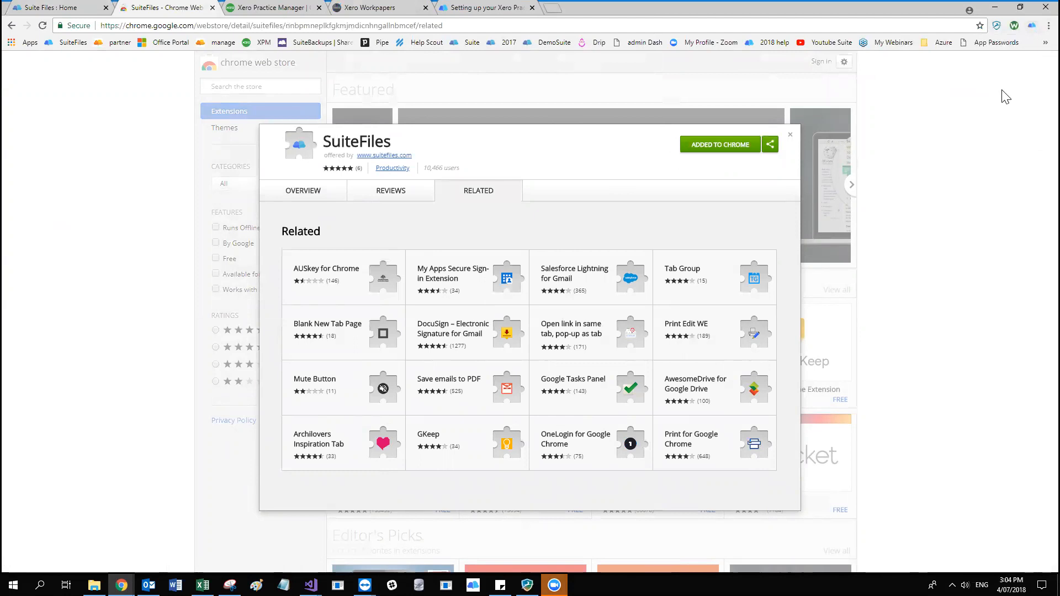
right_click(1031, 26)
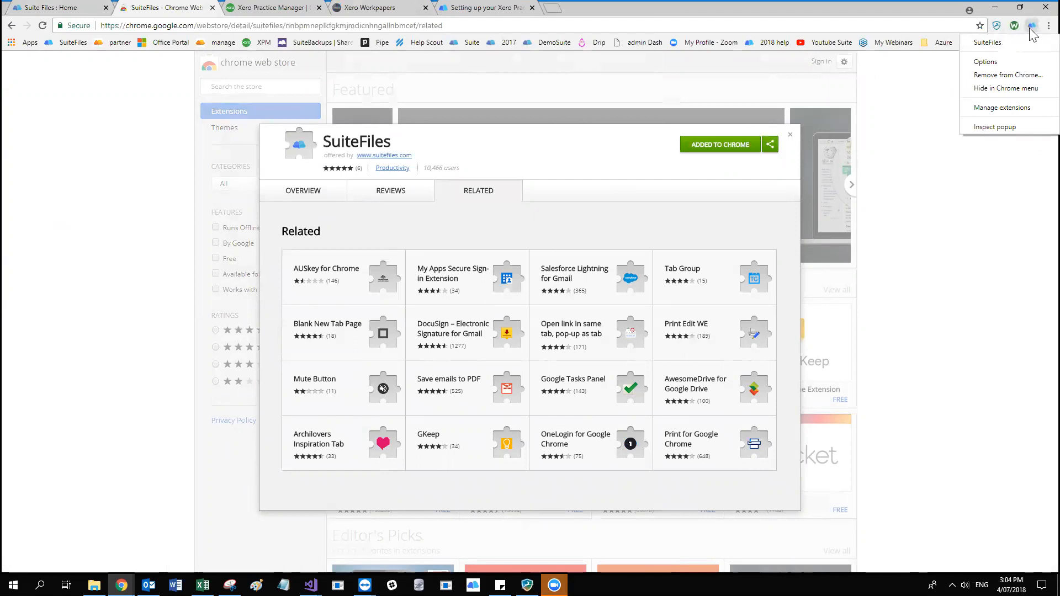
left_click(1031, 27)
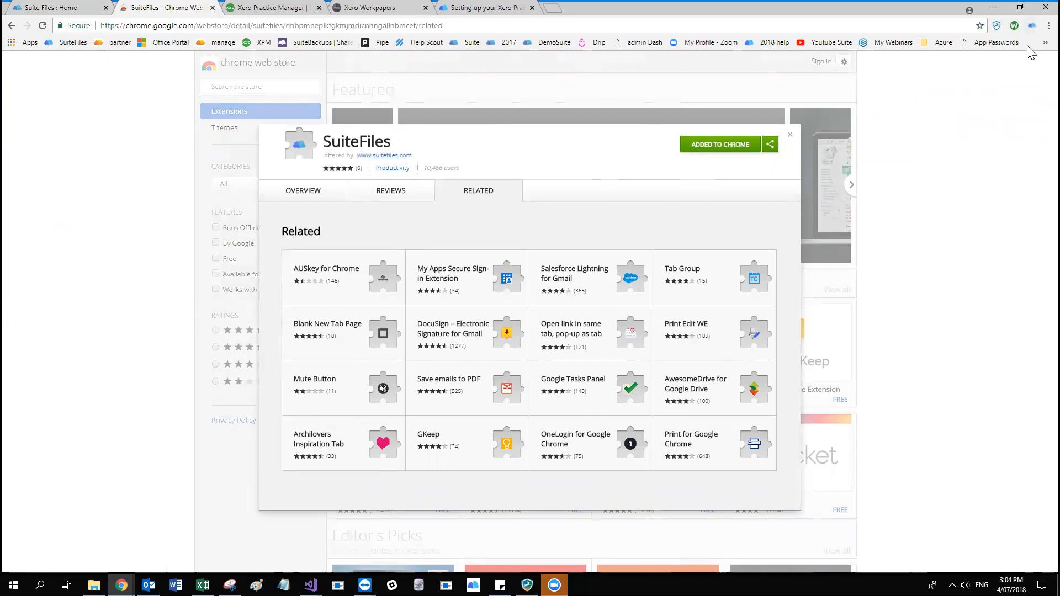
left_click(1032, 29)
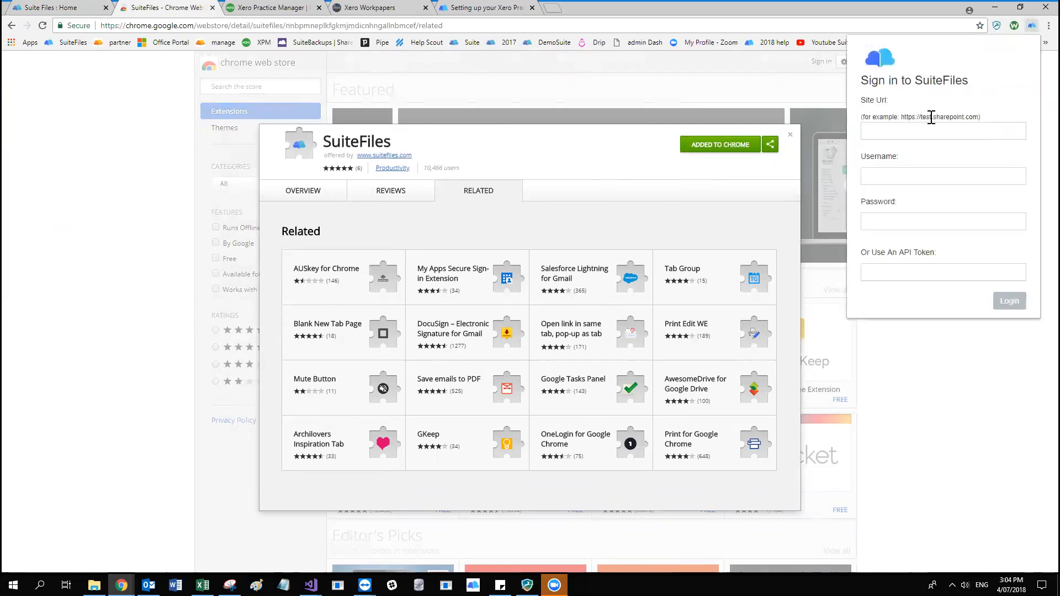
left_click(910, 132)
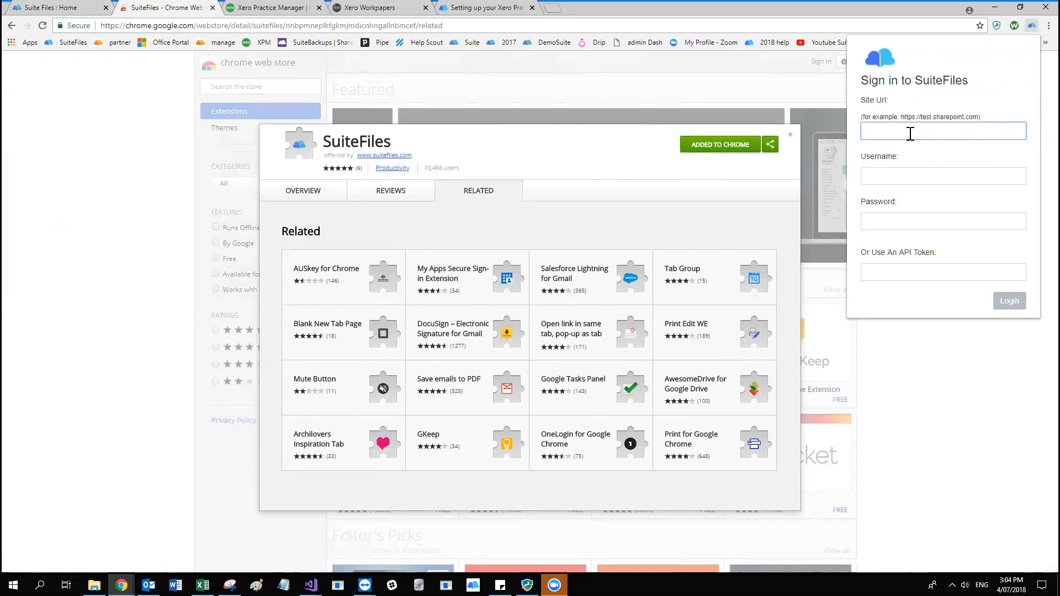
left_click(68, 7)
left_click_drag(218, 24, 9, 9)
key("ctrl+c")
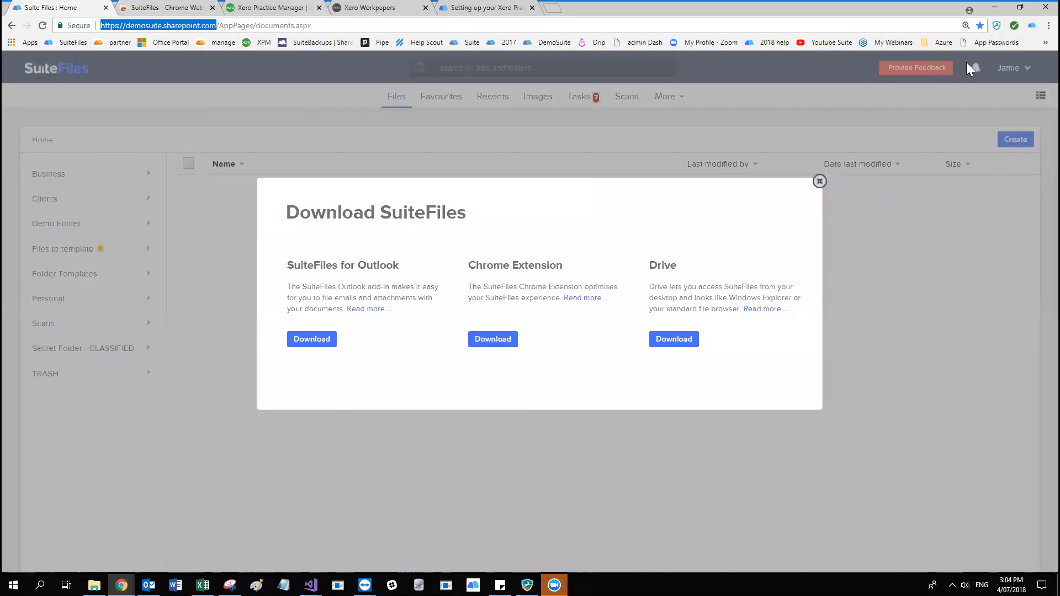
left_click(1032, 26)
left_click(911, 131)
key("ctrl+v")
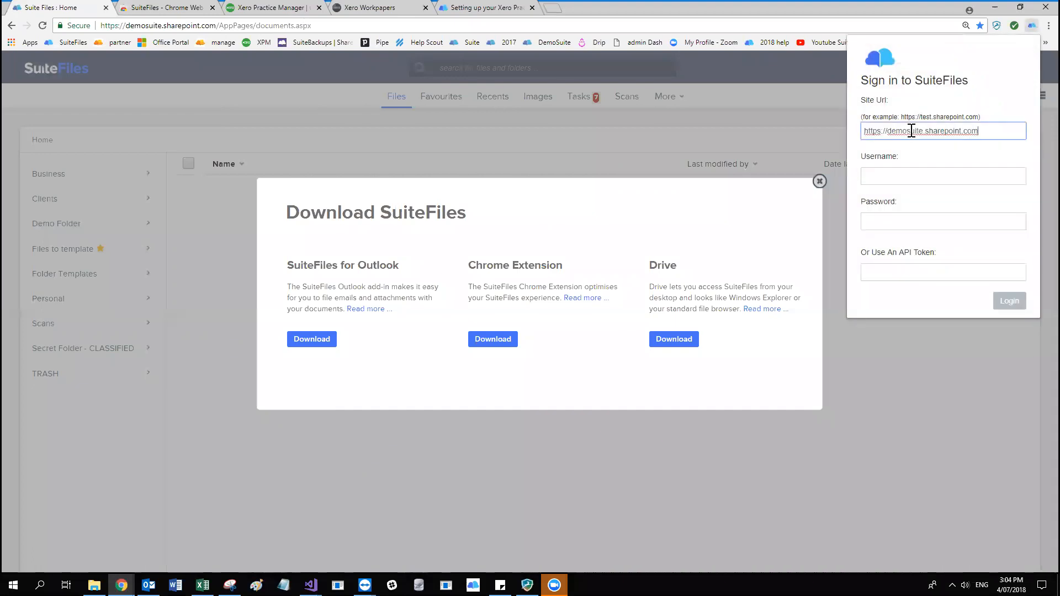
Enter the account's e-mail address as the username in the extension's sign-in form.
left_click(905, 177)
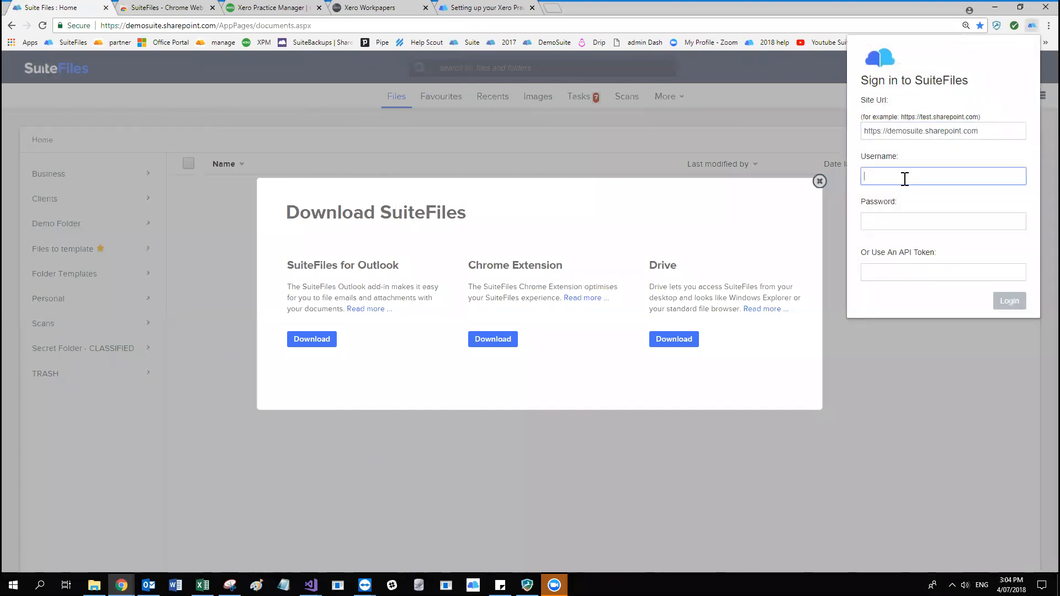
key("Tab")
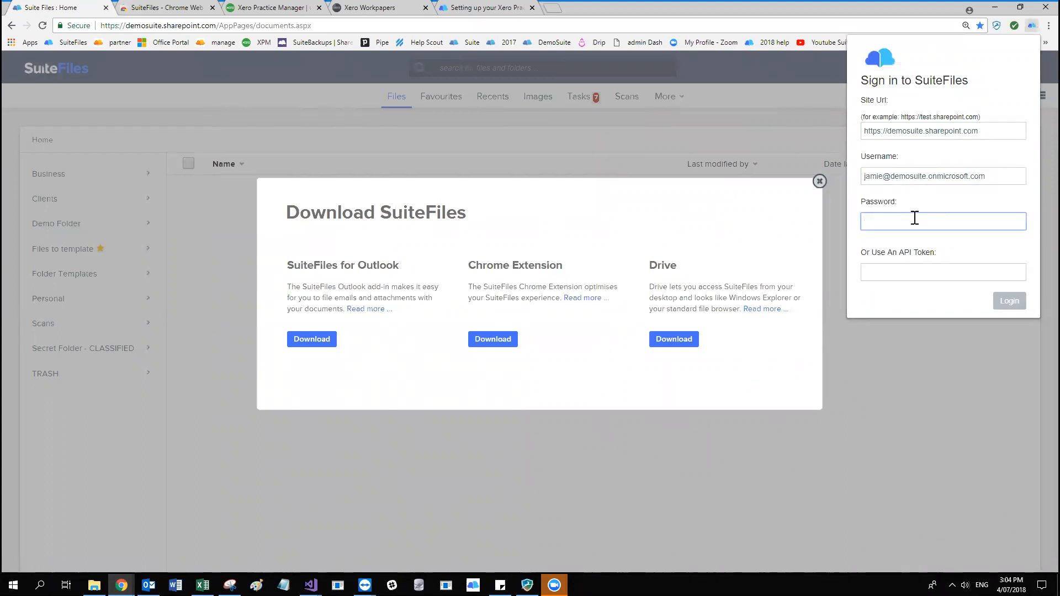
Enter the account password, leave the API token blank, and log in to the SuiteFiles extension.
type("••••••••••••")
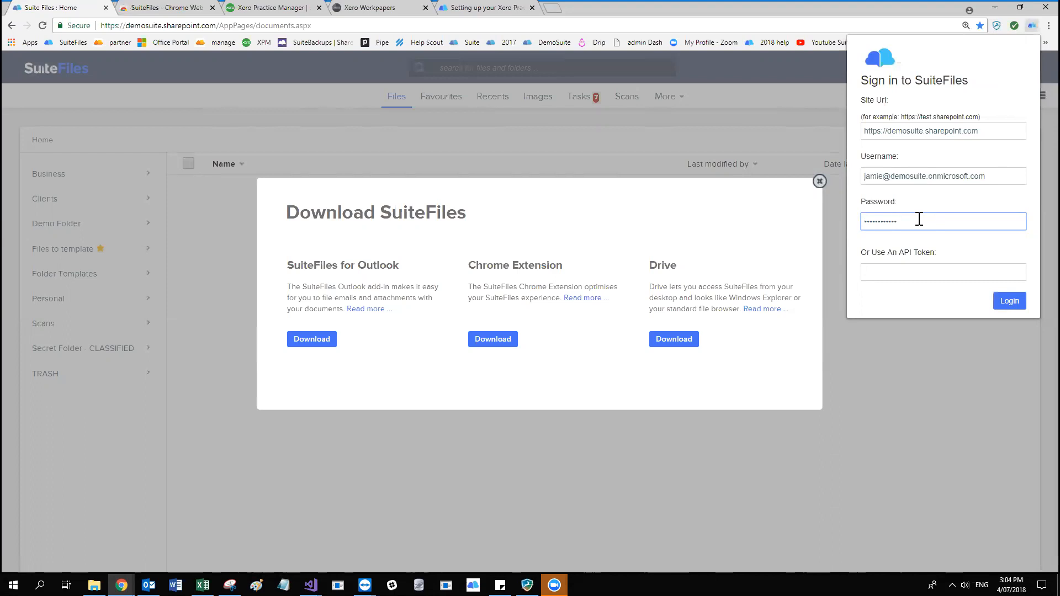
double_click(864, 221)
left_click(921, 221)
left_click(915, 272)
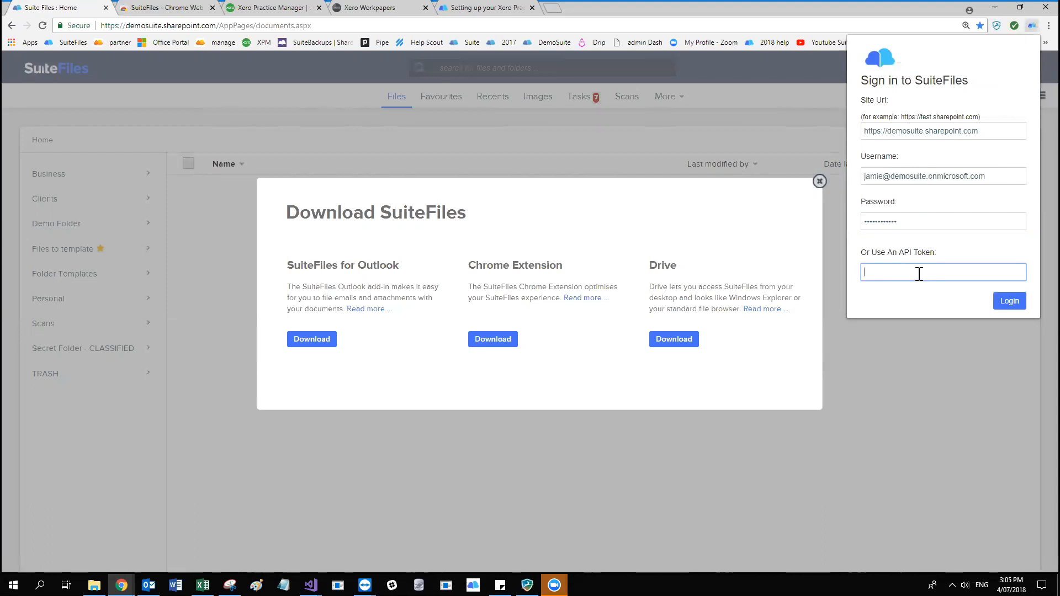
left_click(937, 223)
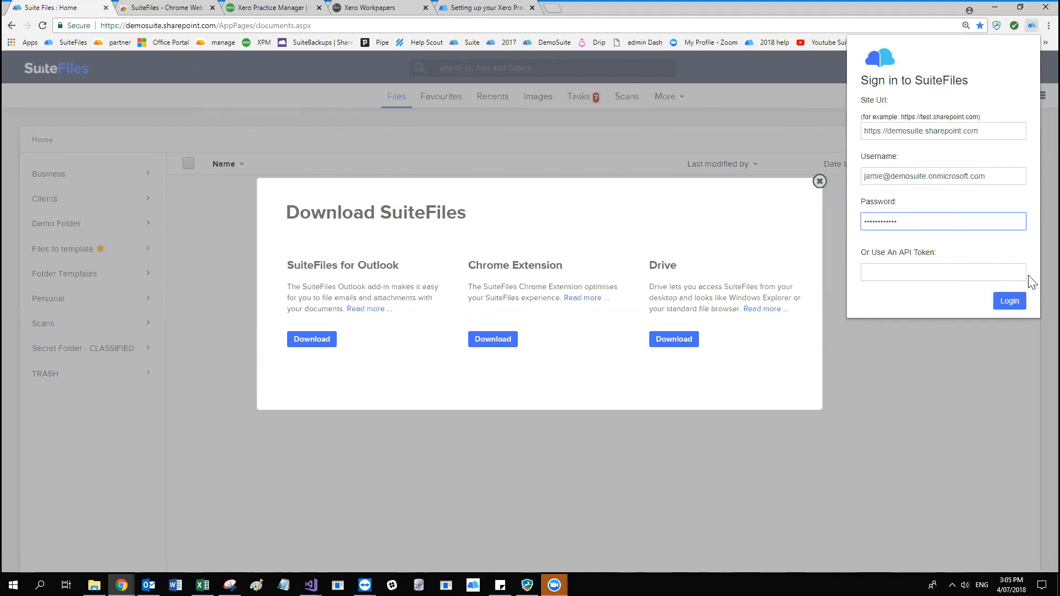
left_click(1013, 304)
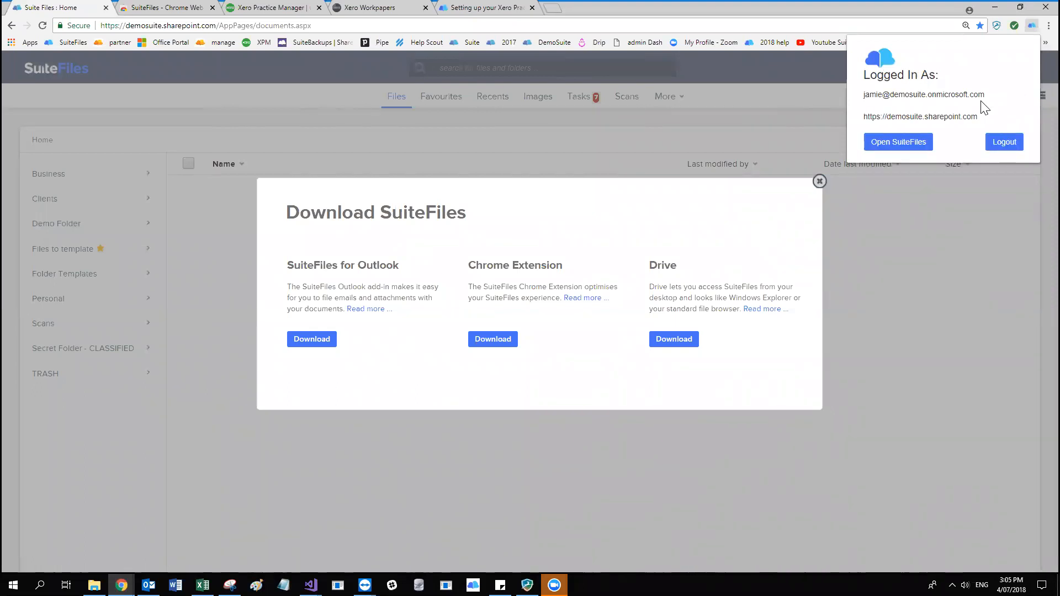
Check the logged-in account and site URL in the SuiteFiles extension, reopening its pop-up to view the logout option.
left_click_drag(989, 95, 985, 123)
left_click(974, 101)
left_click(987, 122)
left_click(1031, 27)
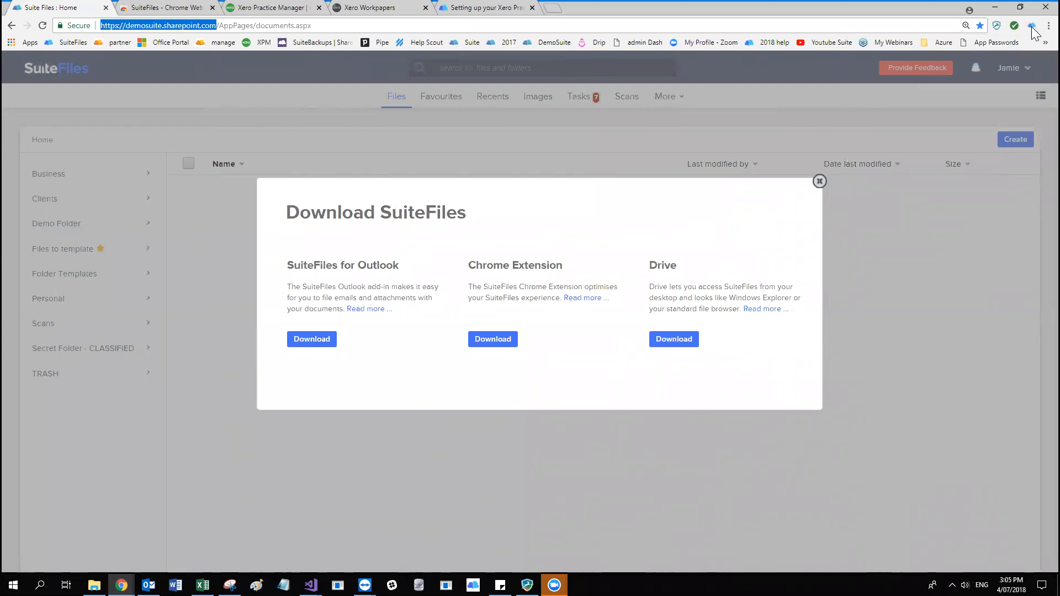
left_click(1031, 27)
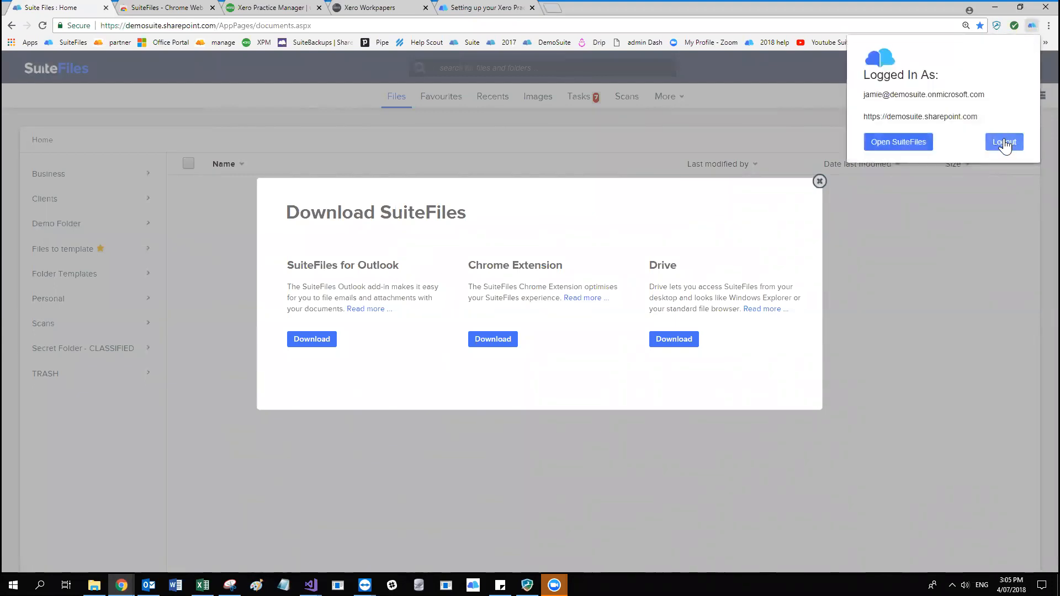
left_click(716, 3)
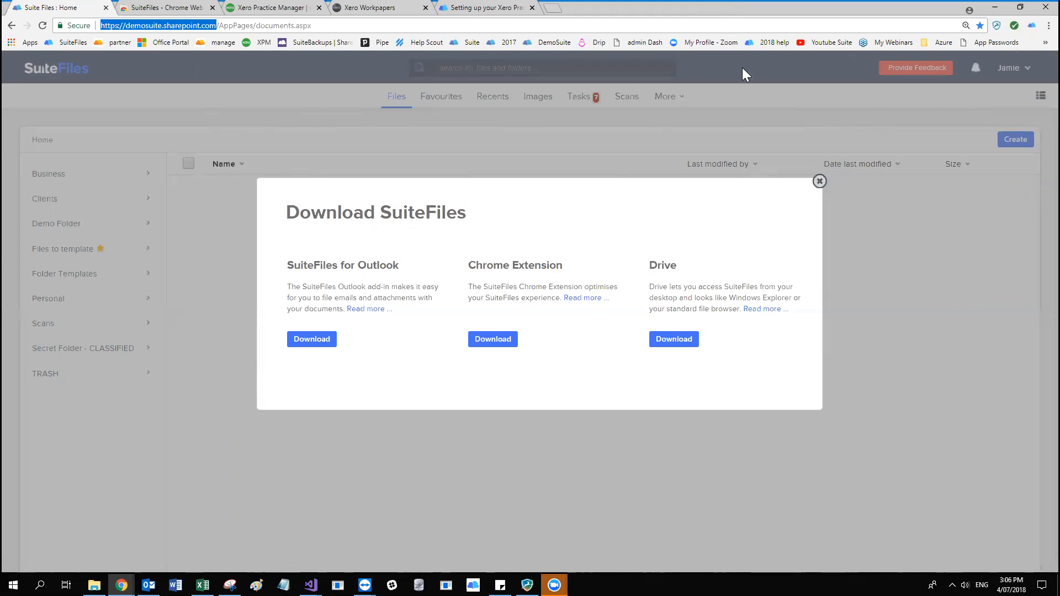
Switch to Xero Practice Manager, open the 99 Corporation client record, and examine the client name and its SuiteFiles folder link.
left_click(269, 11)
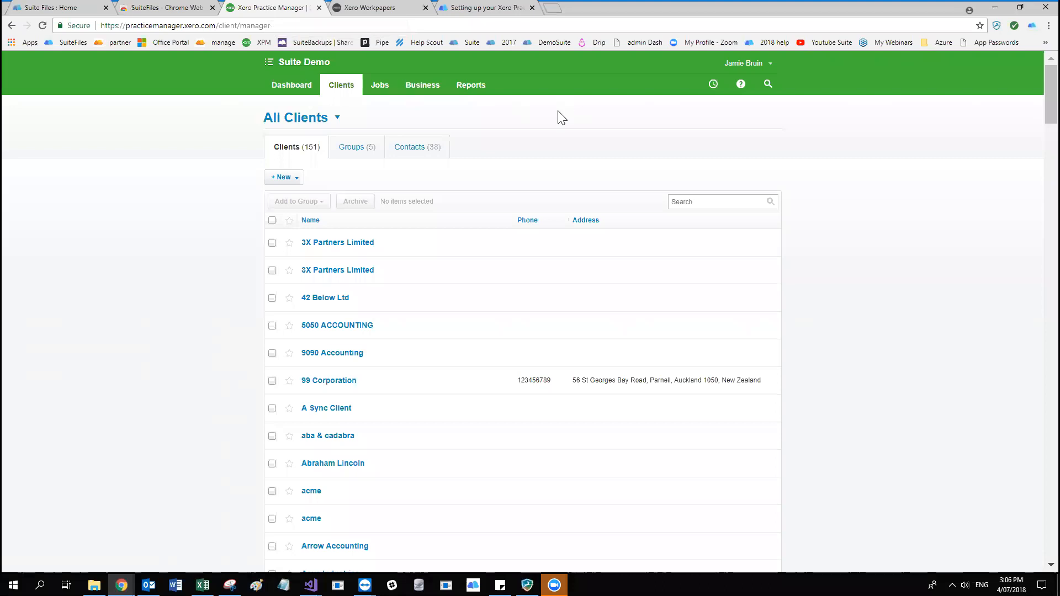
left_click(339, 387)
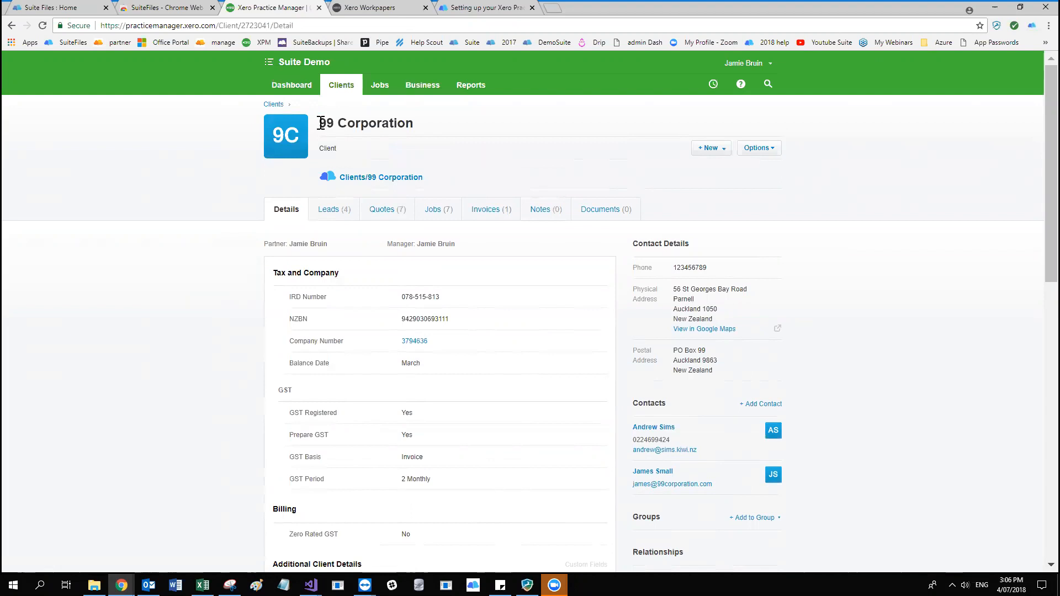
left_click_drag(321, 122, 414, 123)
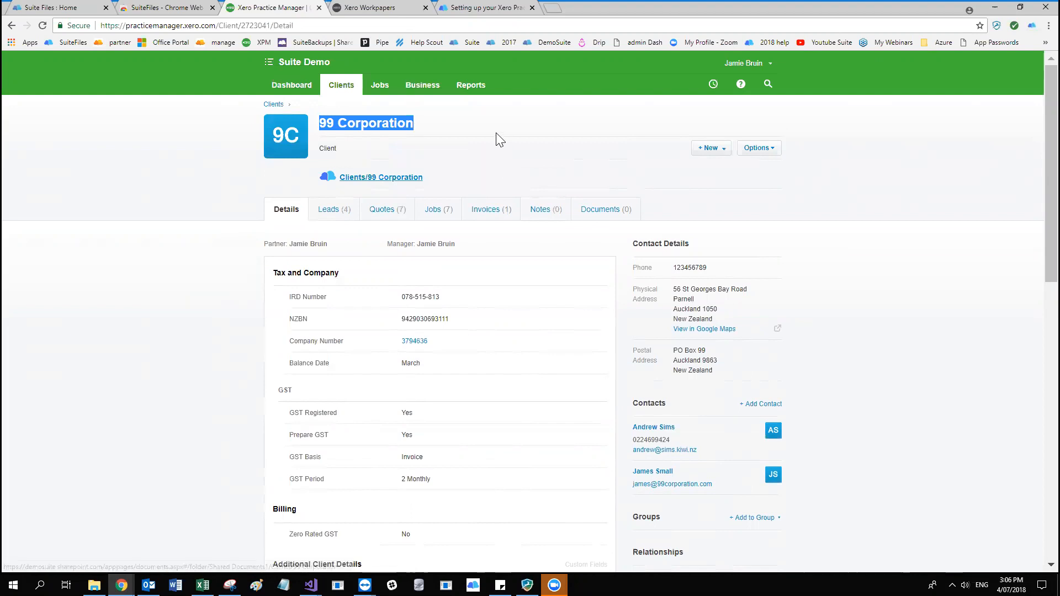
left_click(484, 122)
left_click(355, 177)
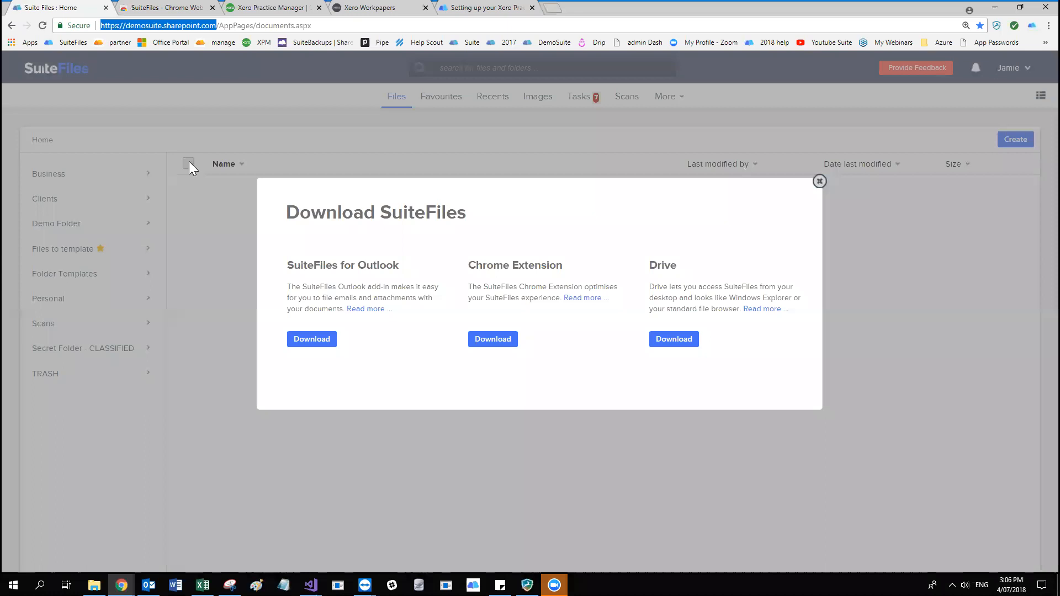
Close the SuiteFiles download dialog and open the Clients folder to compare its 99 Corporation folder with the client name in Xero Practice Manager.
left_click(819, 181)
left_click(70, 200)
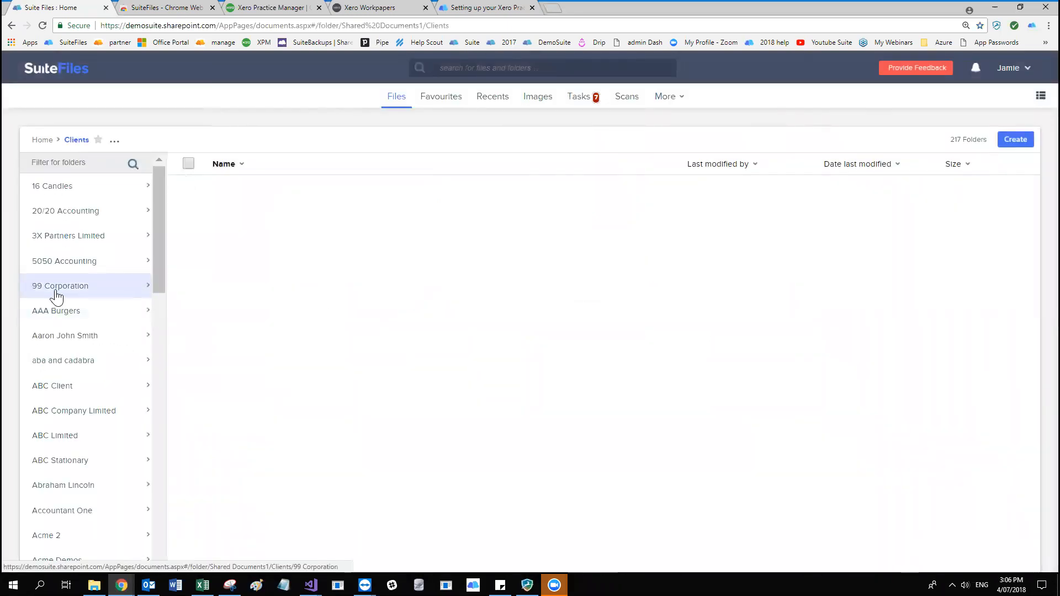
left_click(257, 8)
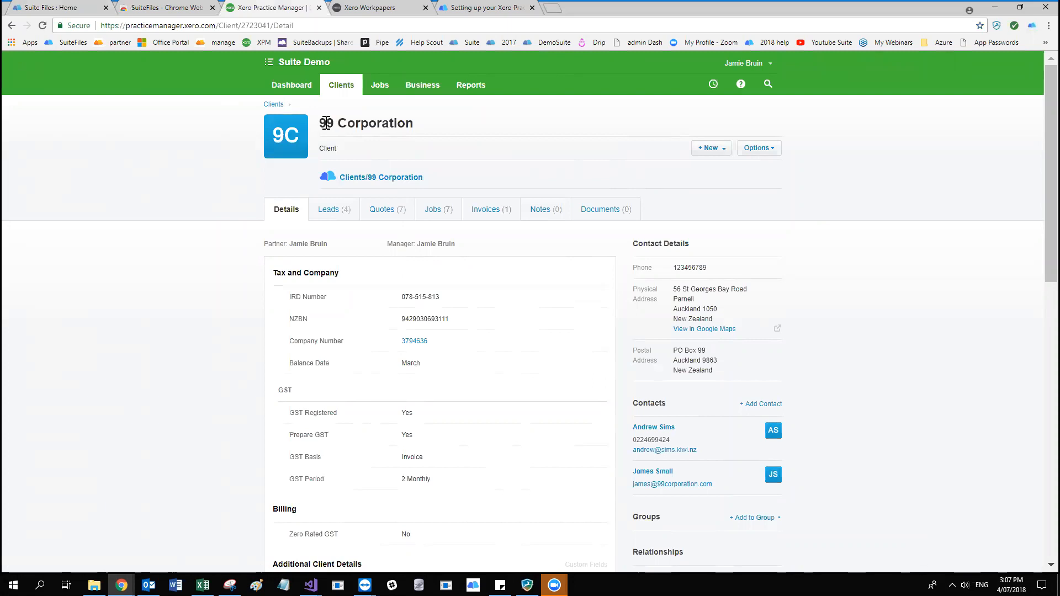
left_click_drag(319, 124, 421, 128)
left_click(421, 129)
Open the client's linked SuiteFiles folder, Clients/99 Corporation, in a new browser tab.
right_click(354, 182)
left_click(381, 188)
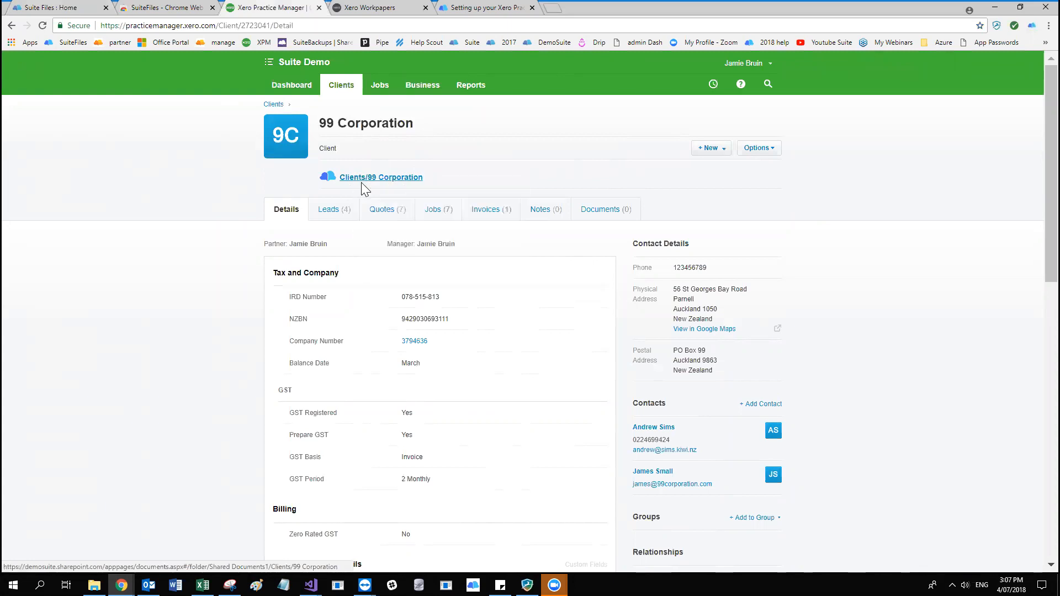
left_click(365, 7)
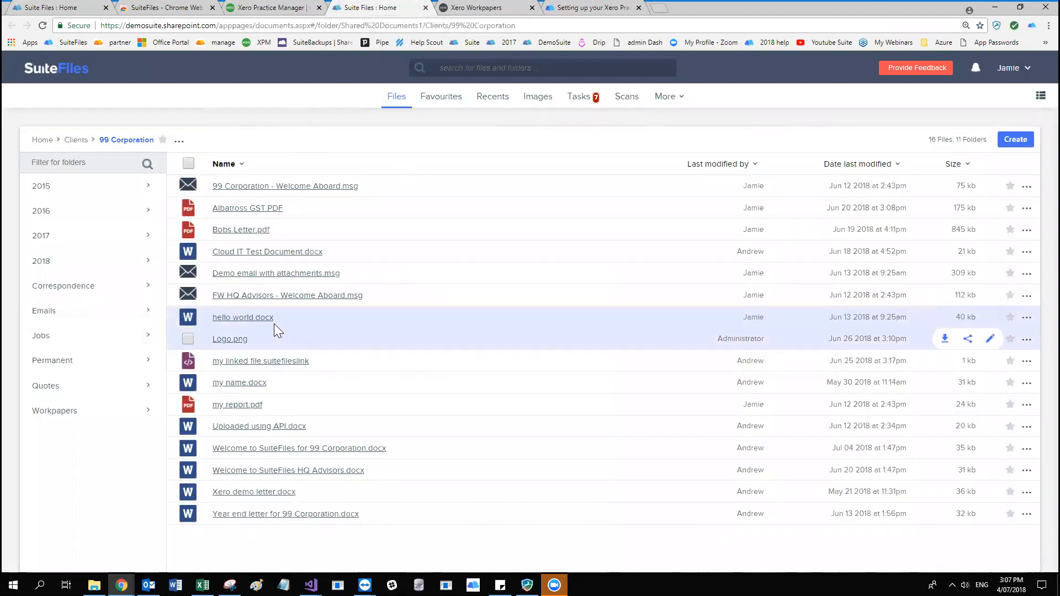
Add the 99 Corporation client to the Home Trust Group in Xero Practice Manager.
left_click(250, 8)
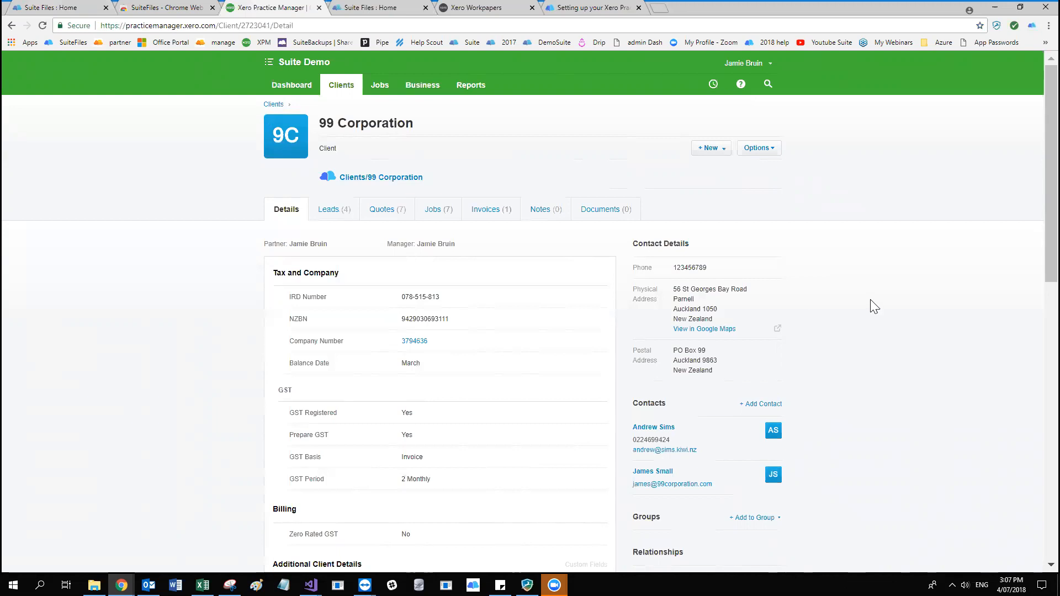
scroll(873, 328, "down", 1)
left_click(754, 462)
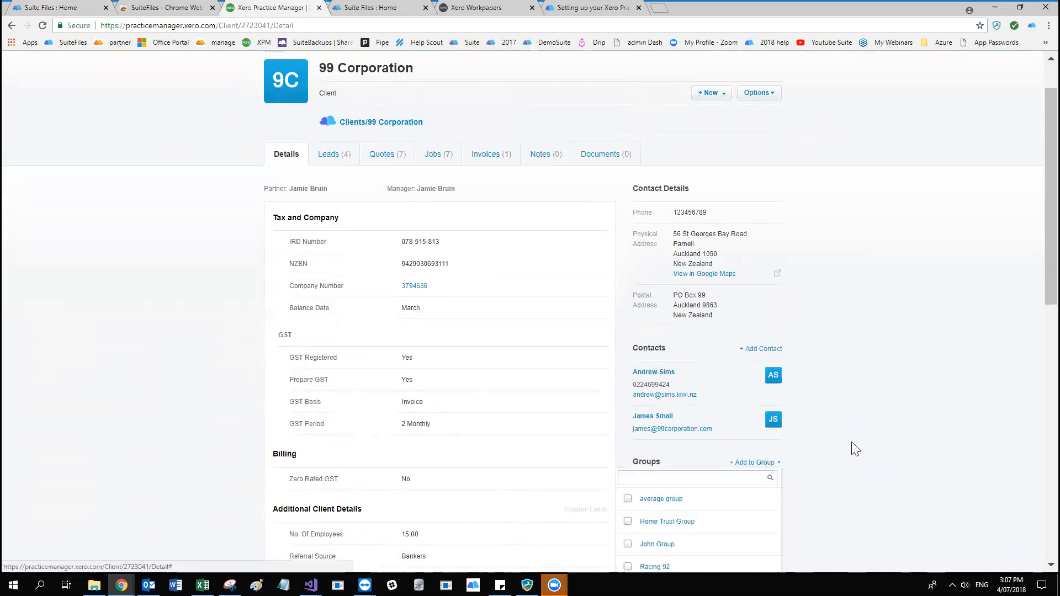
scroll(869, 457, "down", 1)
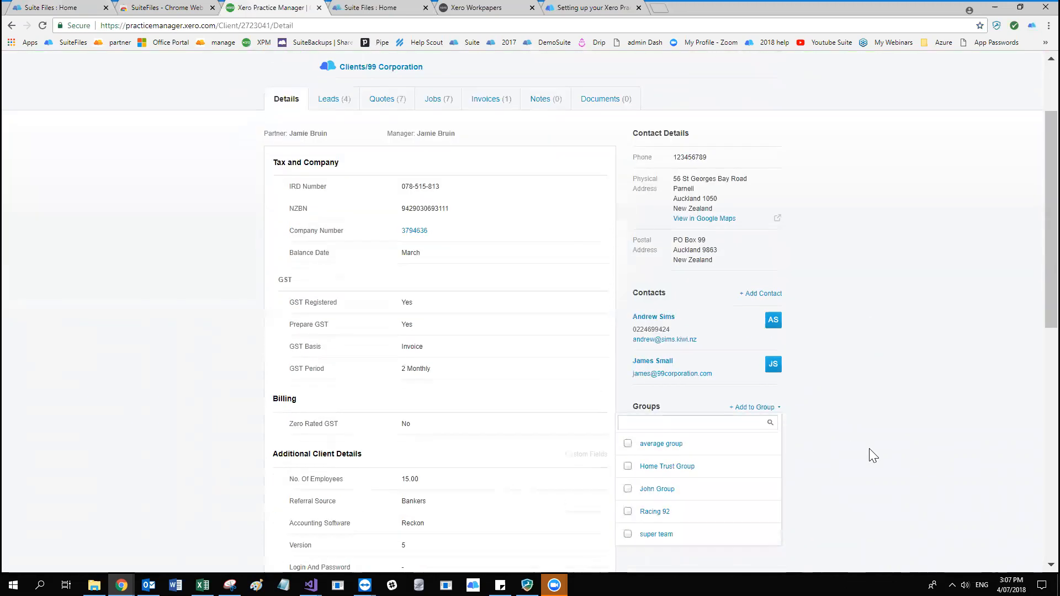
left_click(628, 467)
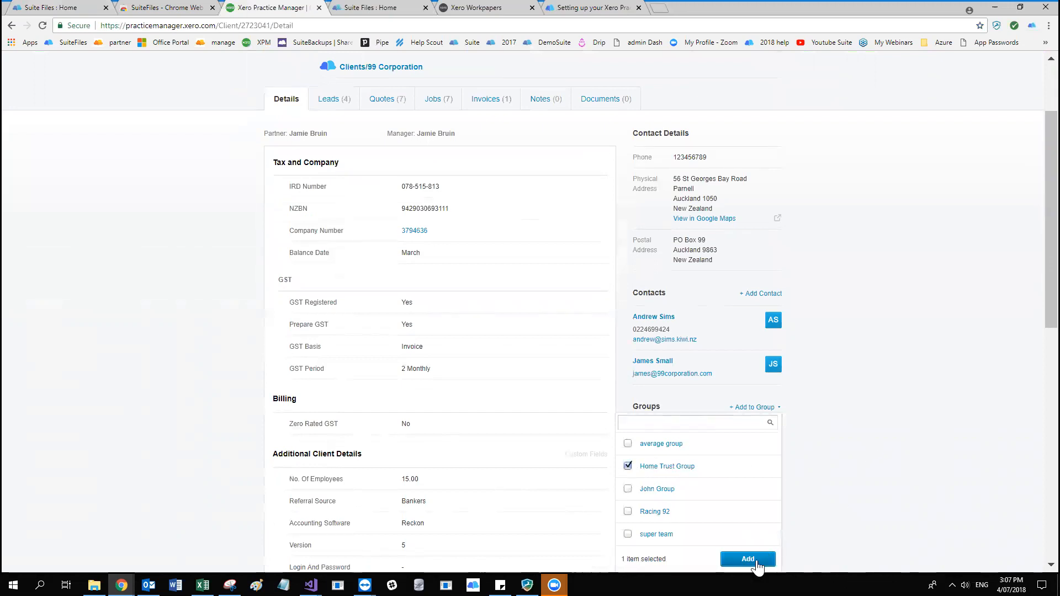
left_click(750, 560)
Review the client's group assignment and reload the 99 Corporation page to check its SuiteFiles folder link.
scroll(860, 434, "up", 3)
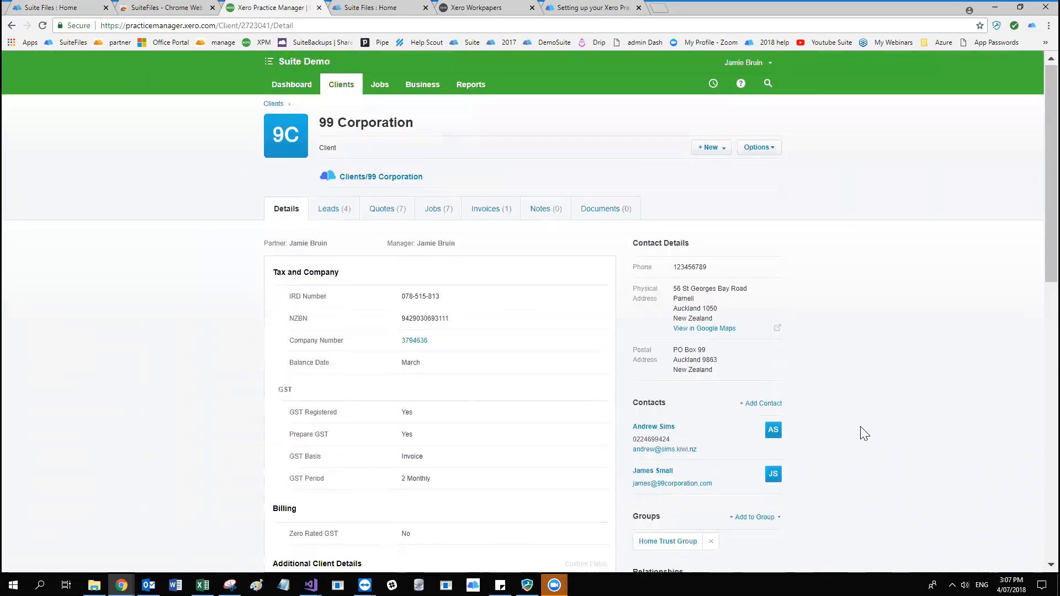
scroll(860, 426, "down", 4)
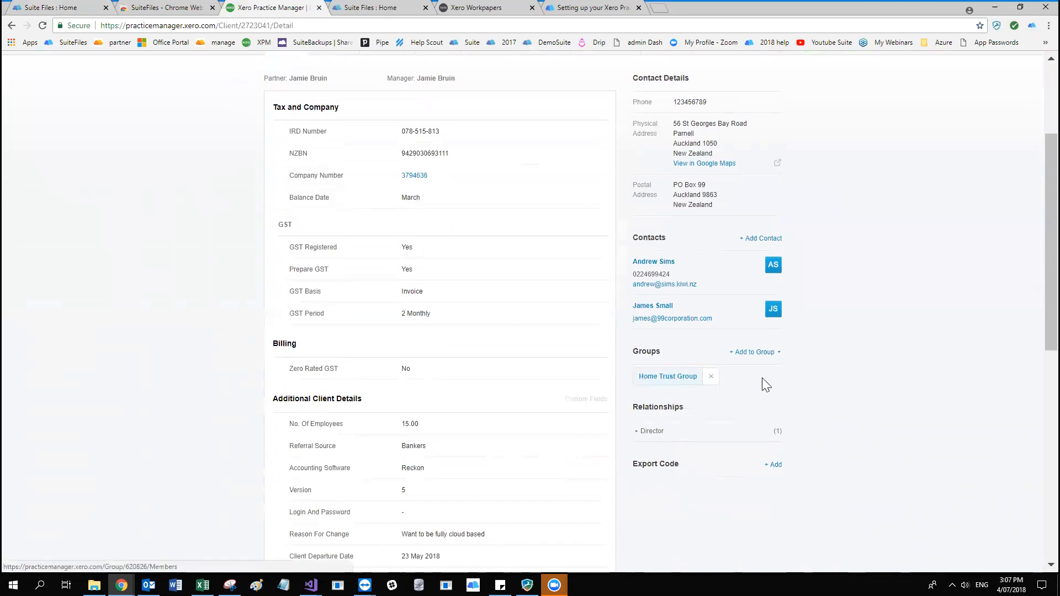
scroll(863, 389, "up", 3)
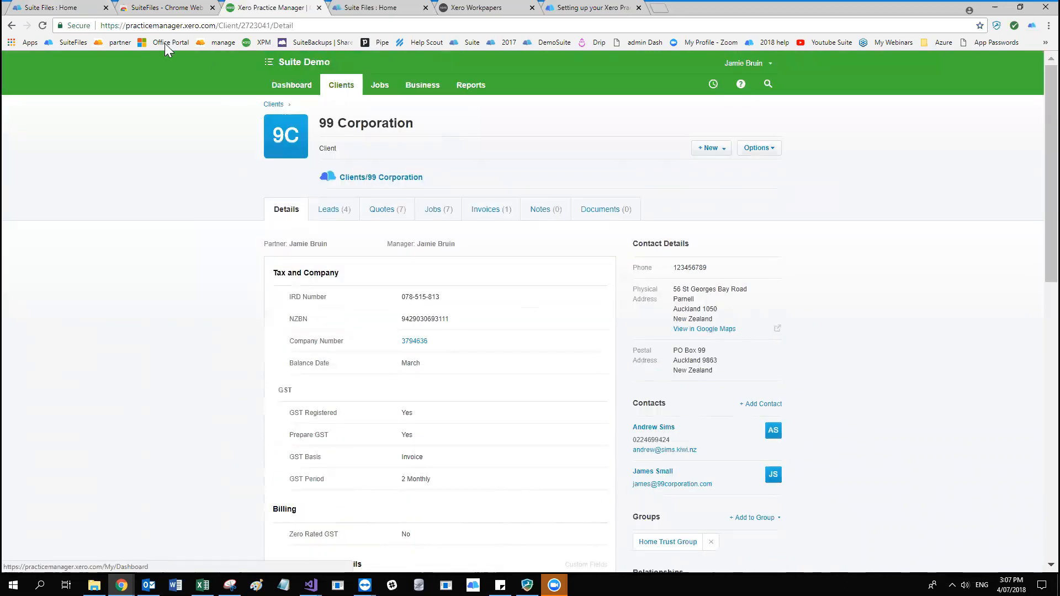
left_click(43, 25)
scroll(986, 333, "down", 2)
scroll(518, 165, "up", 2)
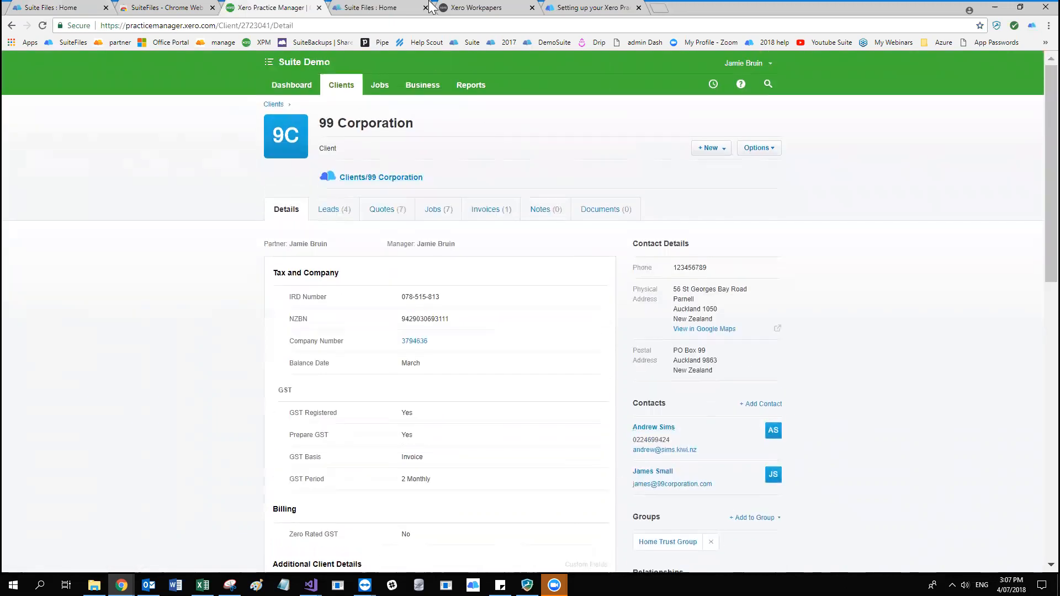
Move the 99 Corporation folder in SuiteFiles into the Home Trust Group folder under Clients, filtering the destinations by "home".
left_click(411, 7)
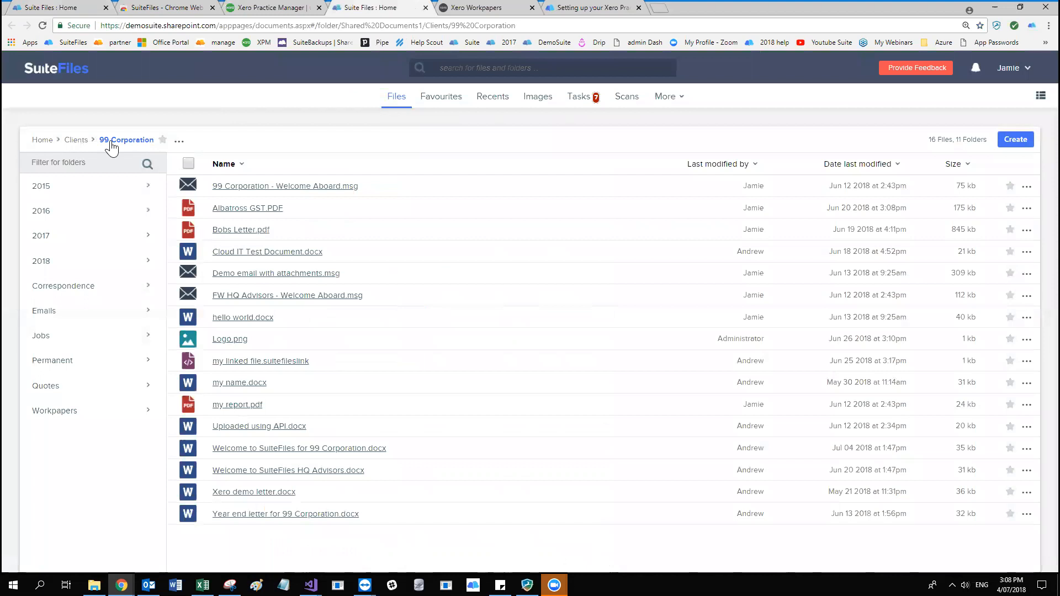
left_click(179, 143)
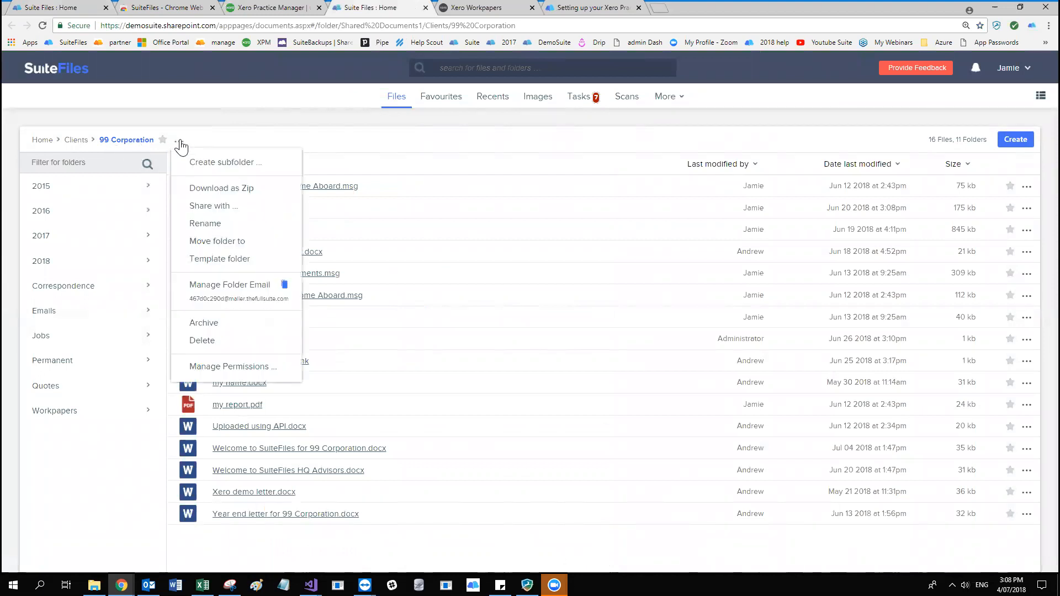
left_click(219, 241)
left_click(429, 153)
type("home")
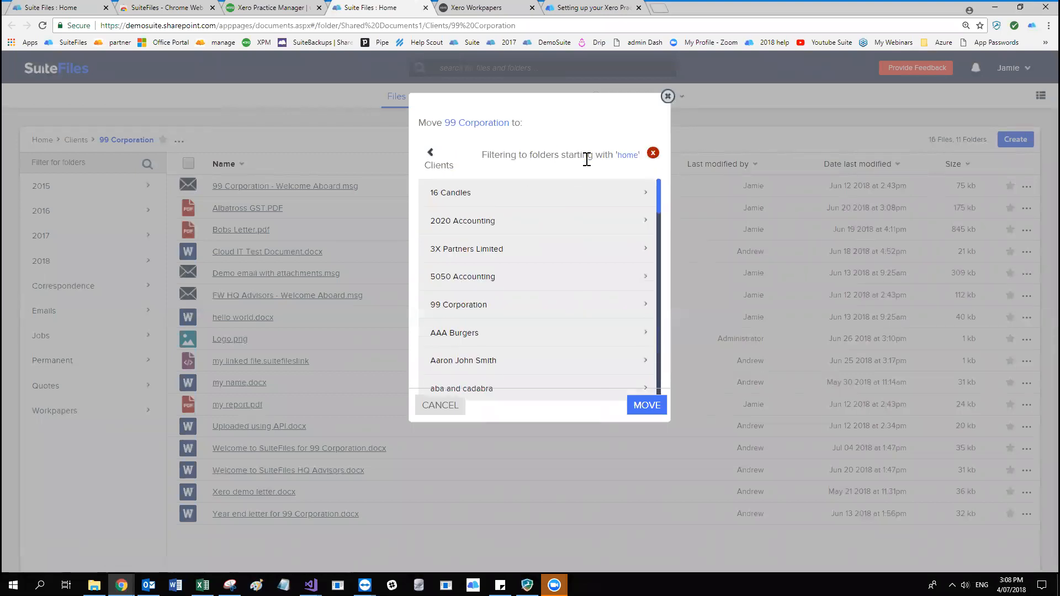
left_click(442, 193)
left_click(645, 404)
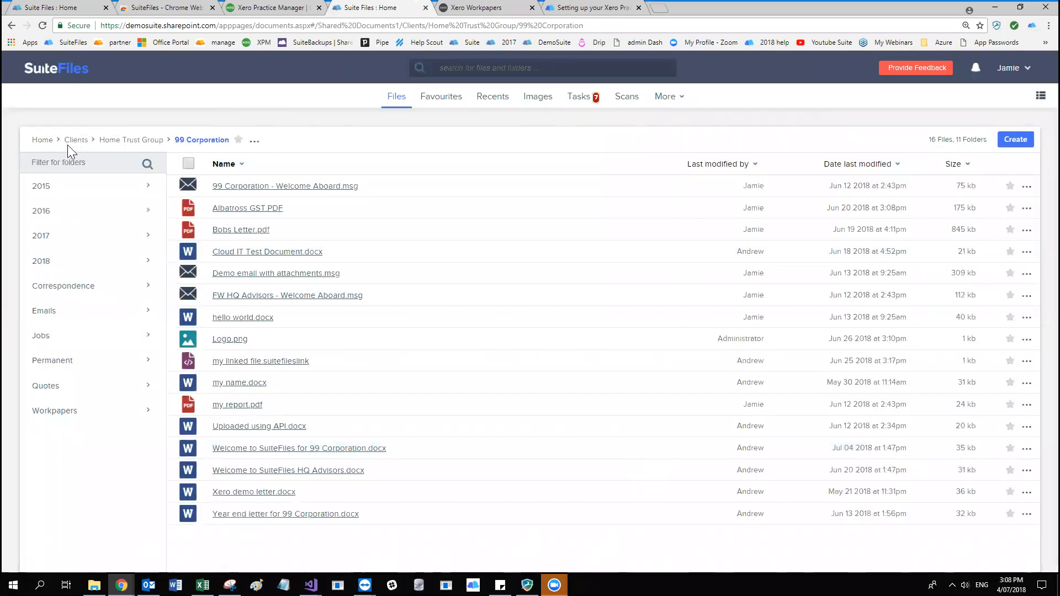
Compare the moved folder's path in SuiteFiles with the client's group in Xero Practice Manager, and reload the client page.
left_click_drag(63, 140, 89, 145)
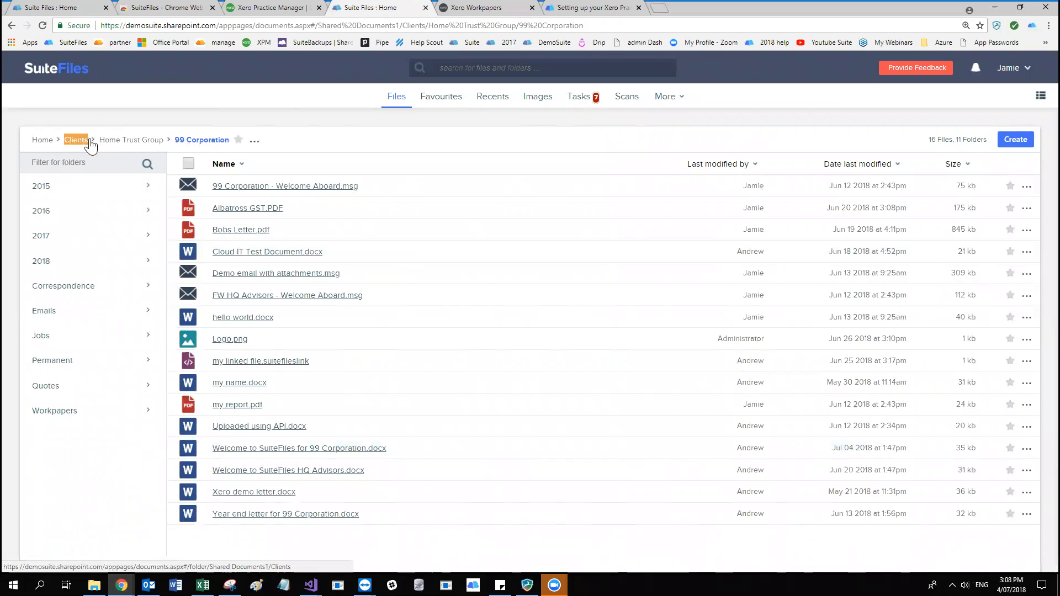
left_click(128, 117)
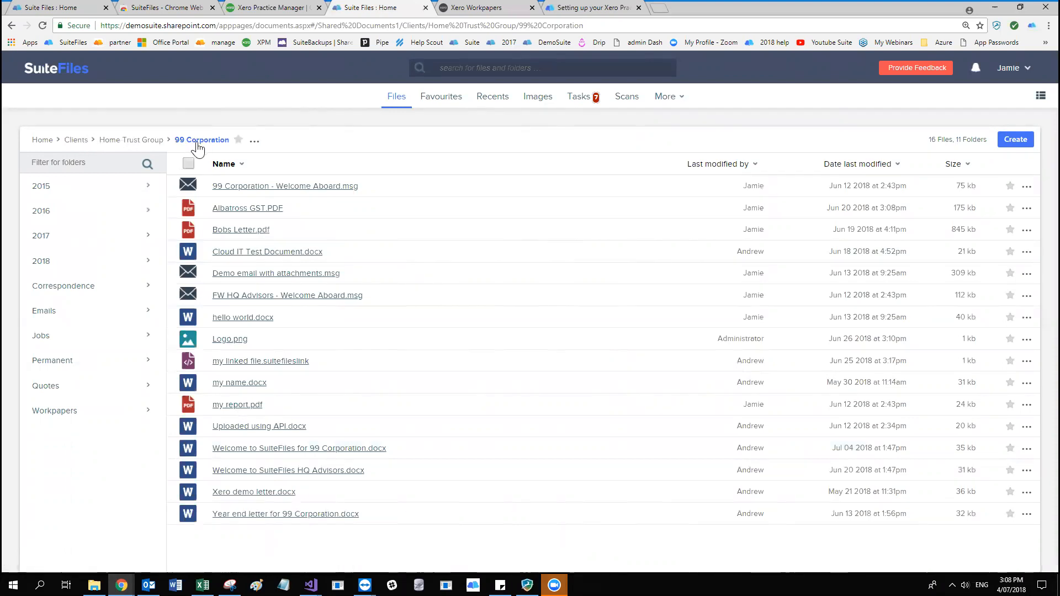
left_click(282, 10)
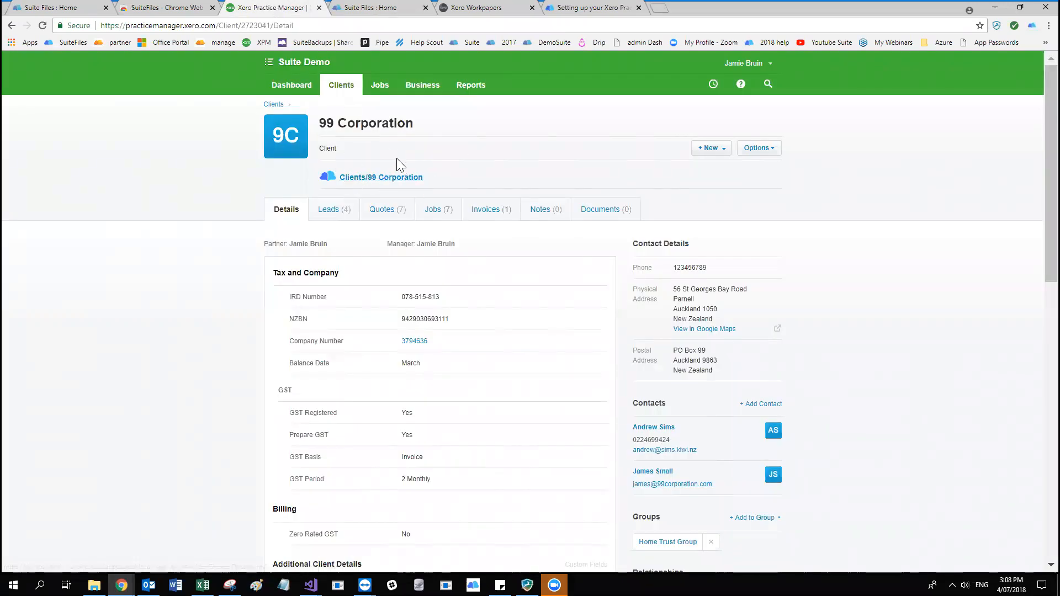
scroll(657, 193, "down", 1)
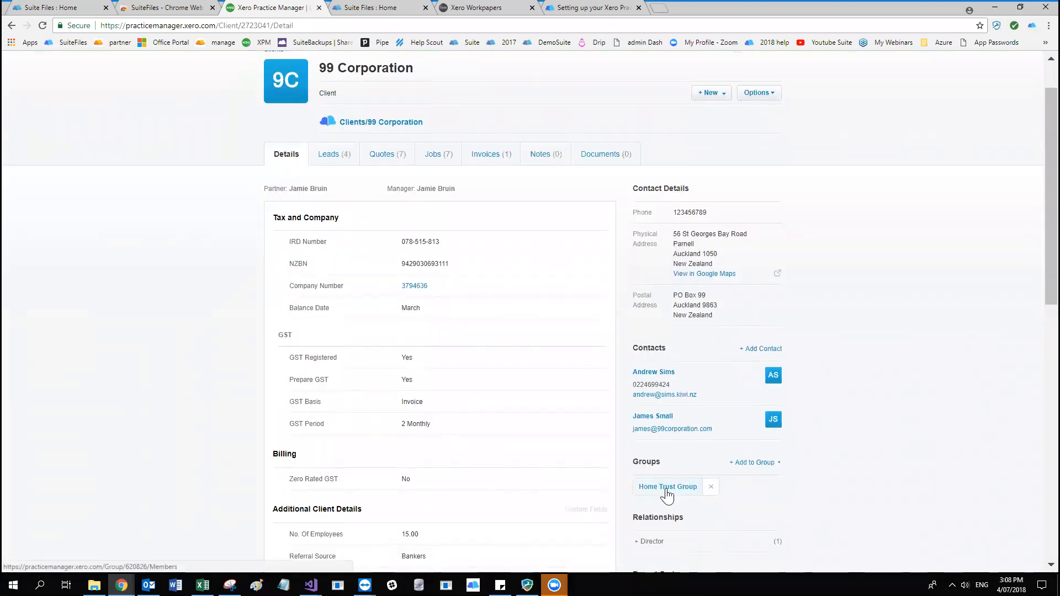
scroll(344, 182, "up", 1)
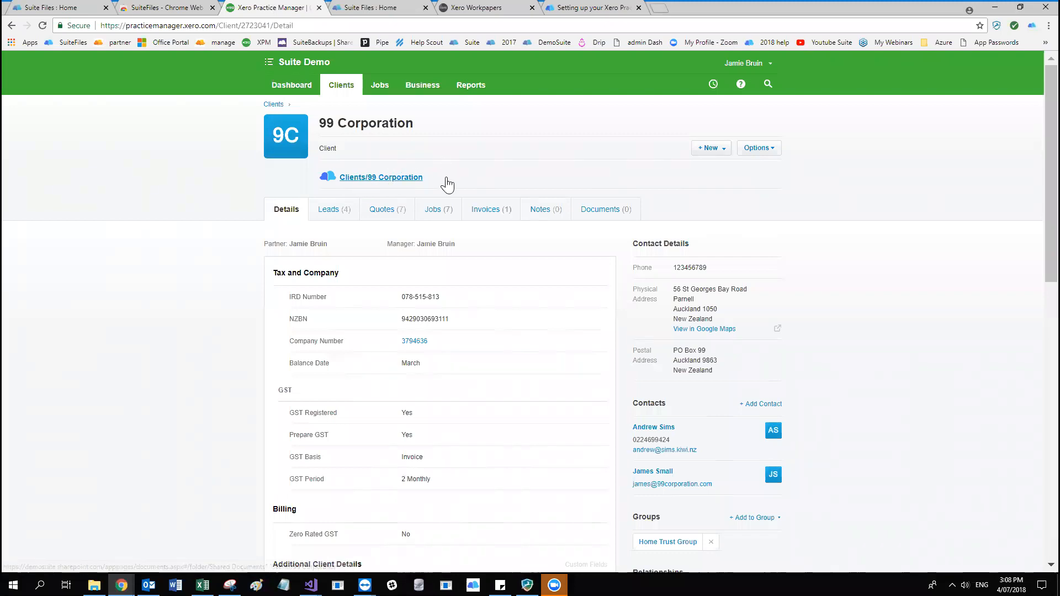
left_click(43, 26)
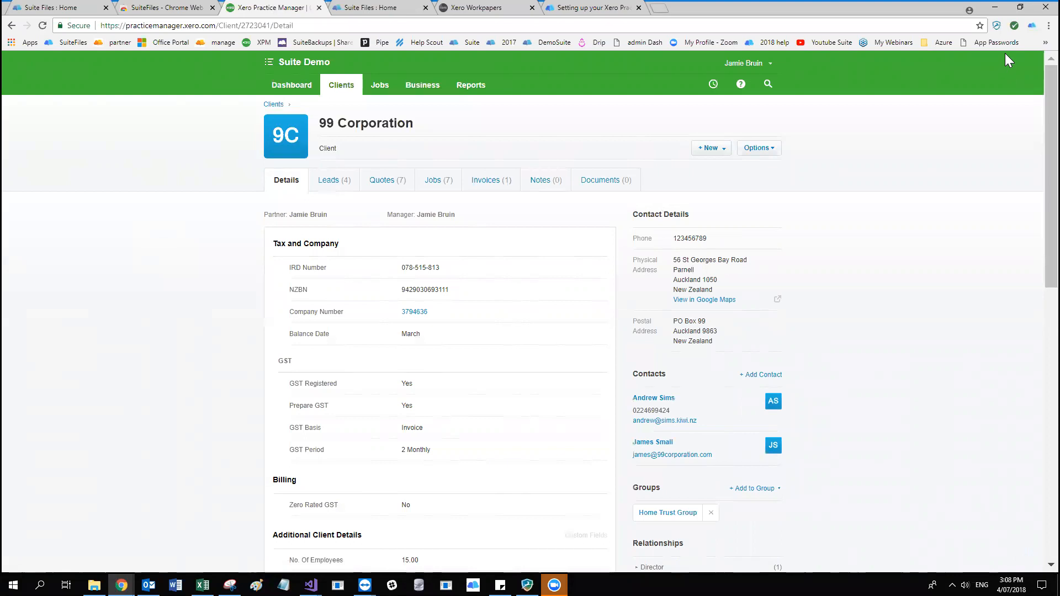
Open the SuiteFiles extension's options, switch on the Client Grouping Prompts XPM beta feature, and close the settings page.
right_click(1032, 27)
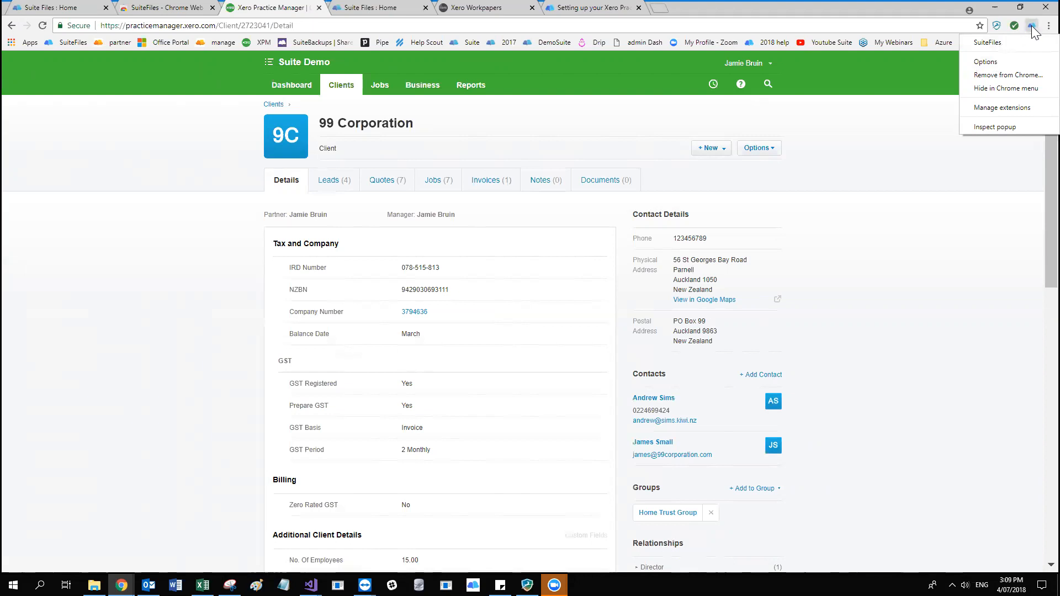
left_click(992, 64)
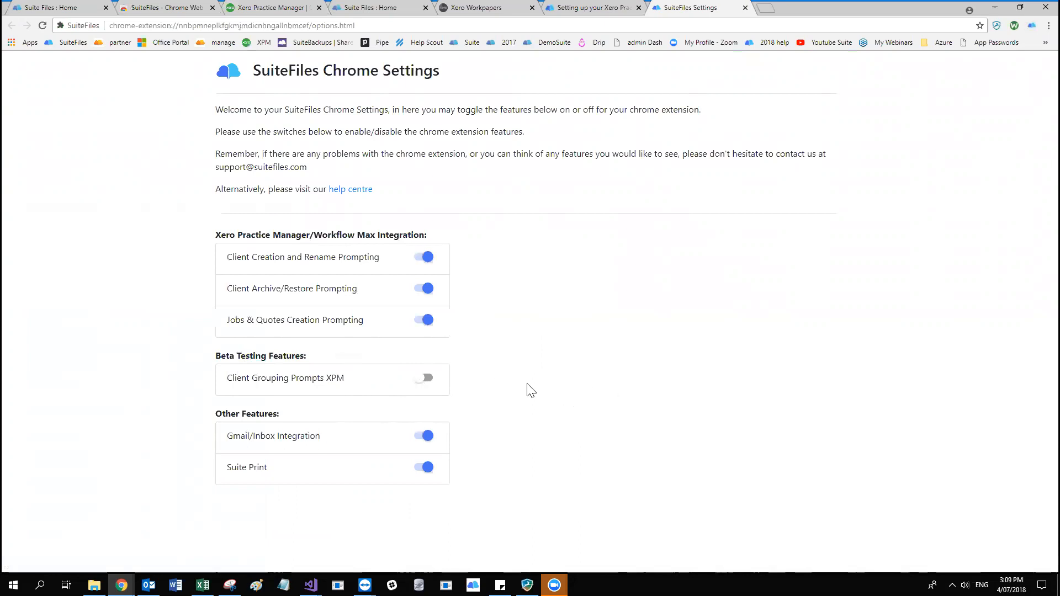
left_click(427, 378)
left_click(618, 7)
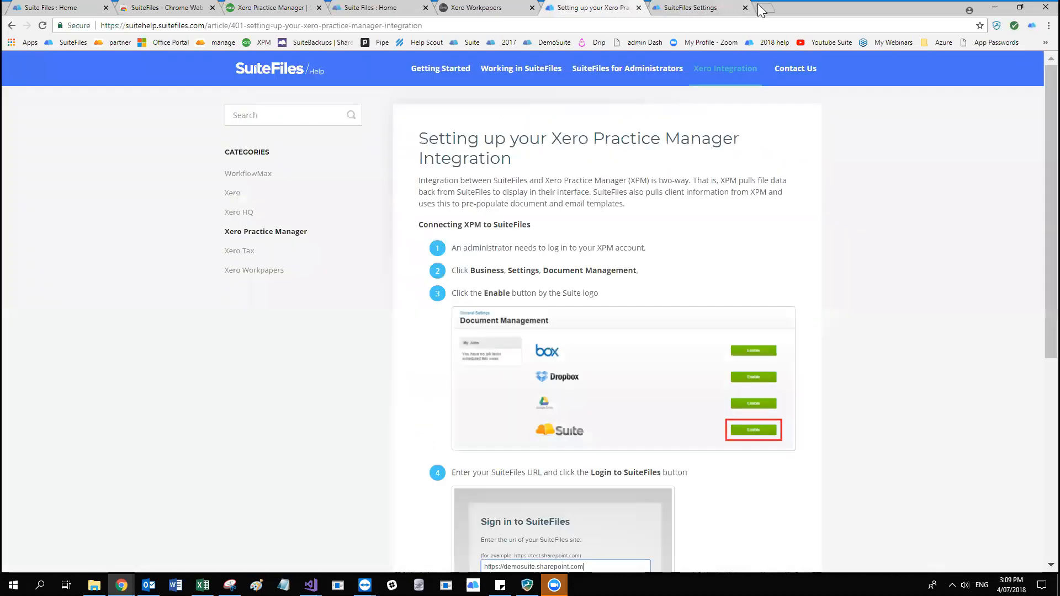
left_click(746, 8)
Return to the client list in Xero Practice Manager and reopen the 99 Corporation record.
left_click(394, 7)
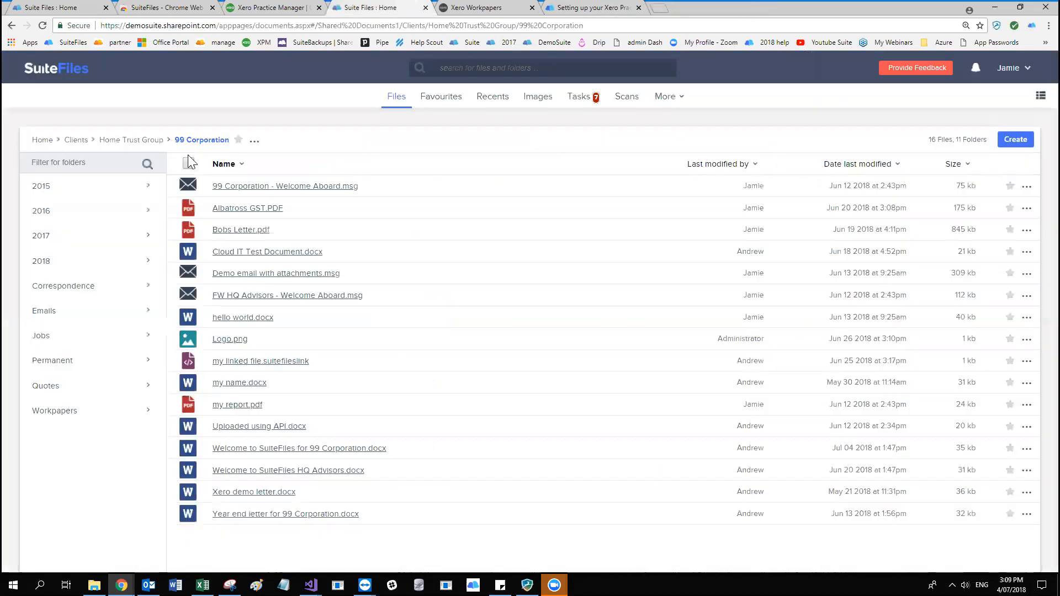
left_click(278, 7)
left_click(339, 88)
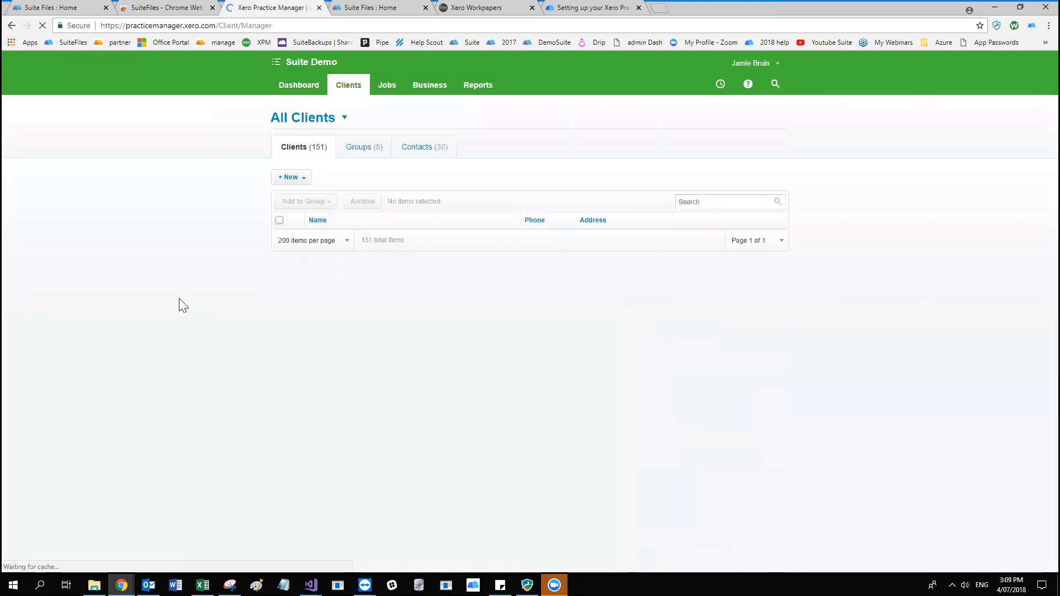
left_click(334, 378)
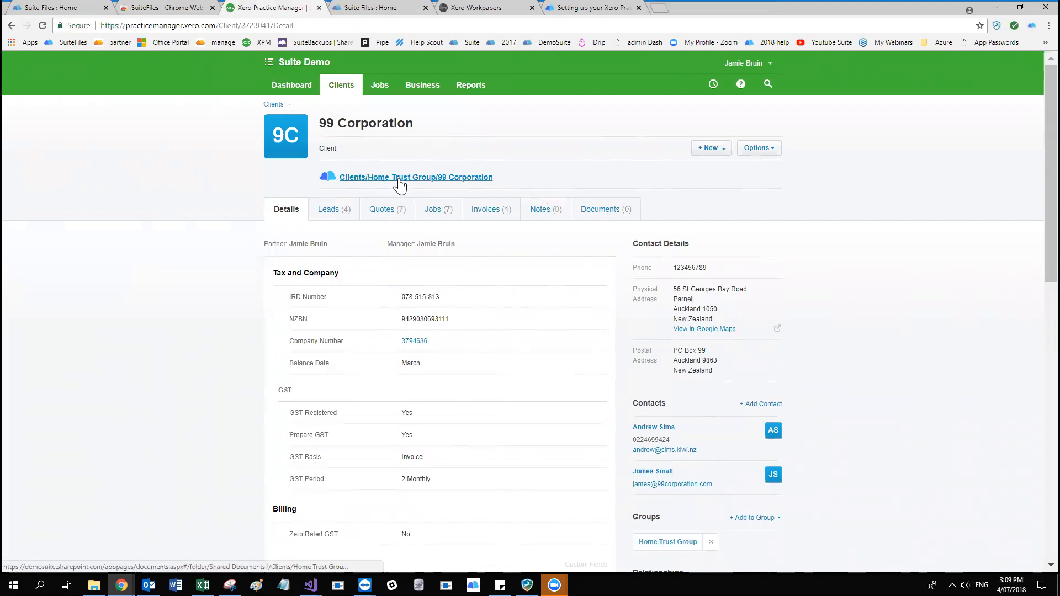
Close the earlier 99 Corporation folder tab and open the client's Clients/Home Trust Group/99 Corporation link in a new tab.
left_click(427, 184)
left_click(390, 7)
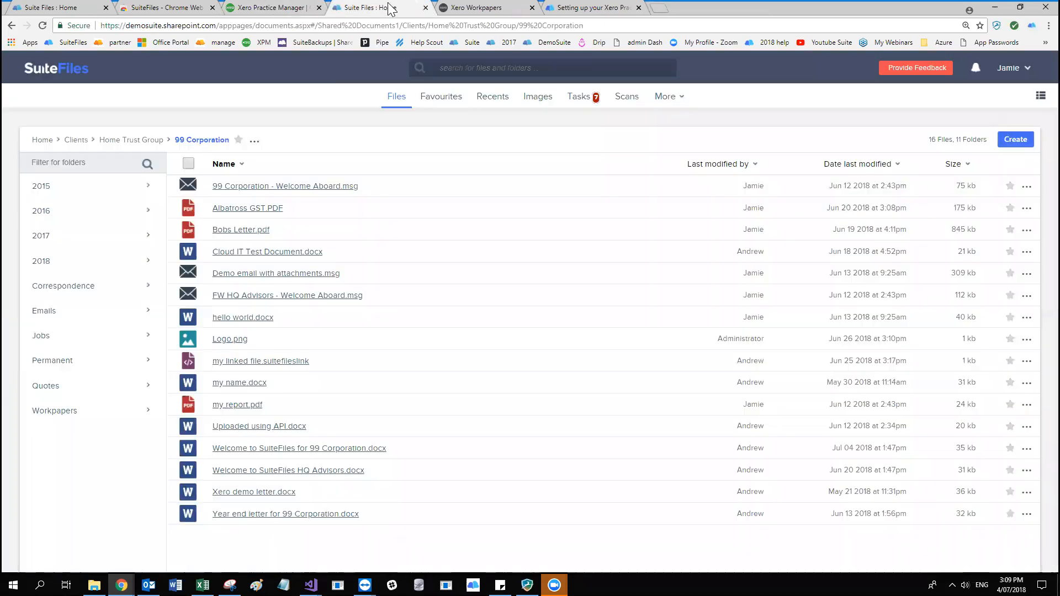
left_click(426, 8)
left_click(288, 7)
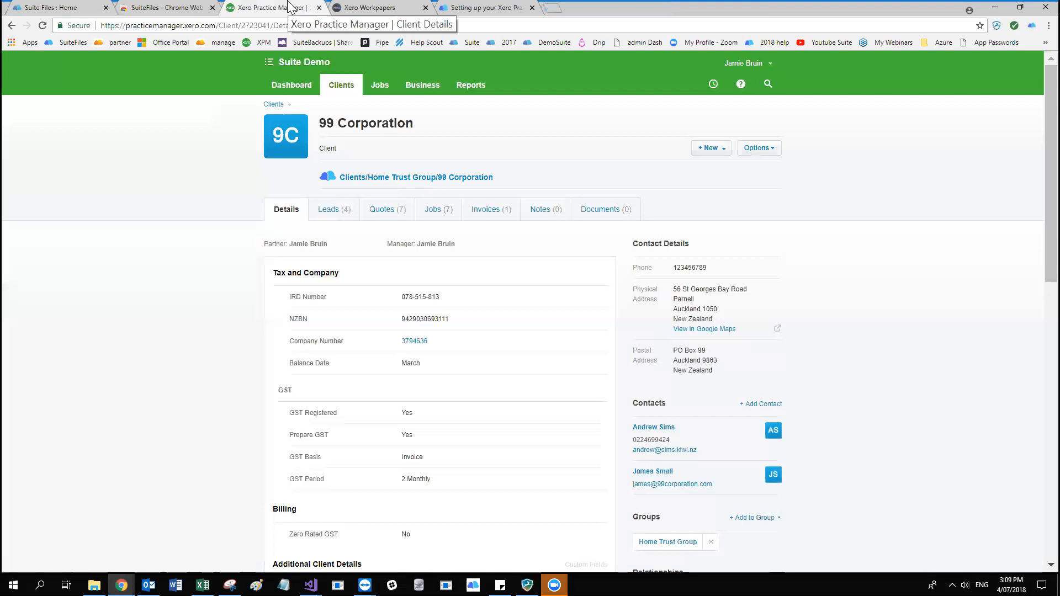
right_click(372, 179)
left_click(390, 188)
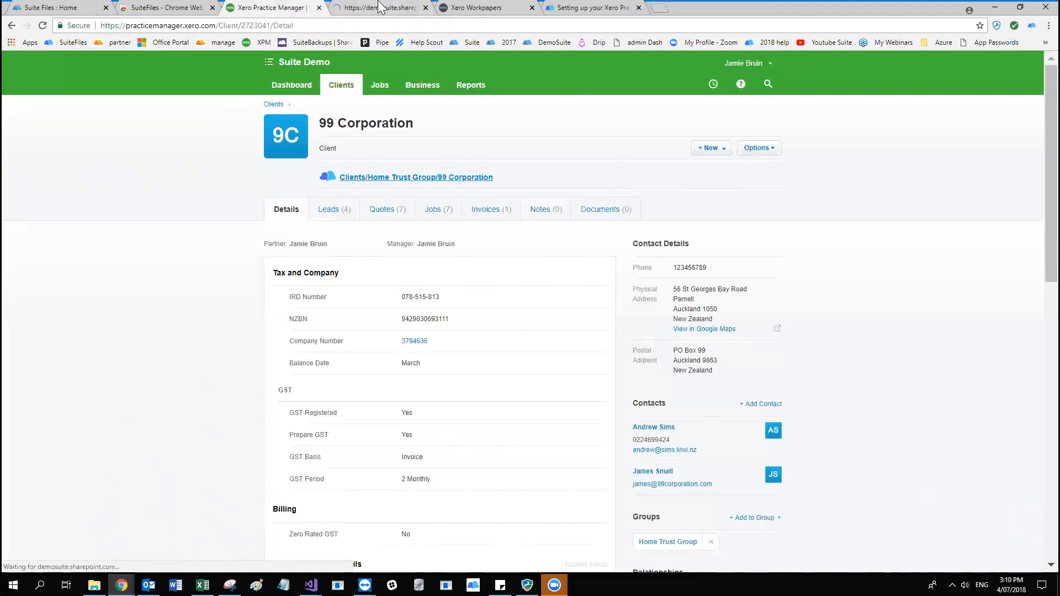
Check the 99 Corporation folder's location in SuiteFiles and compare it with the client name in Xero Practice Manager.
left_click(380, 8)
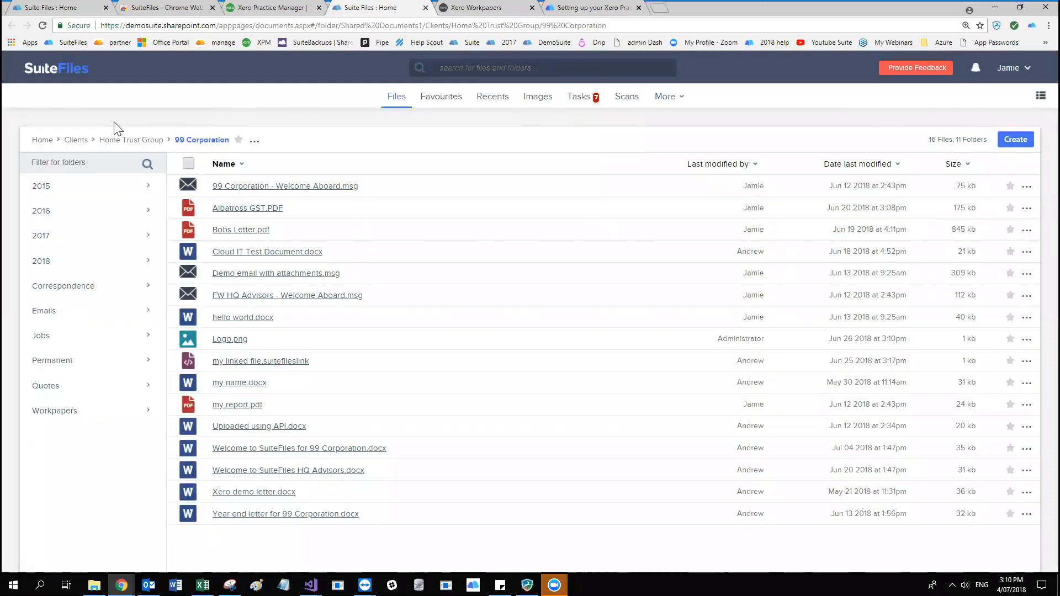
left_click(296, 6)
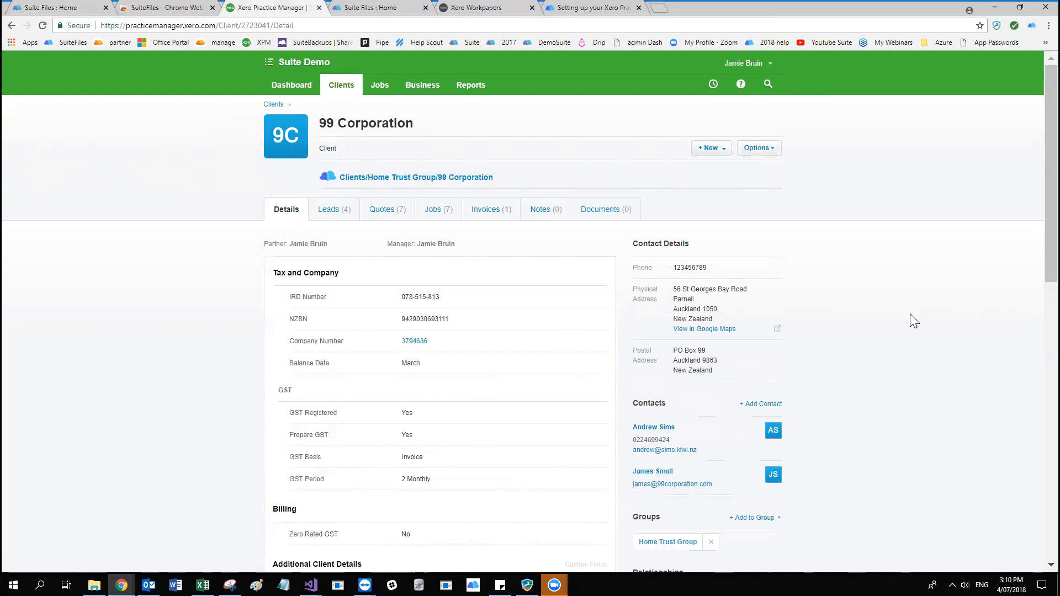
double_click(328, 123)
left_click(335, 122)
Return to the client list and open the aba & cadabra record to compare its name with its SuiteFiles folder link.
left_click(329, 88)
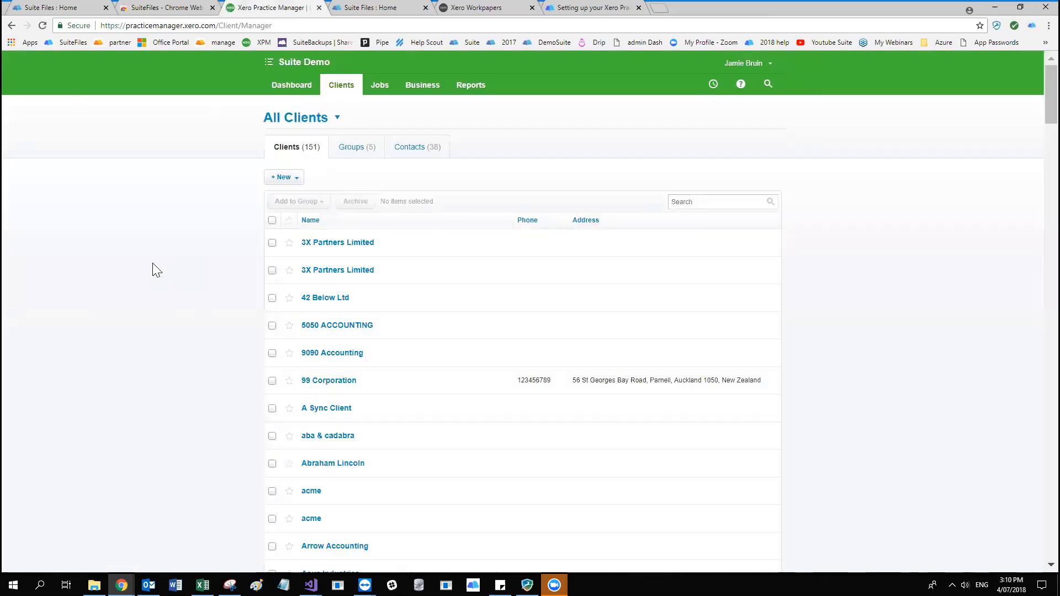
scroll(153, 263, "down", 2)
scroll(152, 262, "down", 2)
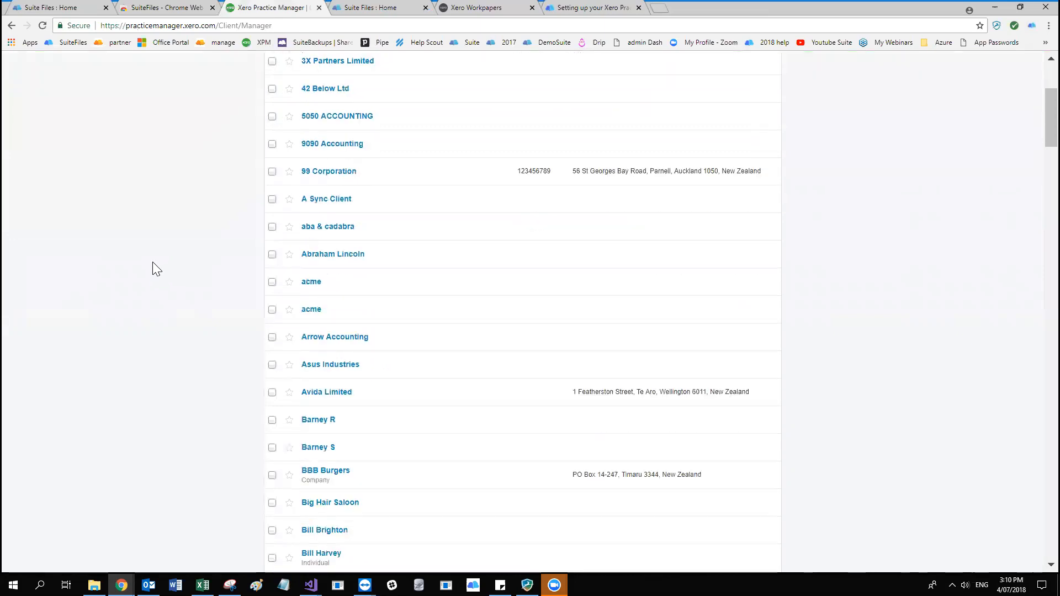
left_click(334, 216)
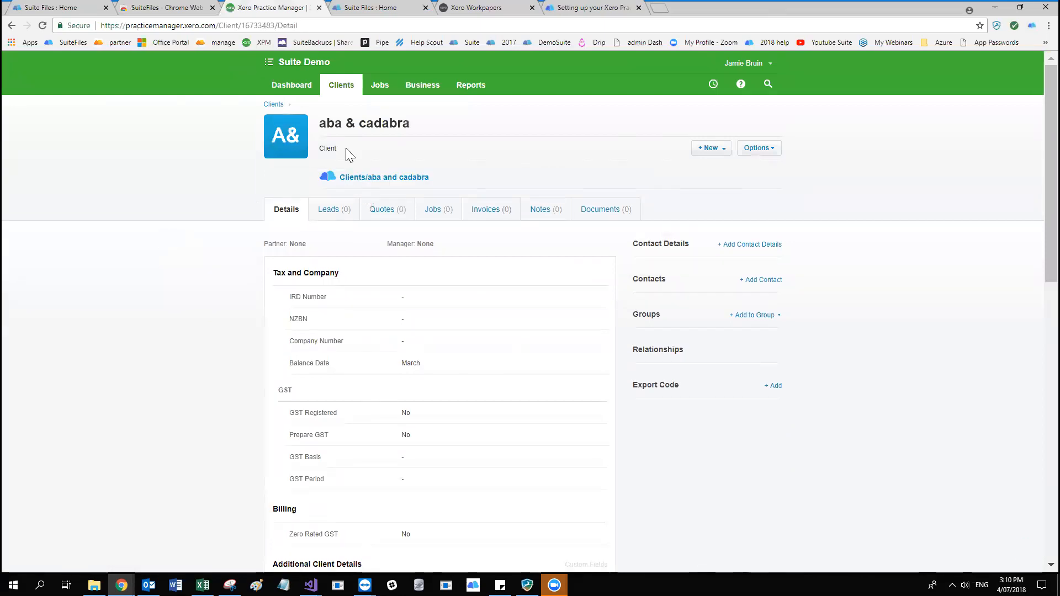
double_click(353, 123)
left_click(360, 123)
Start a new client from the client list and enter 99 Corporation as its name.
left_click(344, 87)
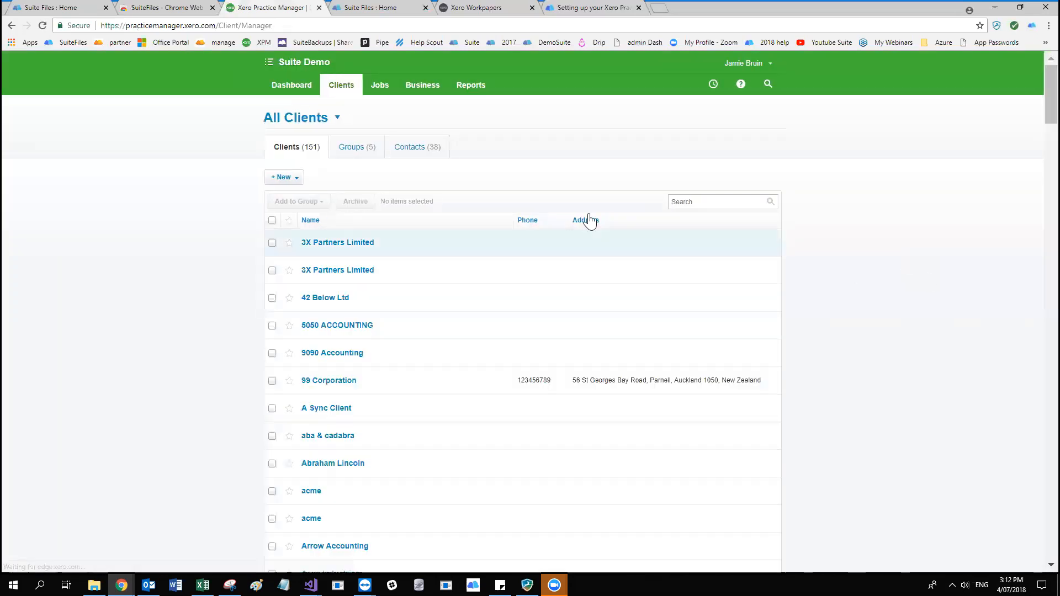
left_click(291, 179)
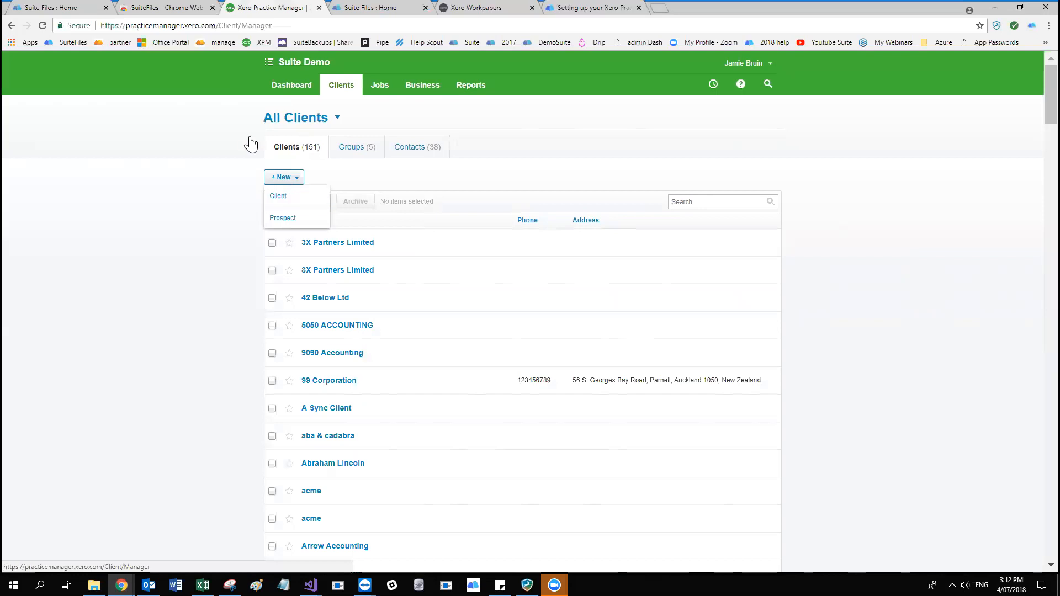
left_click(295, 197)
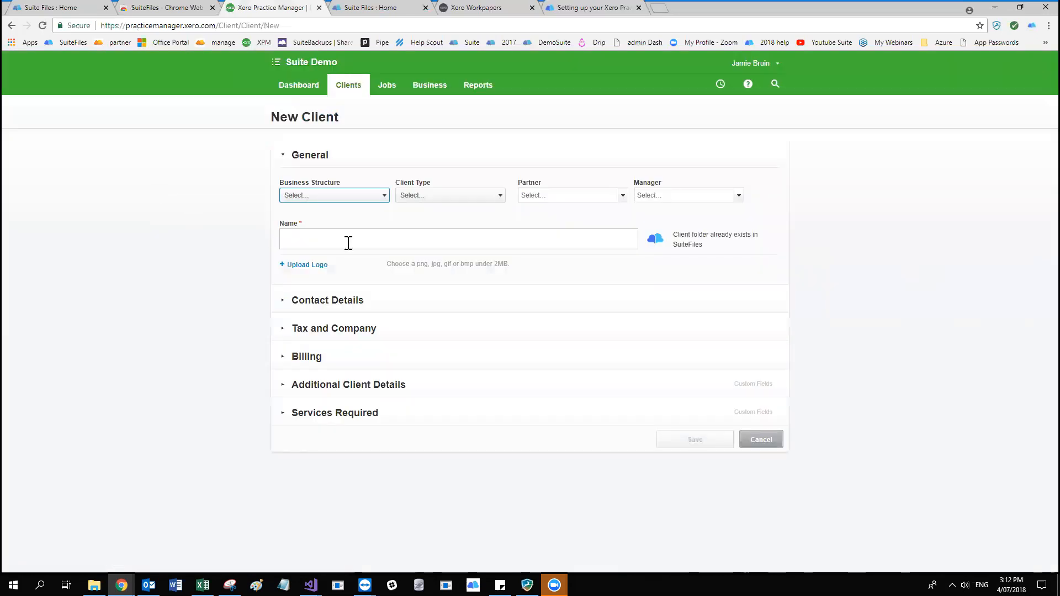
left_click(383, 233)
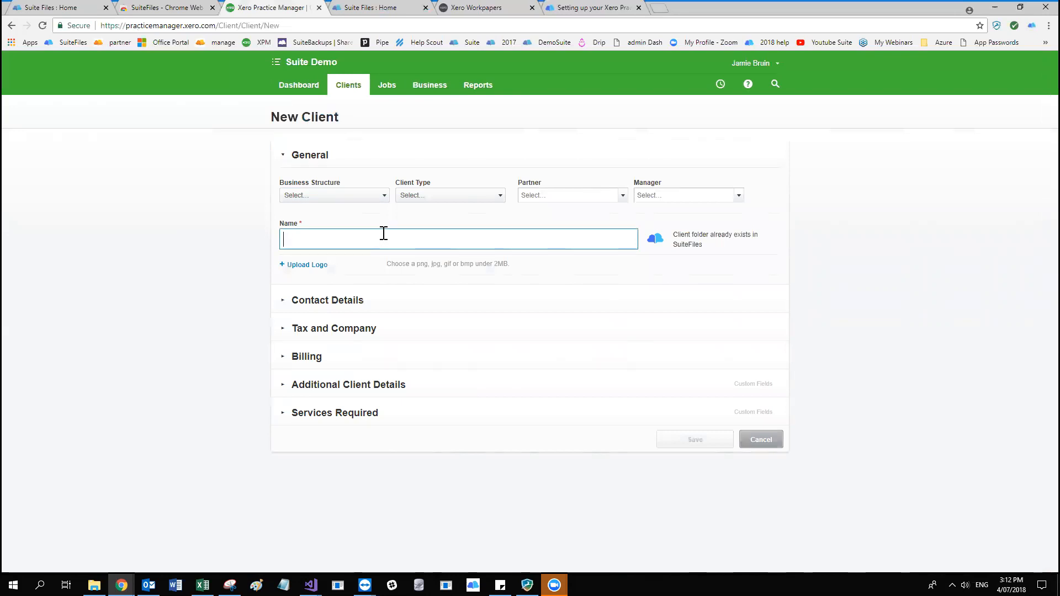
type("99 ")
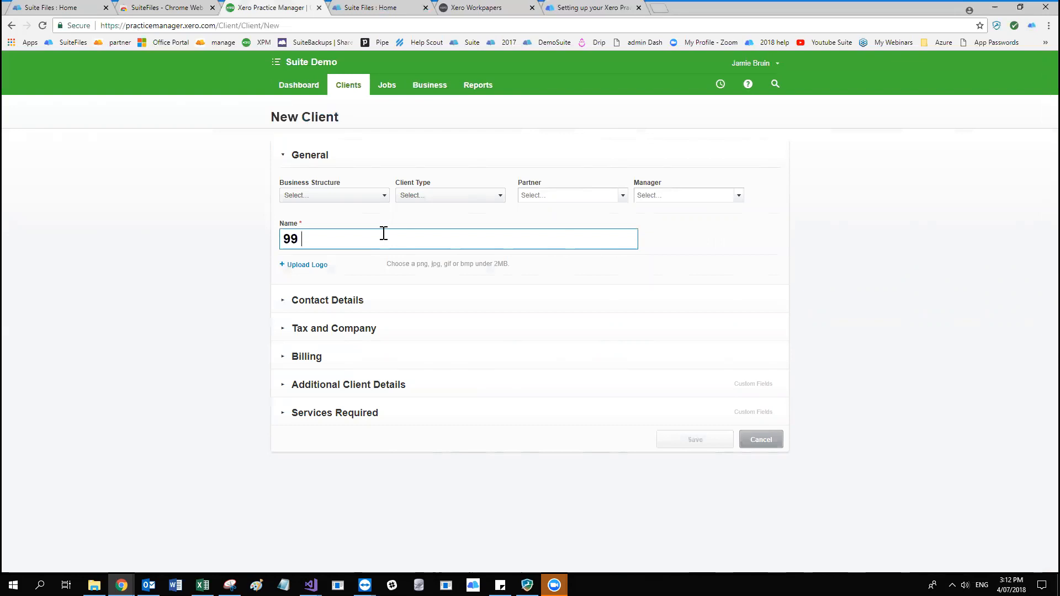
type("Corporation")
Check the group folder's name in SuiteFiles, and replace the new client's name with Home Trust Group.
left_click(393, 8)
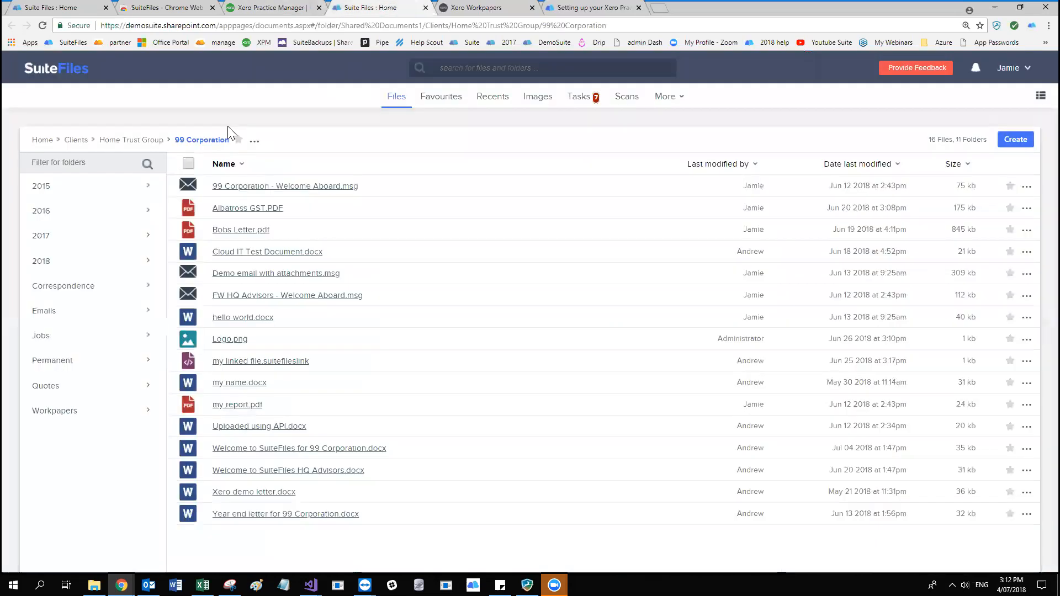
left_click(302, 5)
left_click_drag(390, 230, 100, 210)
type("Home")
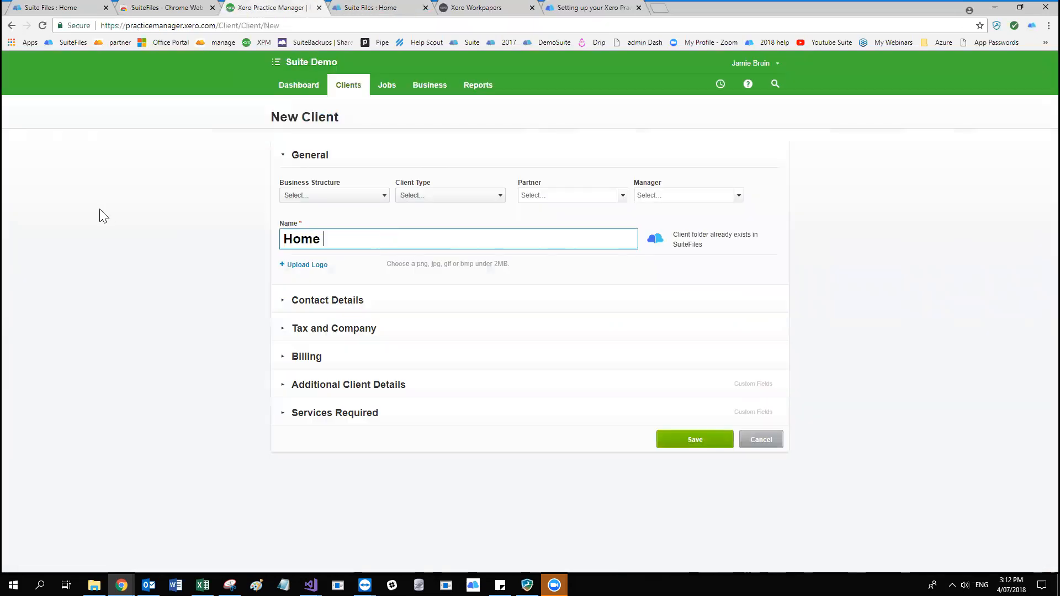
type(" Trust Group")
triple_click(327, 242)
left_click(432, 237)
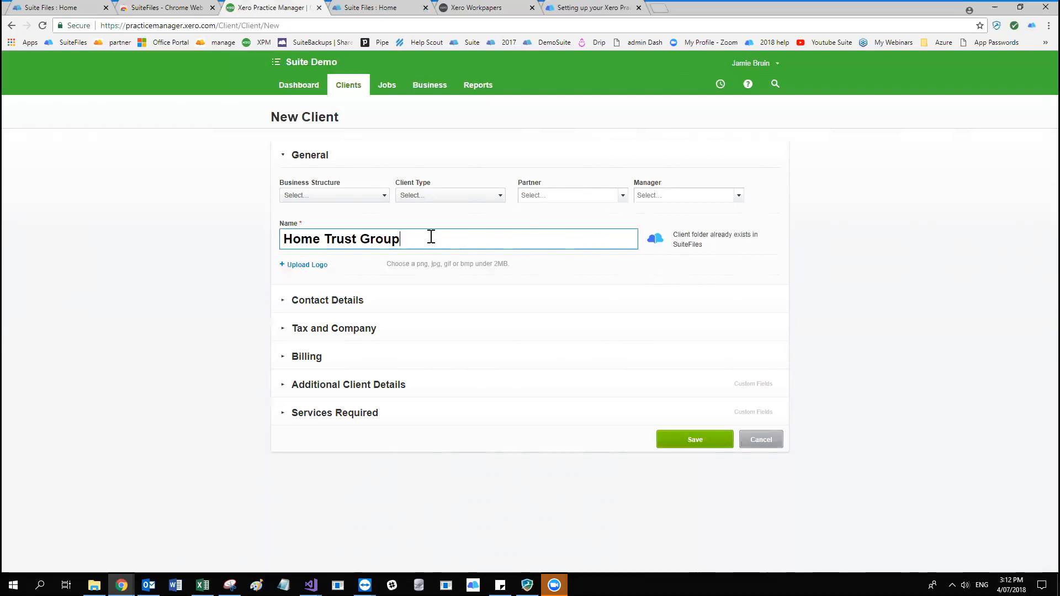
Set the new client's name to Obsidian Accounting and save the client.
left_click_drag(431, 237, 89, 217)
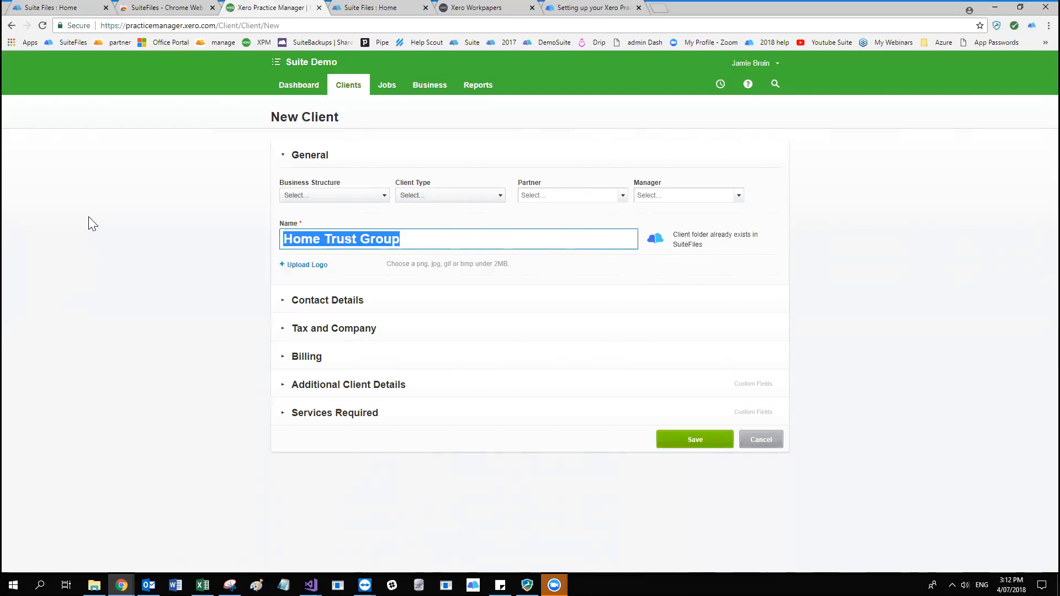
key("BackSpace")
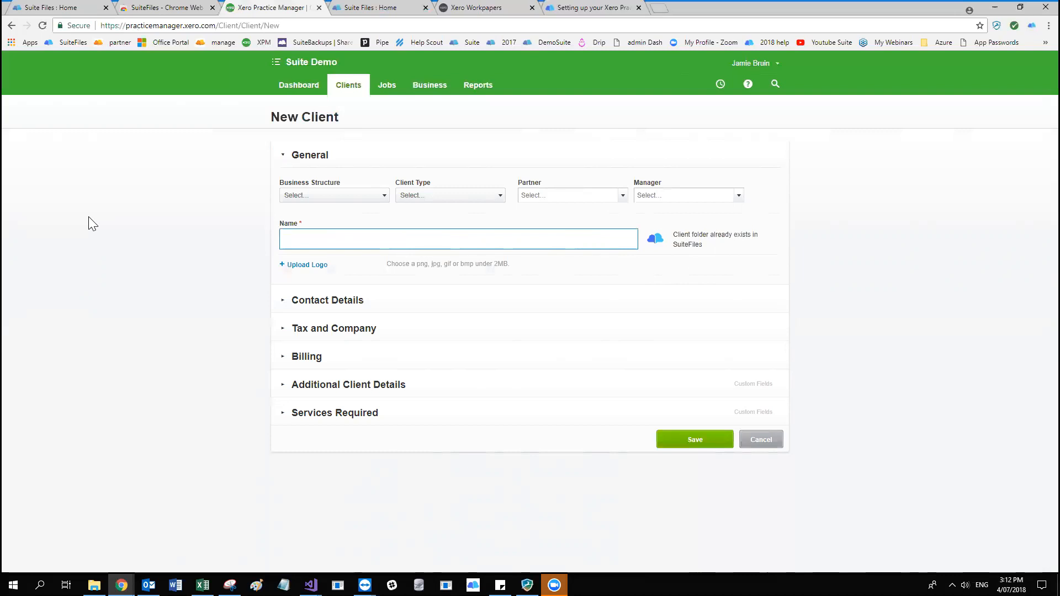
type("Obsidian Accounting")
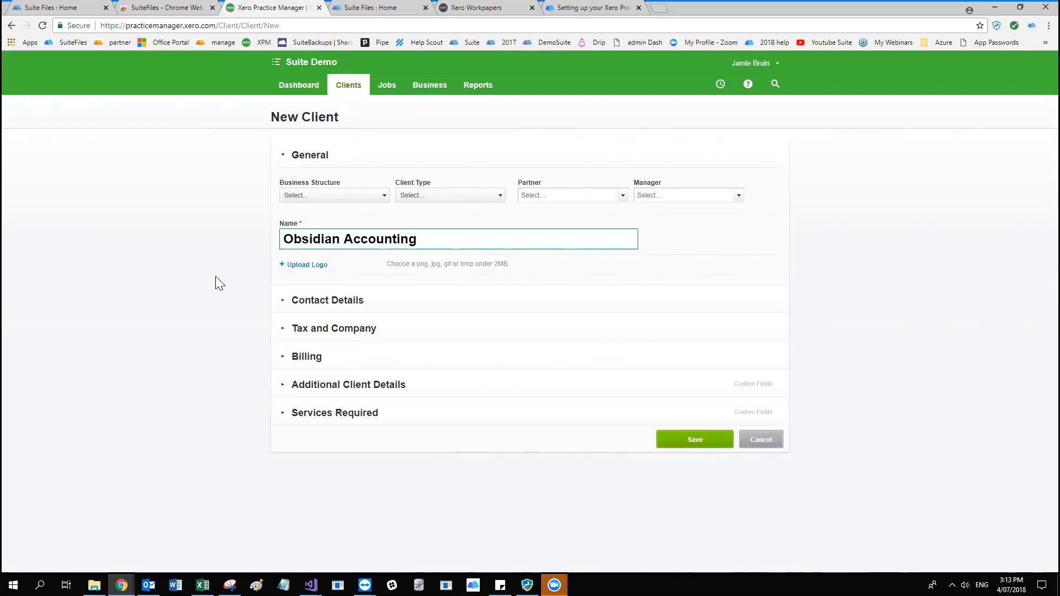
left_click(698, 440)
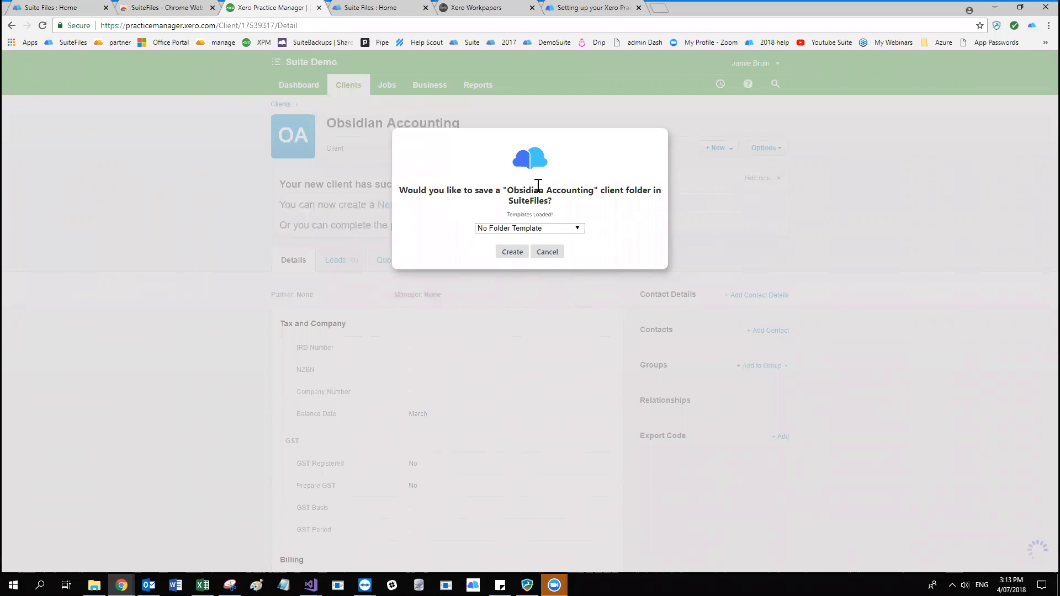
Create the Obsidian Accounting client folder in SuiteFiles from the New Client - Company Folders template.
left_click(577, 229)
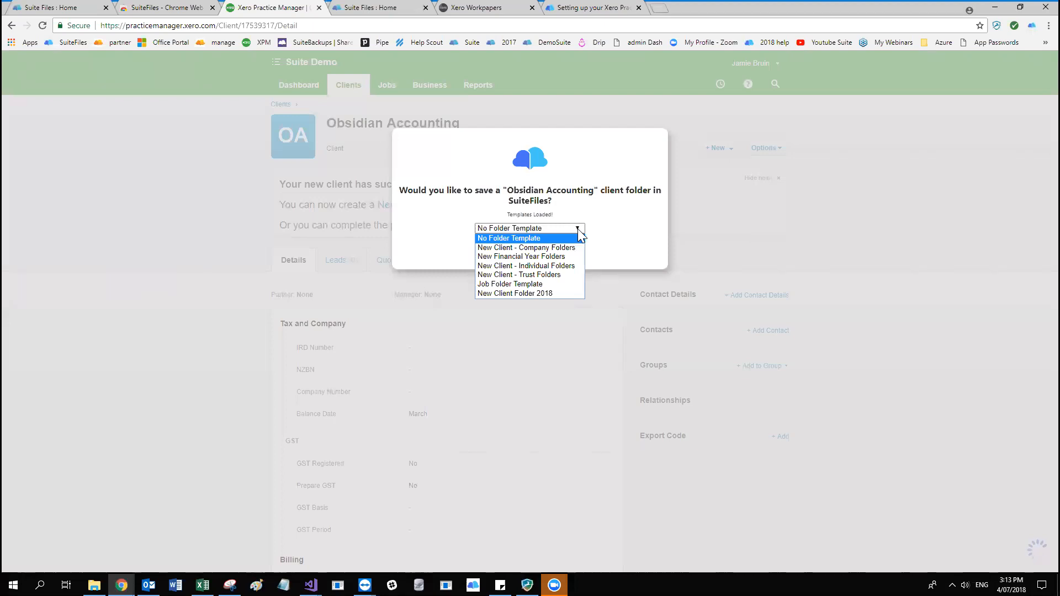
left_click(552, 248)
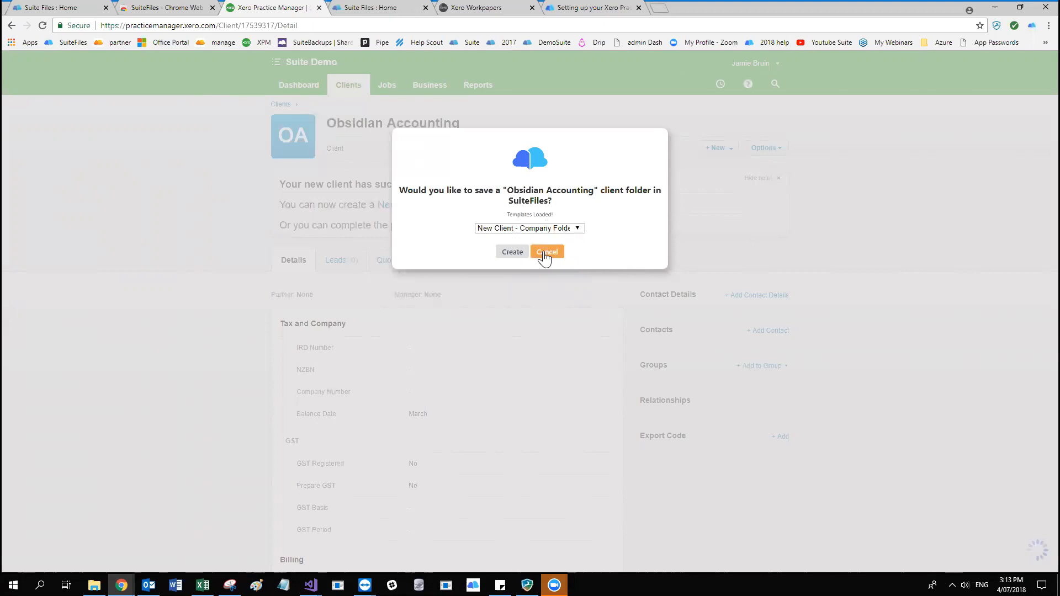
left_click(520, 259)
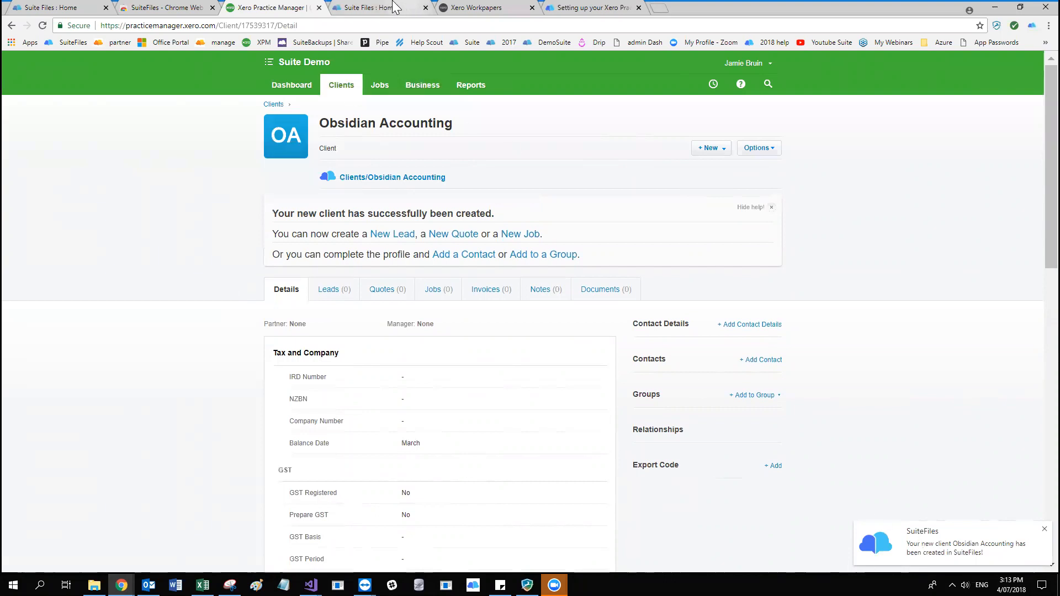
View the Clients/Obsidian Accounting folder in a new tab, and compare it with the client name in Xero Practice Manager.
right_click(392, 185)
left_click(411, 186)
left_click(491, 8)
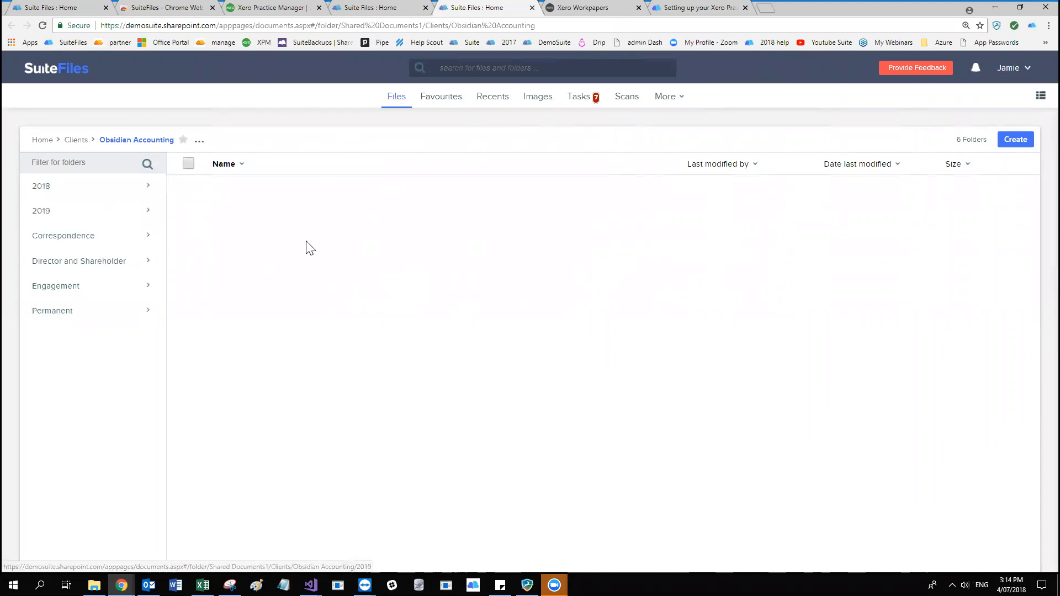
left_click(269, 8)
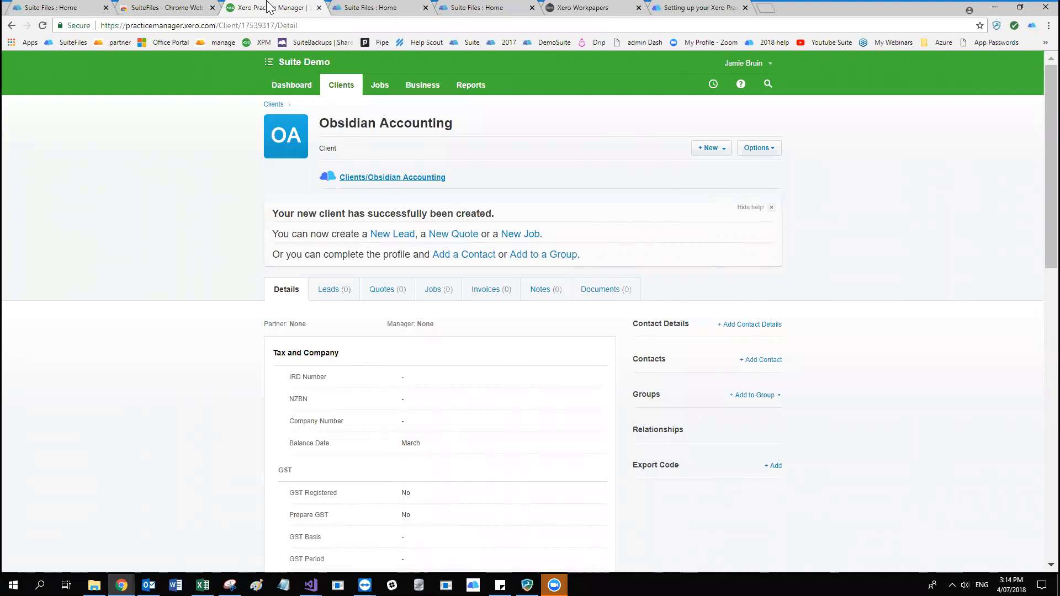
left_click_drag(319, 129, 473, 125)
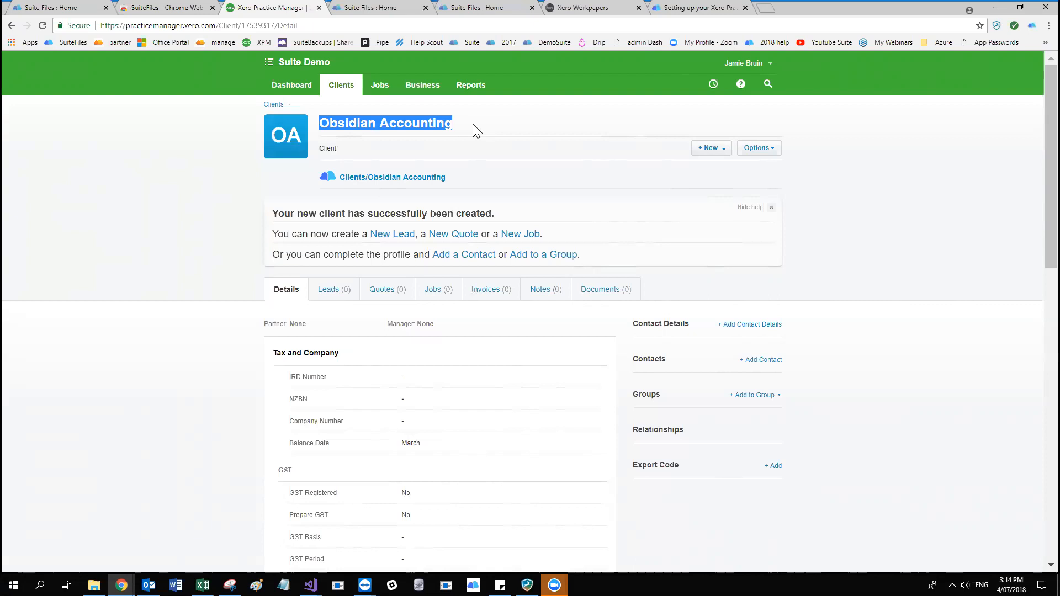
left_click(491, 145)
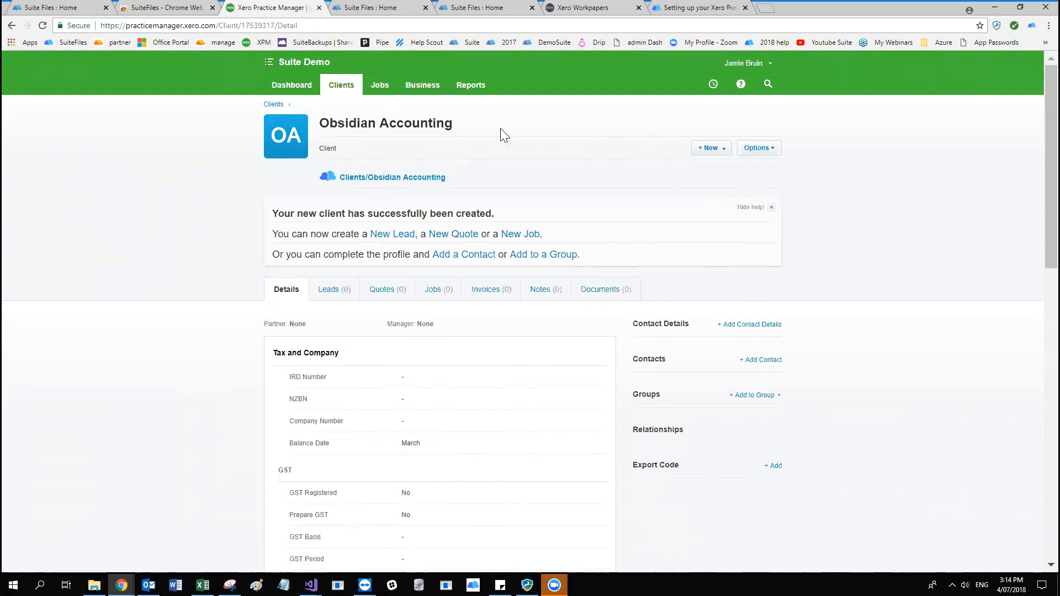
Rename the client Diamond Accounting, save it, and accept renaming its SuiteFiles folder to match.
left_click(771, 148)
left_click(744, 174)
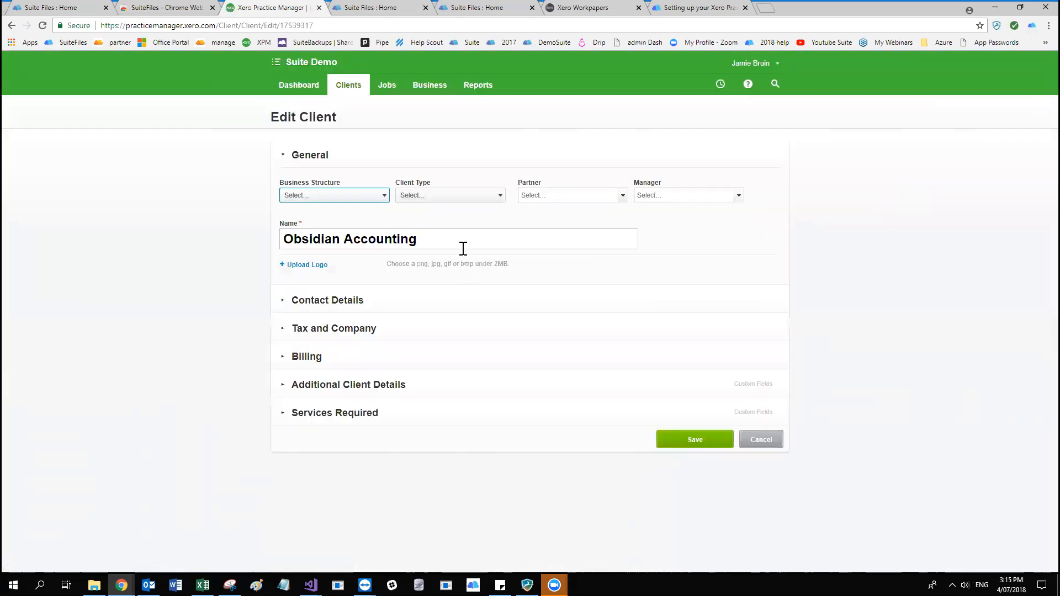
double_click(337, 239)
type("Diamond")
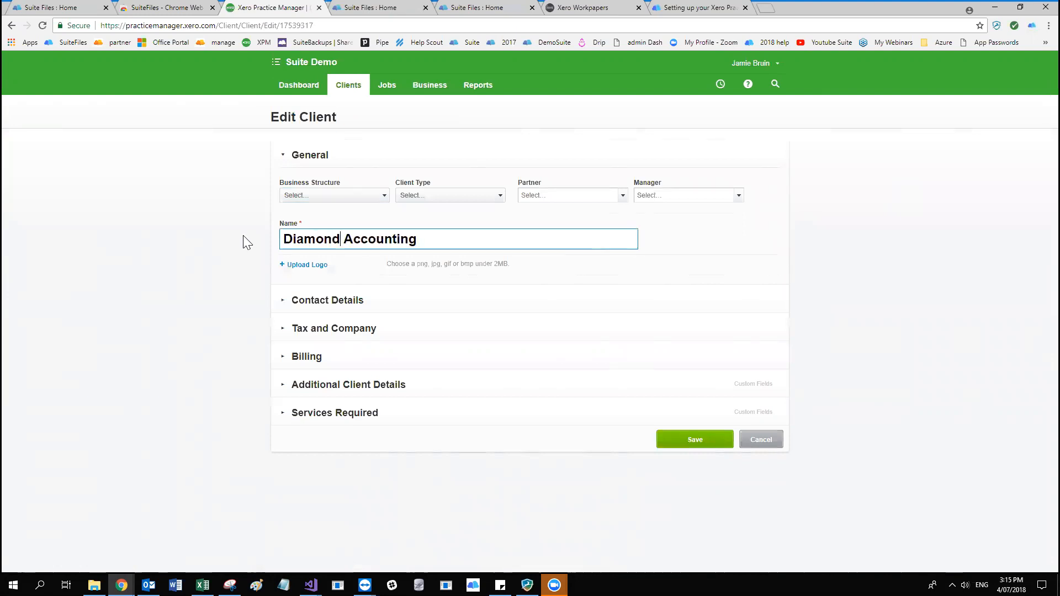
left_click(706, 441)
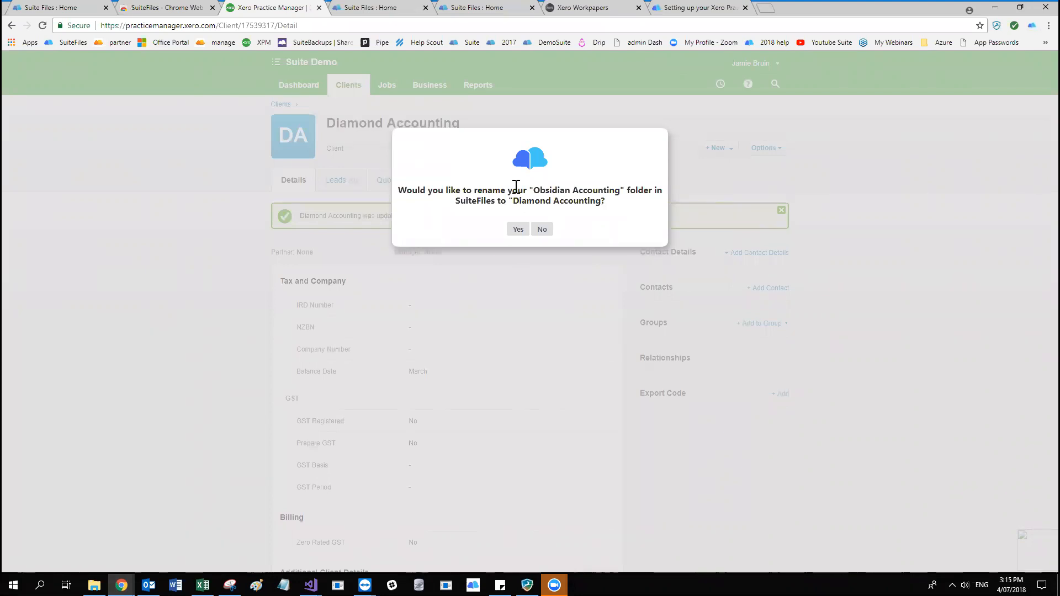
left_click(518, 229)
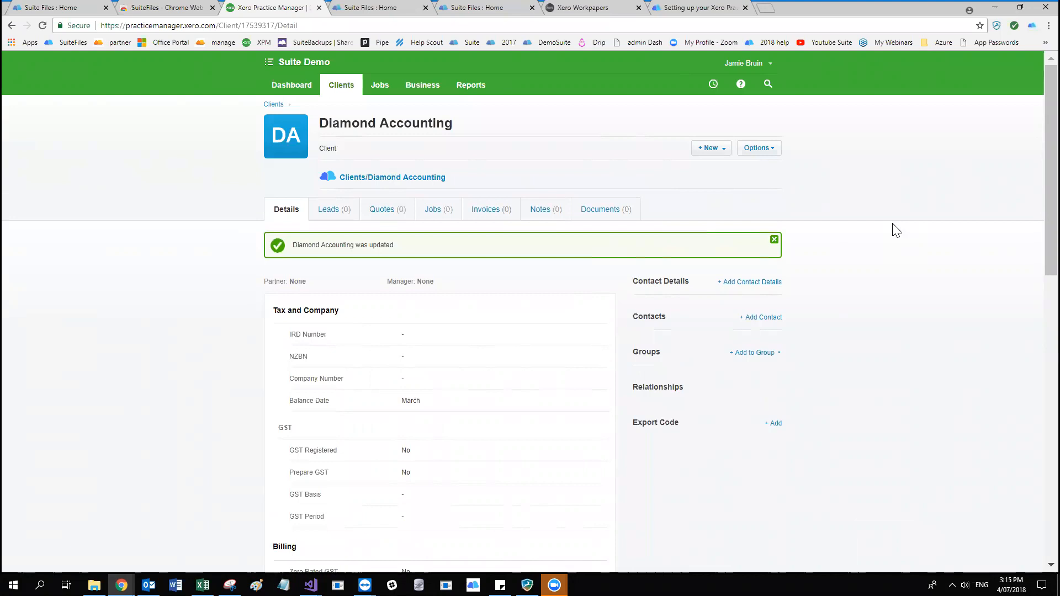
Close the two earlier SuiteFiles folder tabs, view the Clients/Diamond Accounting folder in a new tab, and return to the client record.
left_click(425, 8)
left_click(426, 7)
right_click(330, 180)
left_click(375, 189)
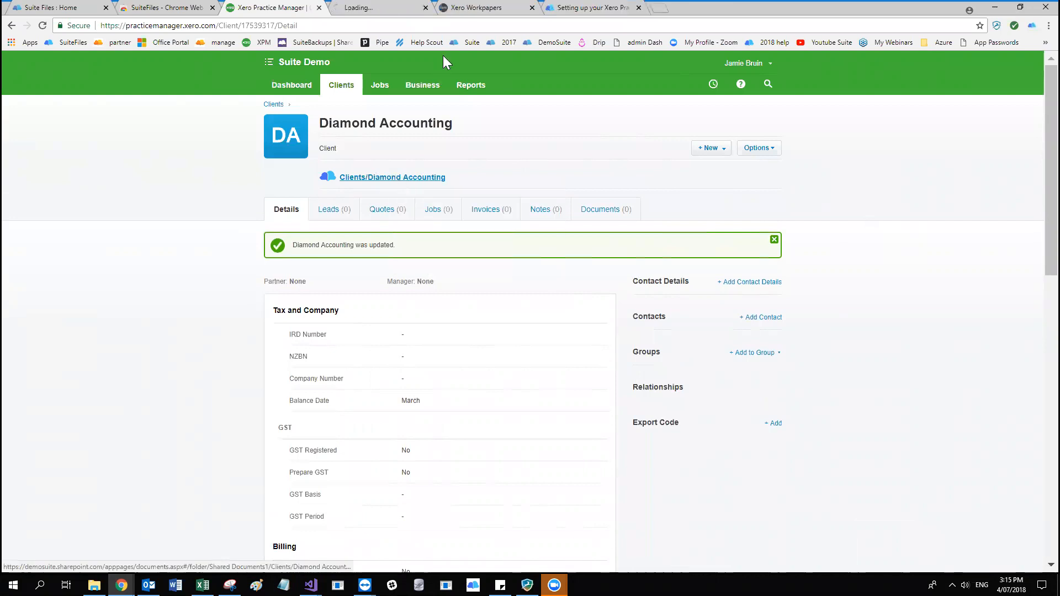
left_click(379, 7)
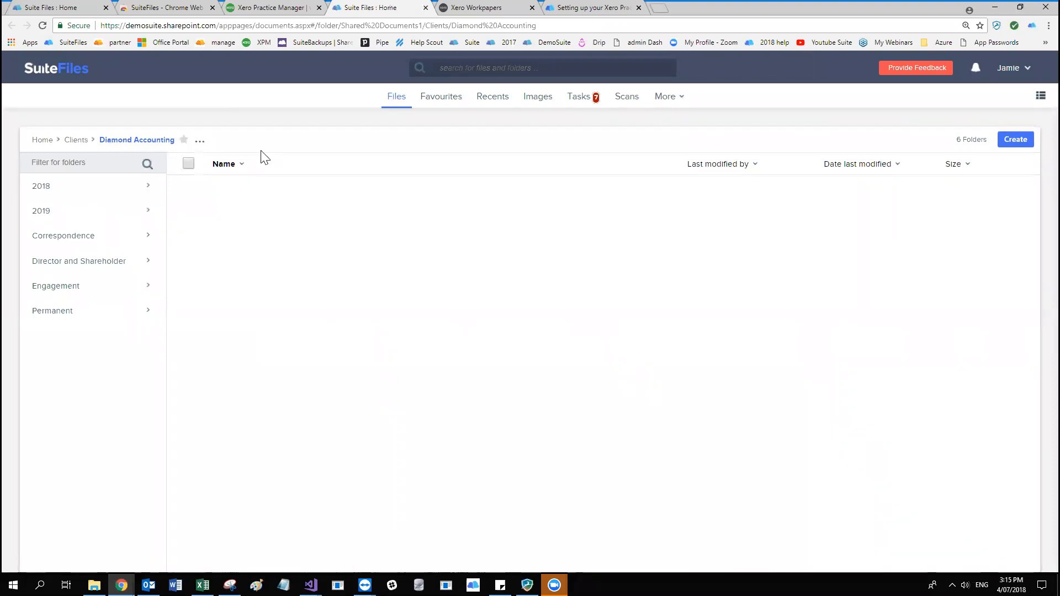
left_click(286, 7)
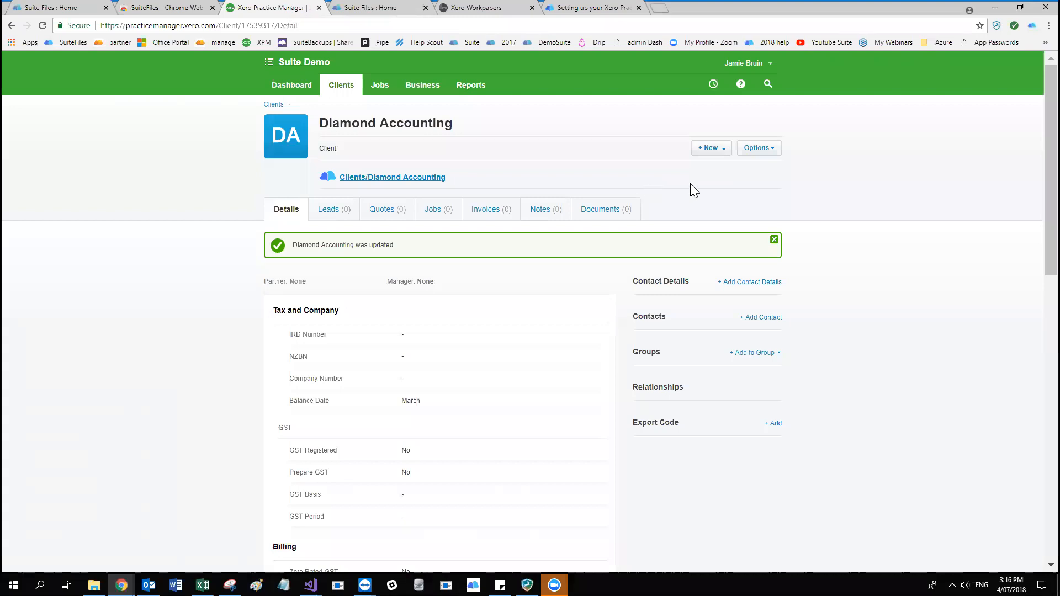
Archive the Diamond Accounting client and agree to archive its SuiteFiles folder as well.
left_click(759, 148)
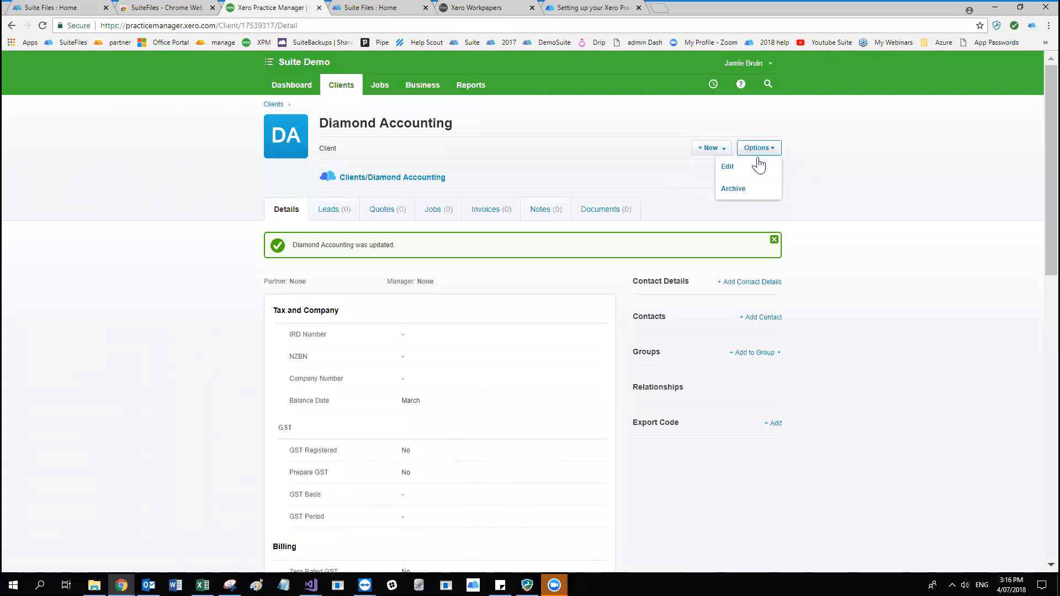
left_click(736, 189)
left_click(537, 339)
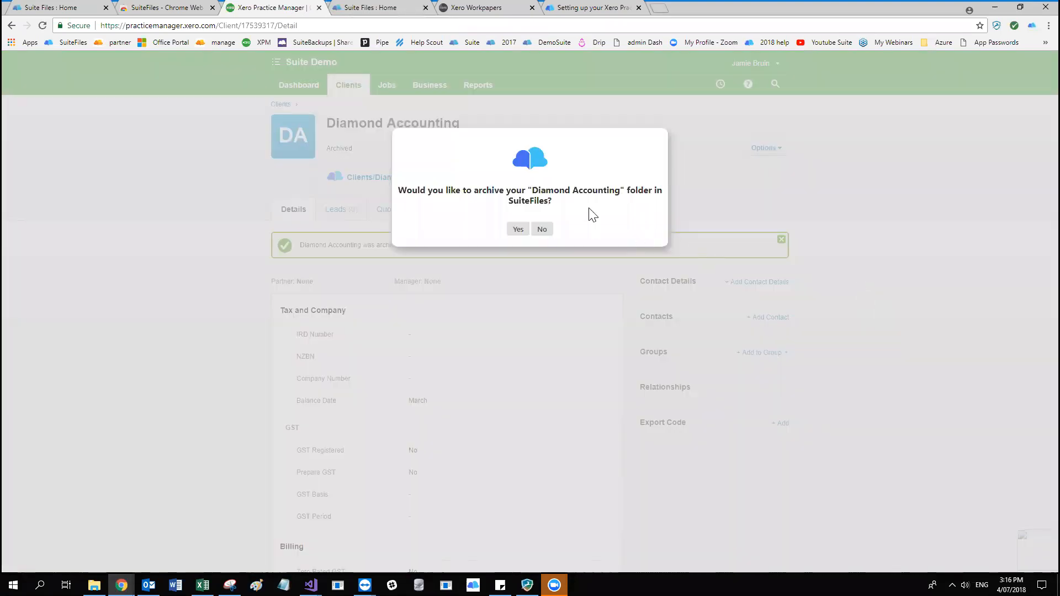
left_click_drag(533, 190, 624, 193)
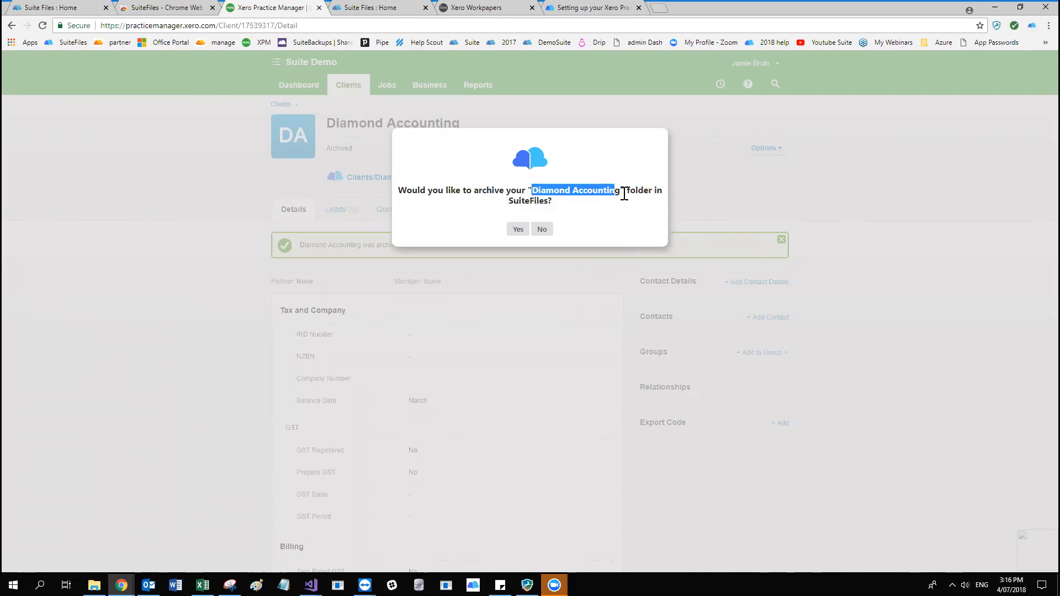
left_click(519, 230)
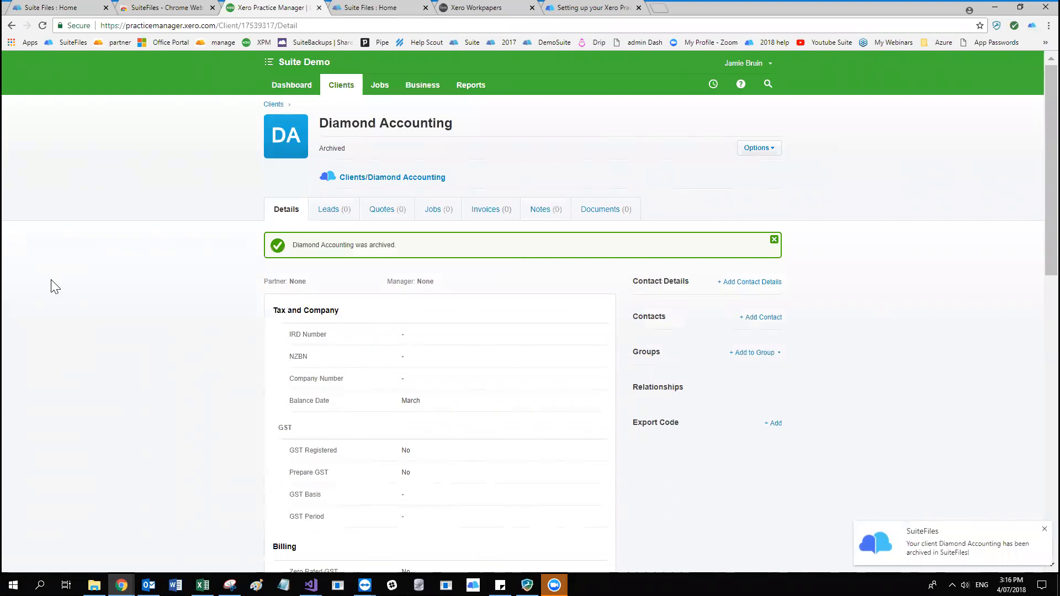
Restore the archived Diamond Accounting client and agree to unarchive its SuiteFiles folder.
left_click(768, 149)
left_click(736, 189)
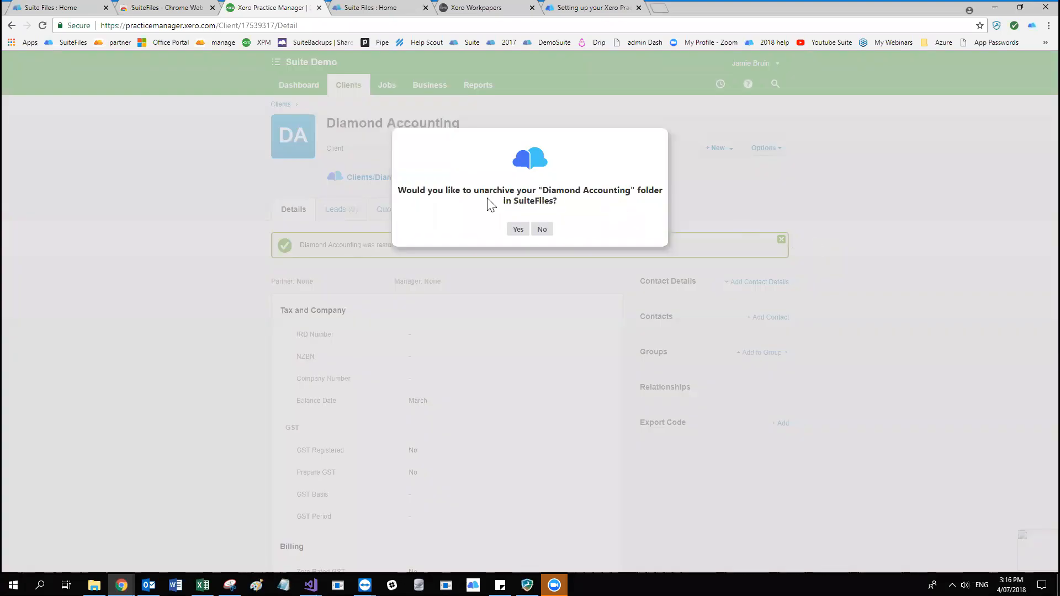
left_click(517, 229)
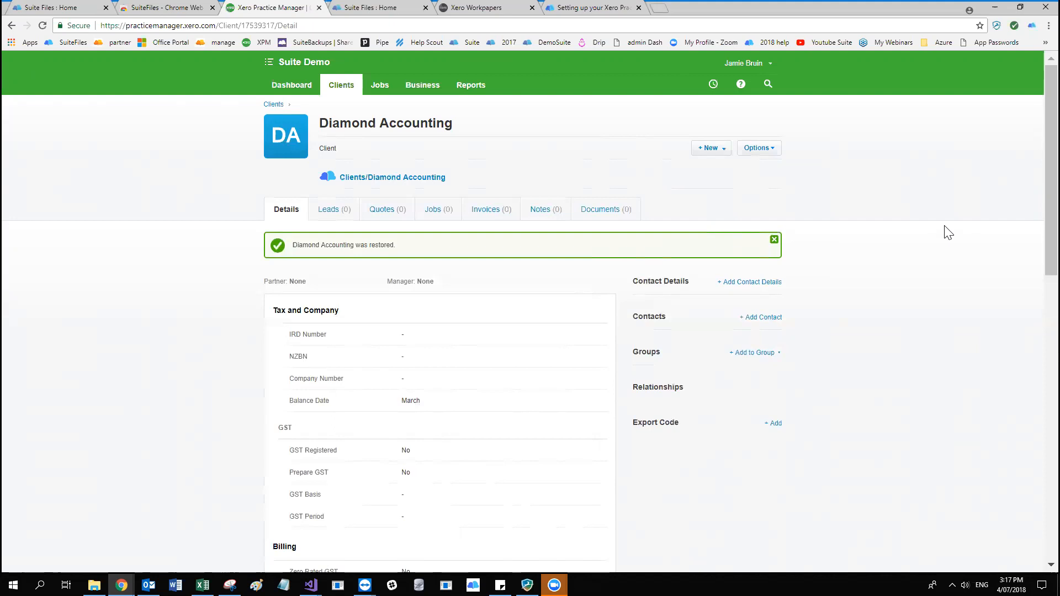
Create and save a new job named Suite Job for the Diamond Accounting client.
left_click(725, 149)
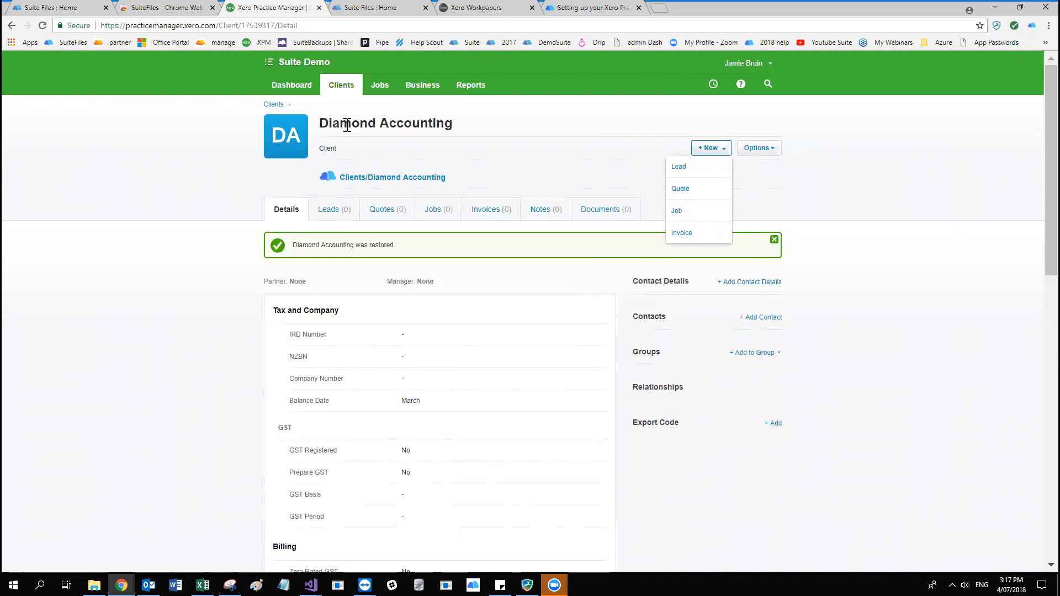
left_click(691, 213)
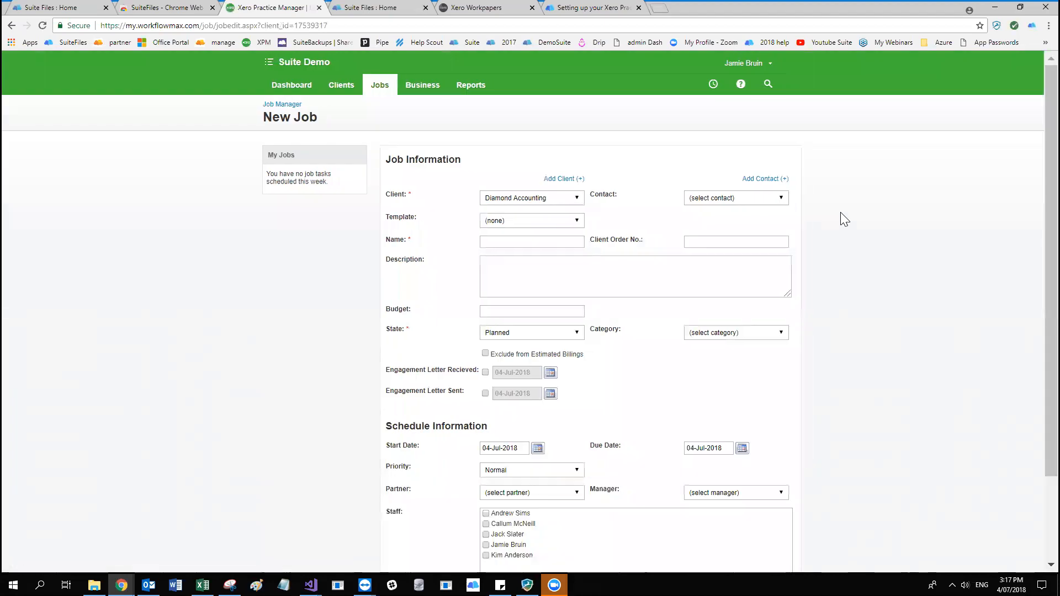
left_click(554, 243)
type("Suite Job")
scroll(947, 309, "down", 2)
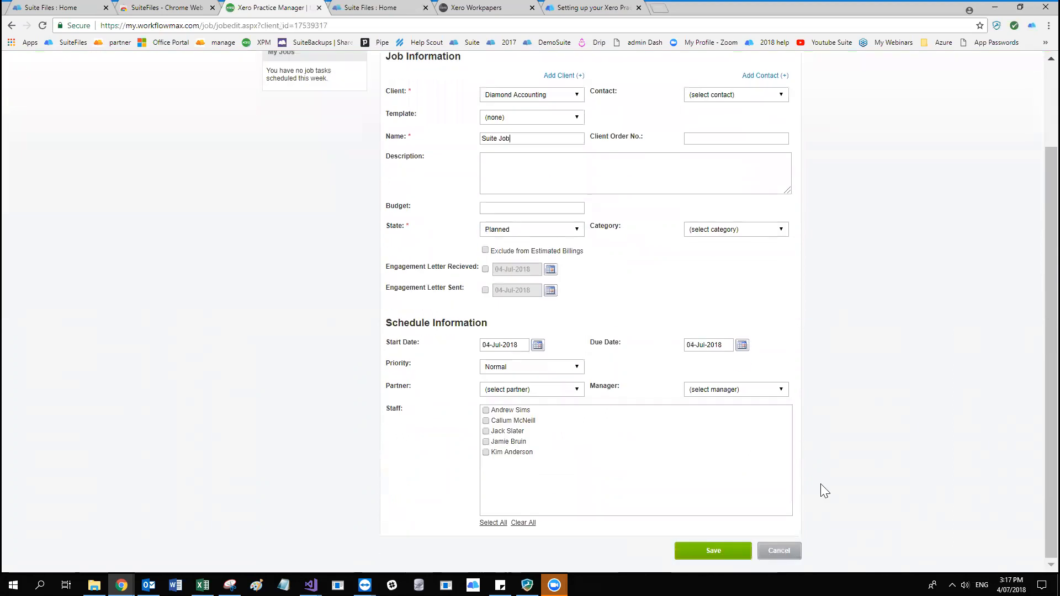
left_click(713, 551)
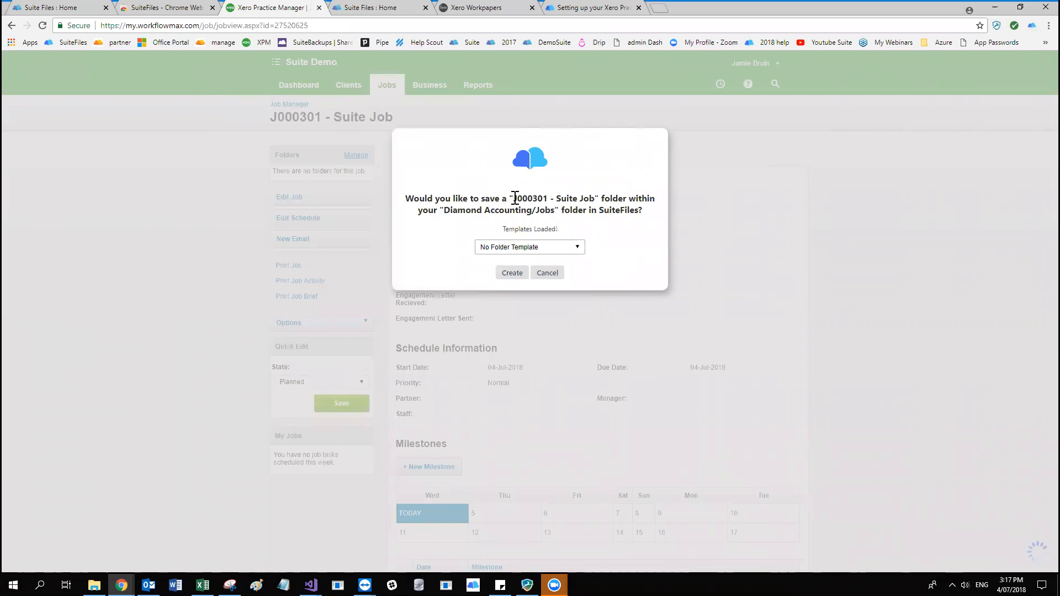
Review the proposed job folder name, location and folder templates, and create the SuiteFiles job folder with No Folder Template.
left_click_drag(515, 198, 596, 199)
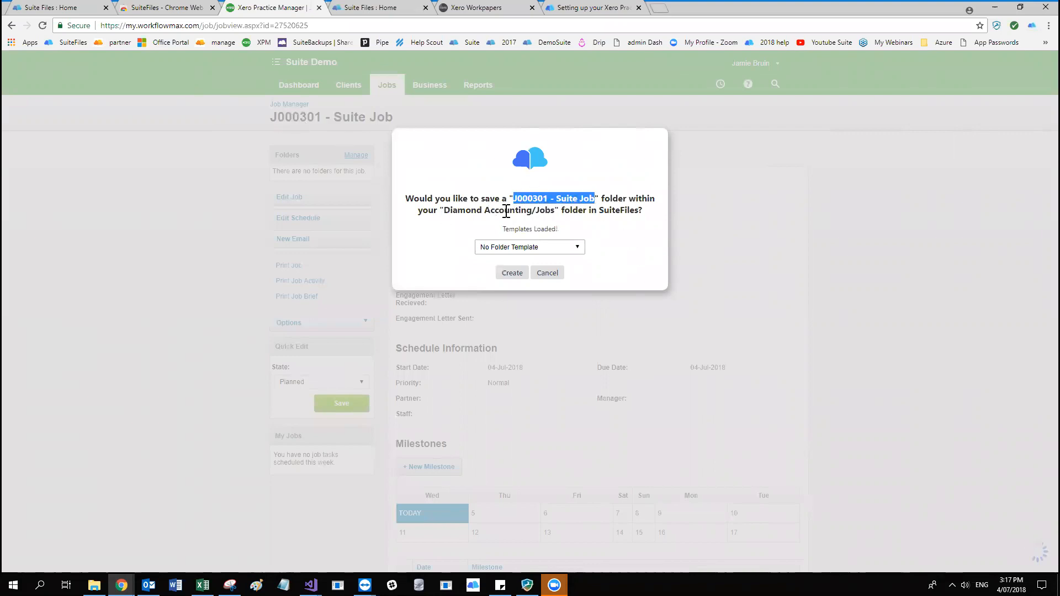
left_click(550, 211)
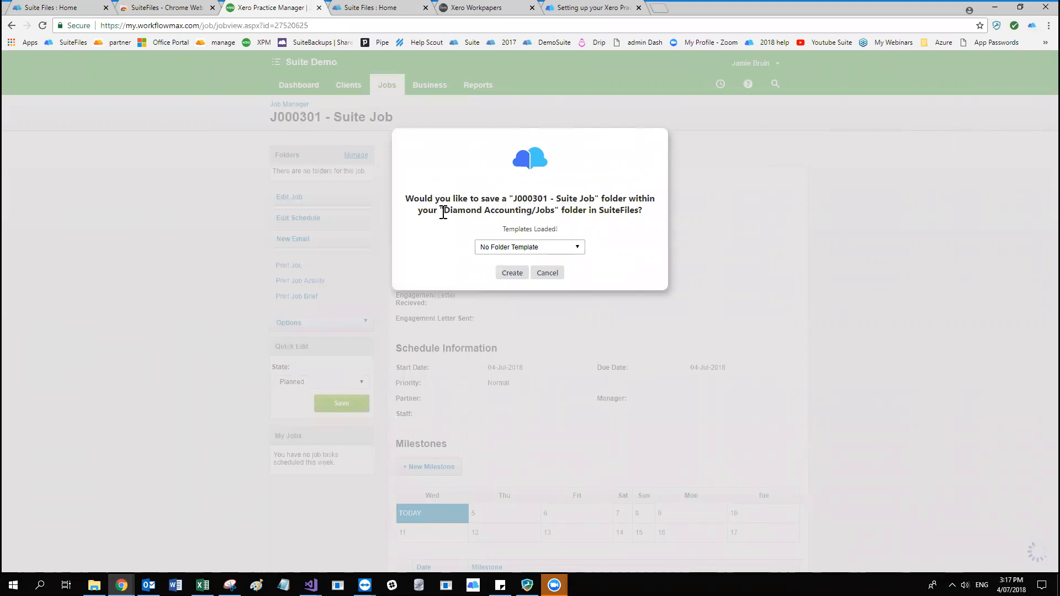
left_click_drag(445, 211, 552, 206)
left_click(582, 210)
left_click(574, 253)
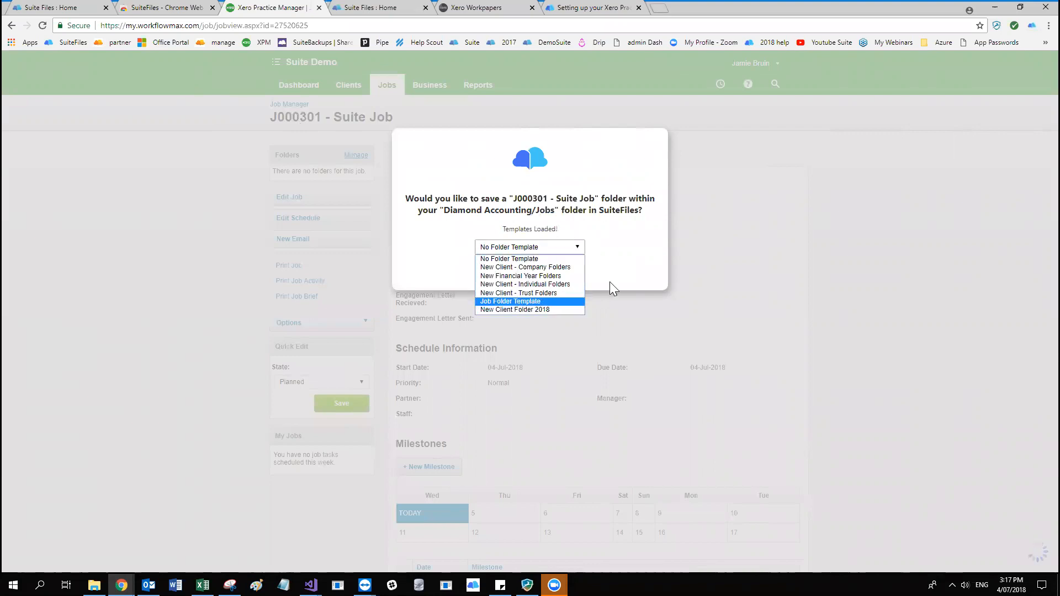
left_click(635, 240)
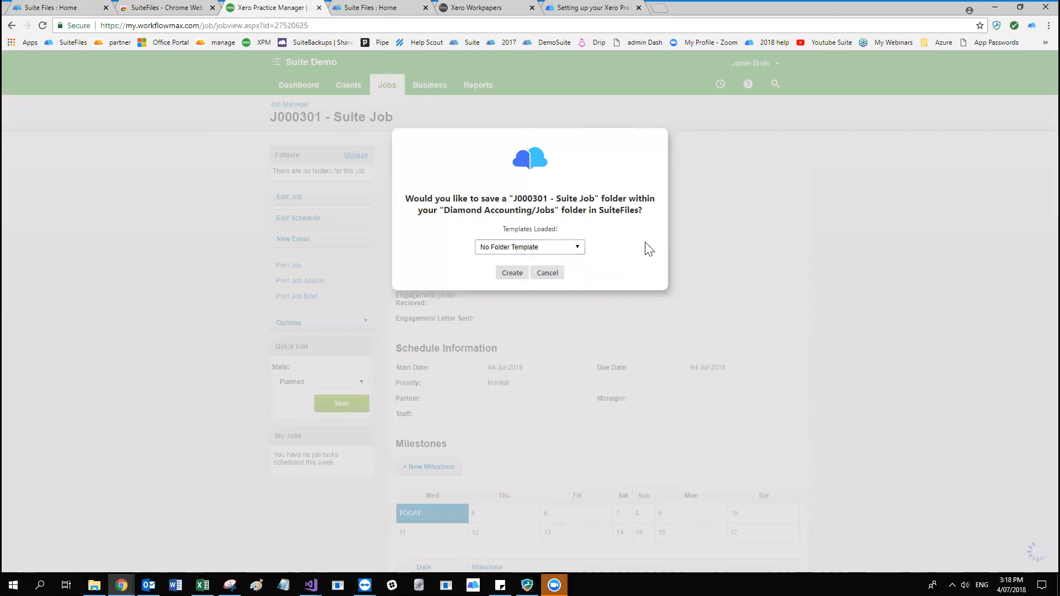
left_click(512, 273)
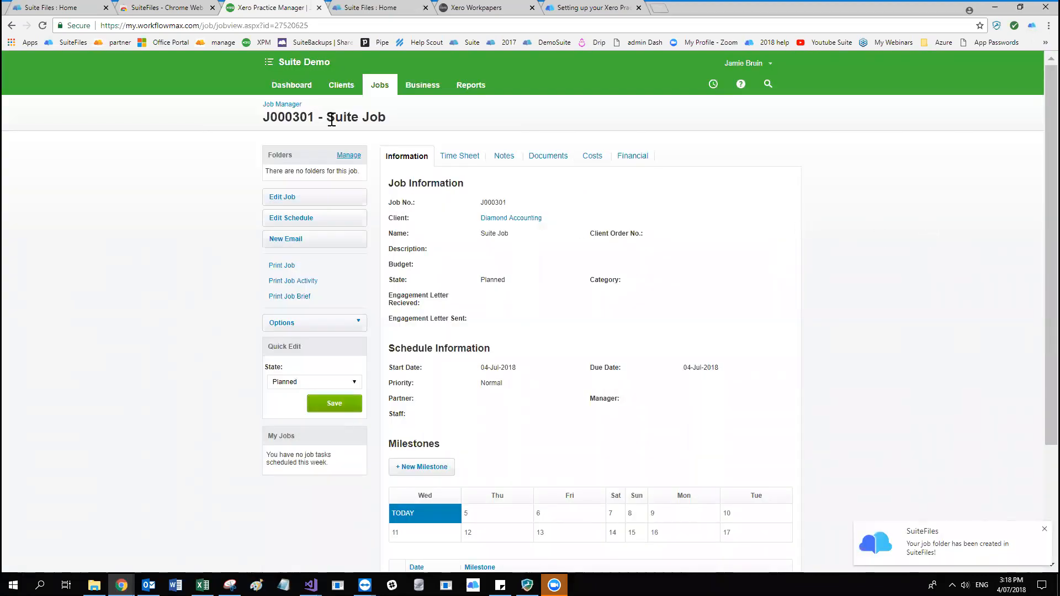
In SuiteFiles, view the Suite Job folder under Diamond Accounting/Jobs and compare its name with the job title in Xero Practice Manager.
left_click(353, 7)
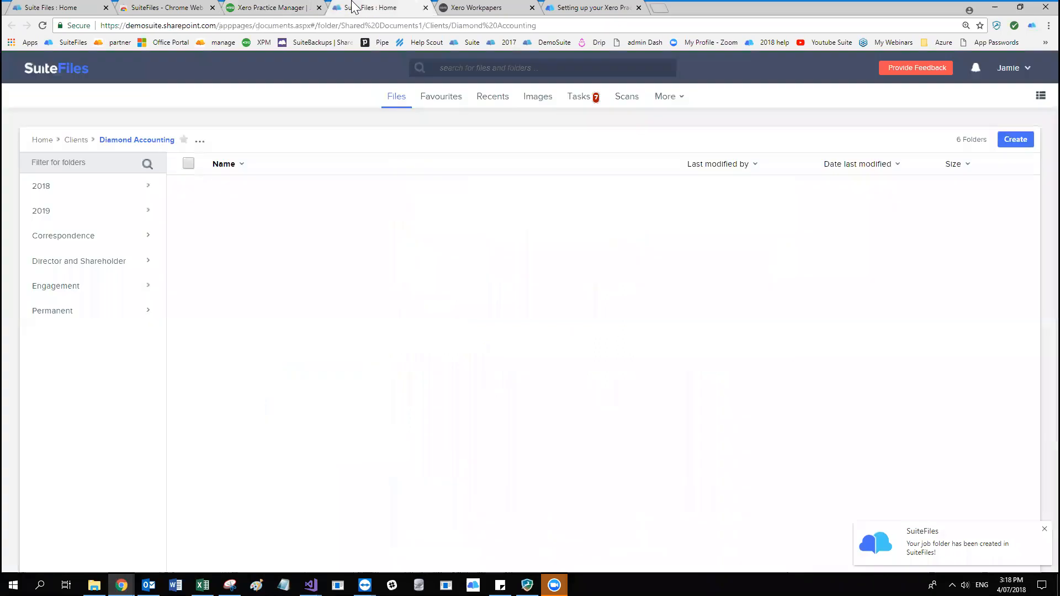
left_click(136, 141)
left_click(65, 318)
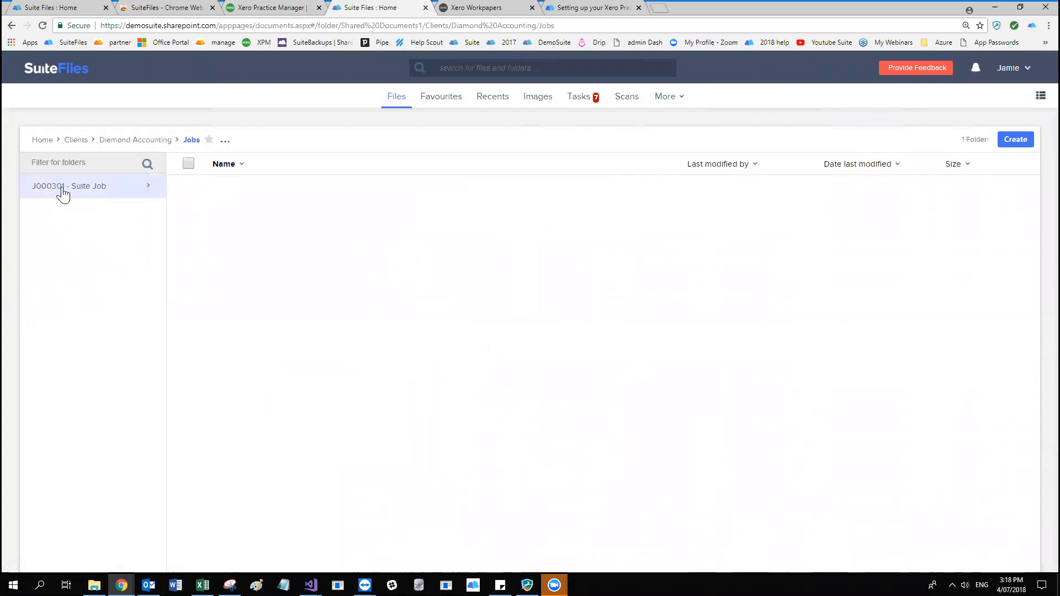
left_click(301, 7)
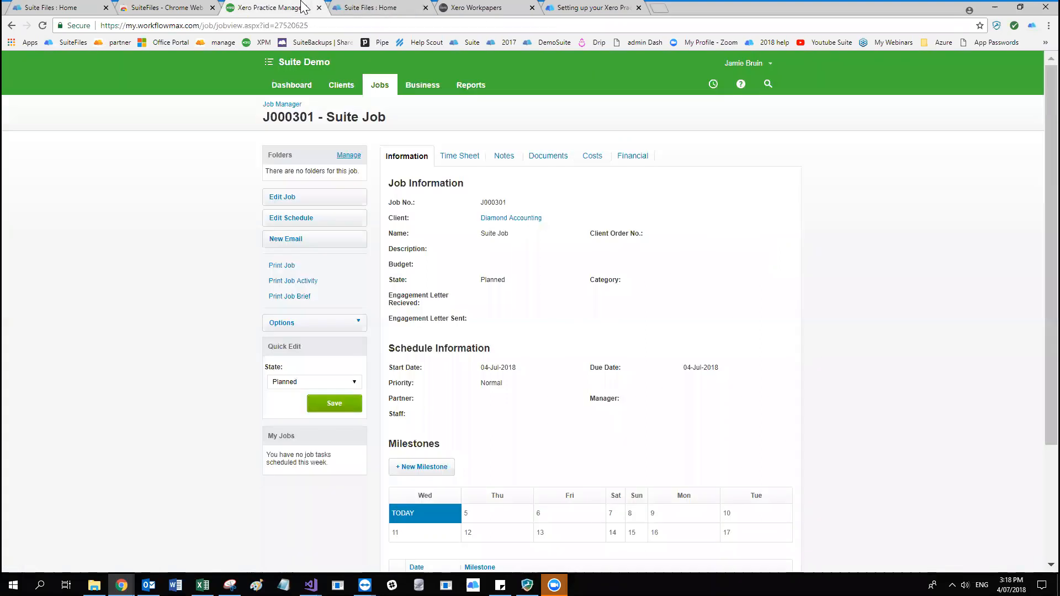
left_click_drag(270, 116, 369, 117)
left_click(382, 9)
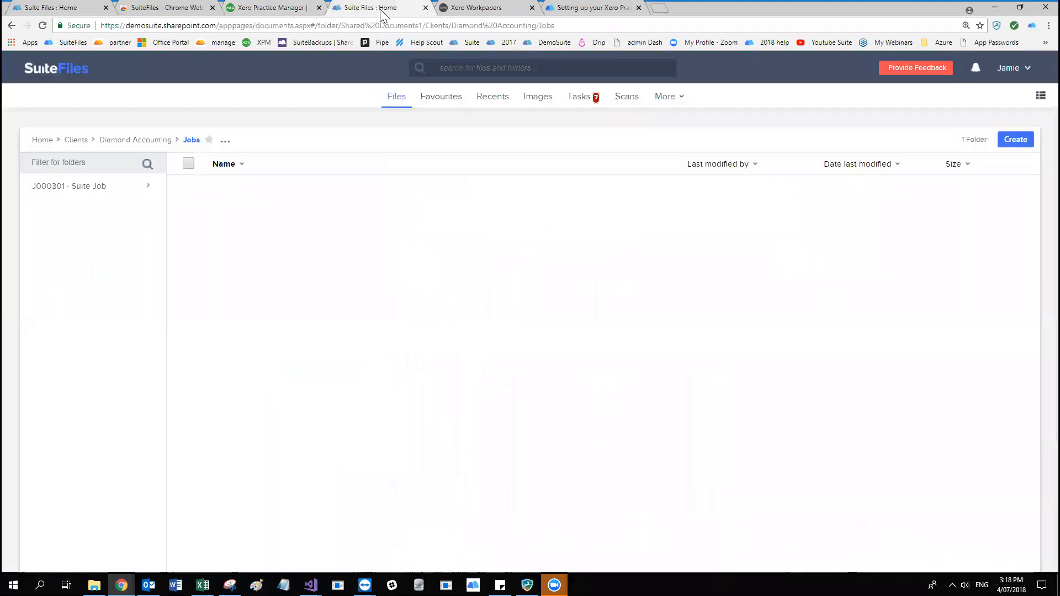
left_click(89, 188)
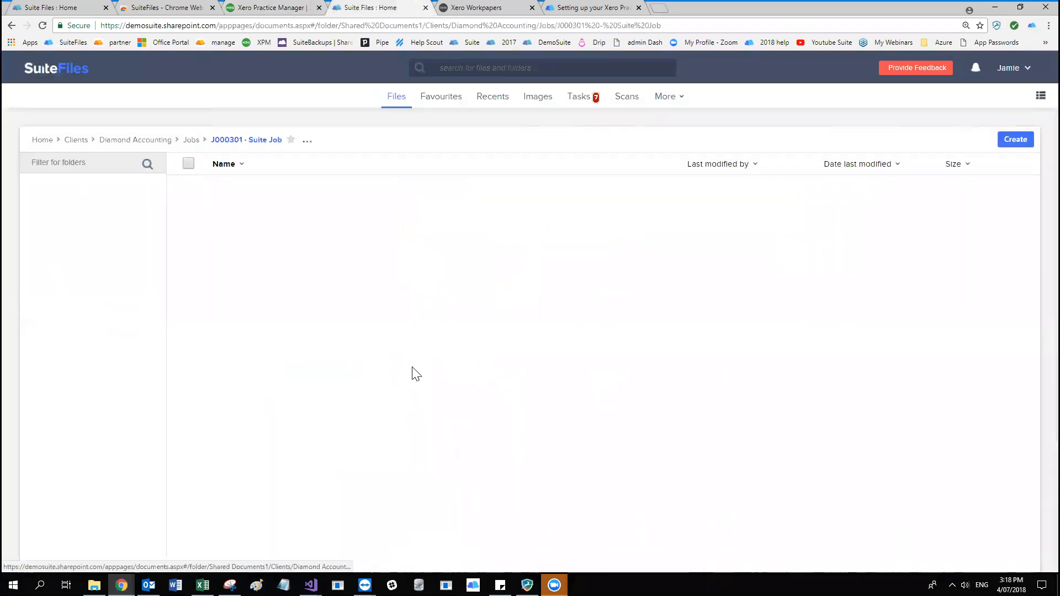
Return to the job in Xero Practice Manager and open the record of its client, Diamond Accounting.
left_click(298, 8)
left_click(904, 263)
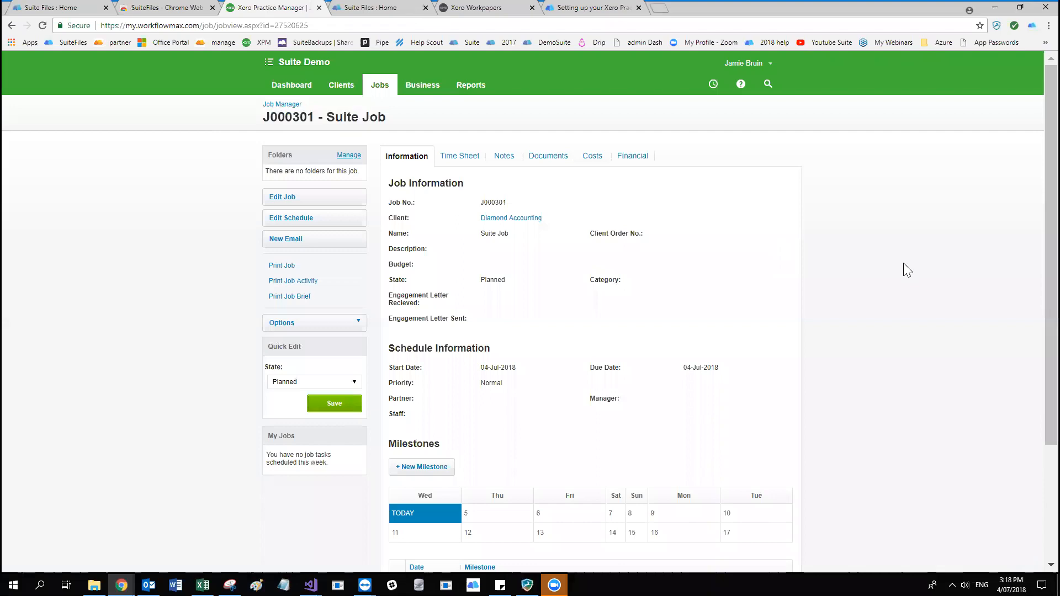
left_click(521, 218)
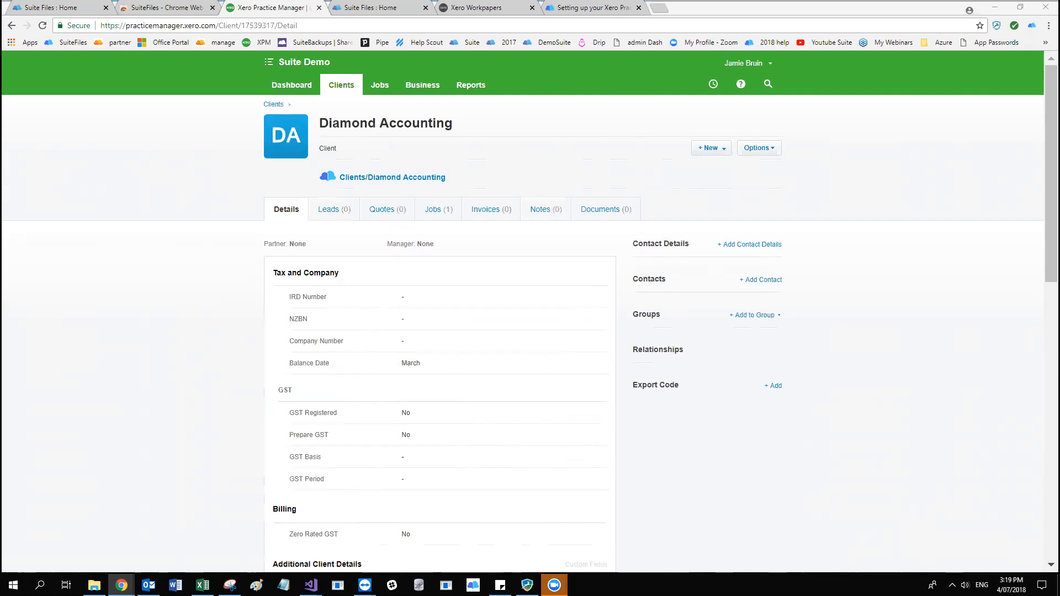
Switch to Xero Workpapers, open the 99 Corporation workpaper pack, and check the SuiteFiles extension's login.
left_click(488, 8)
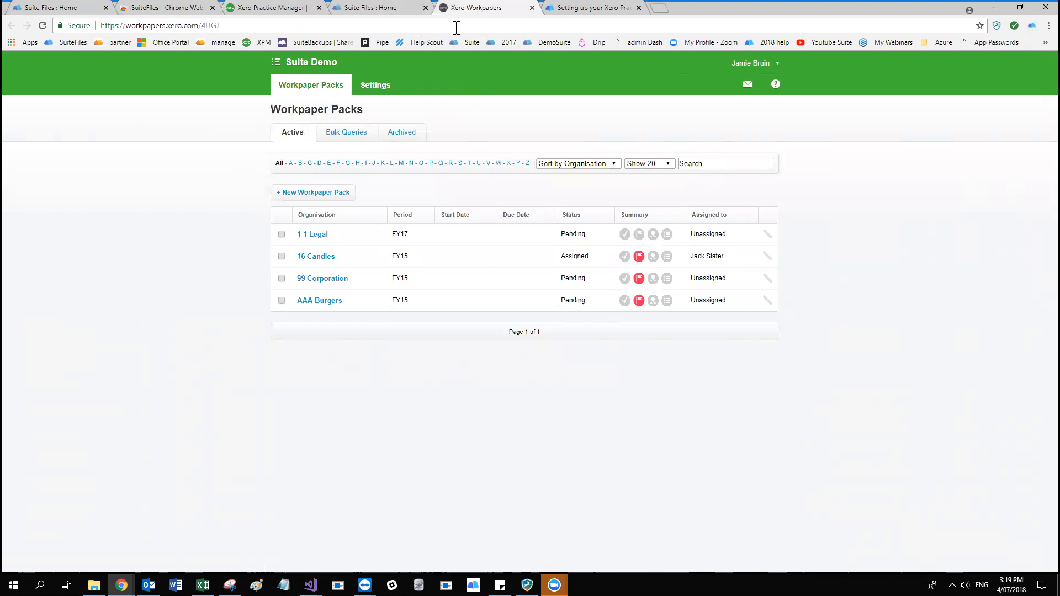
left_click(322, 279)
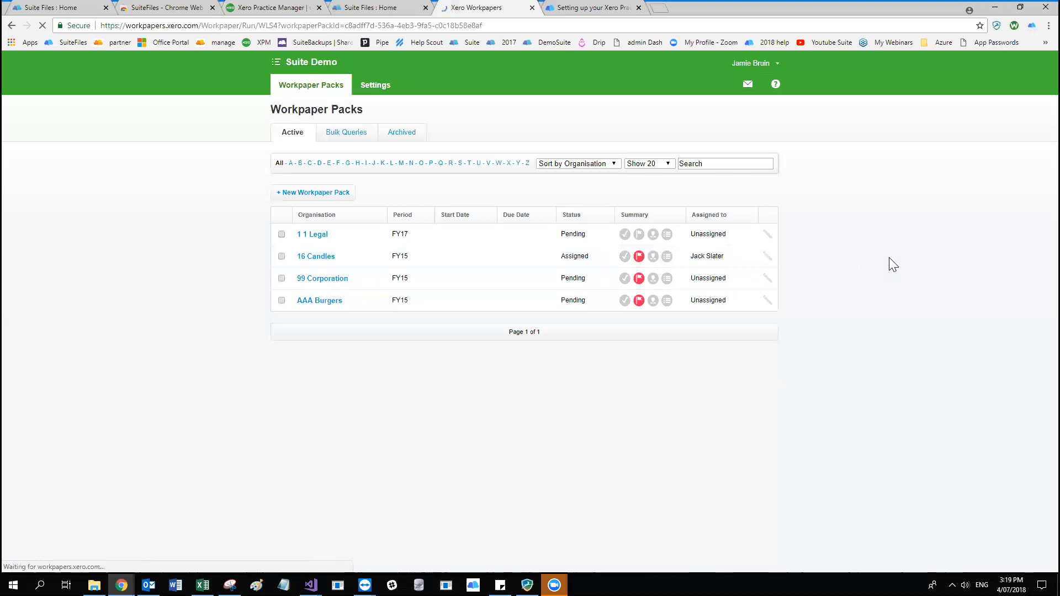
left_click(1032, 26)
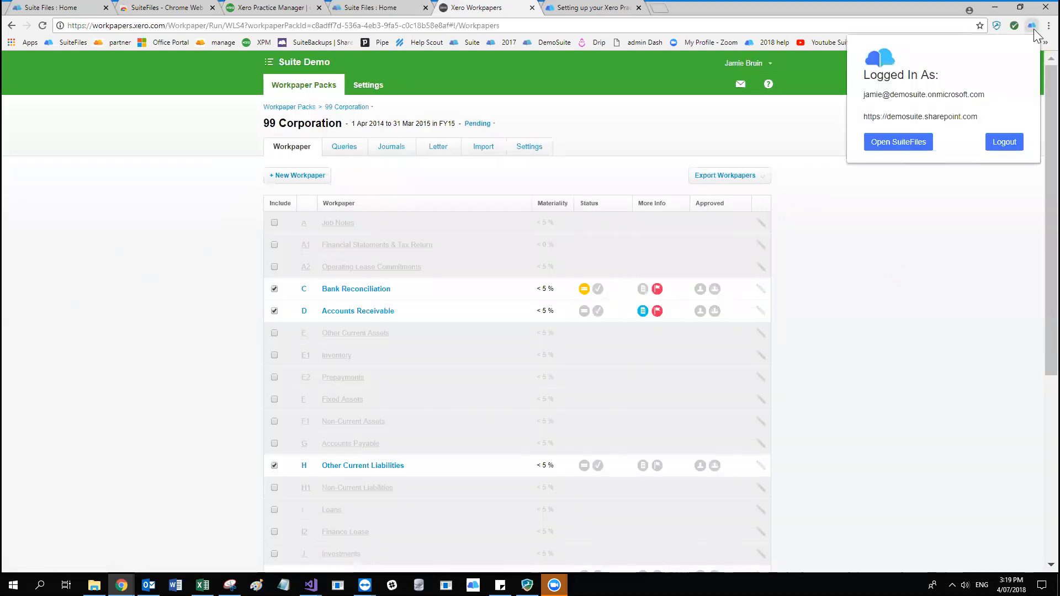
left_click(927, 210)
left_click(1032, 25)
left_click(924, 279)
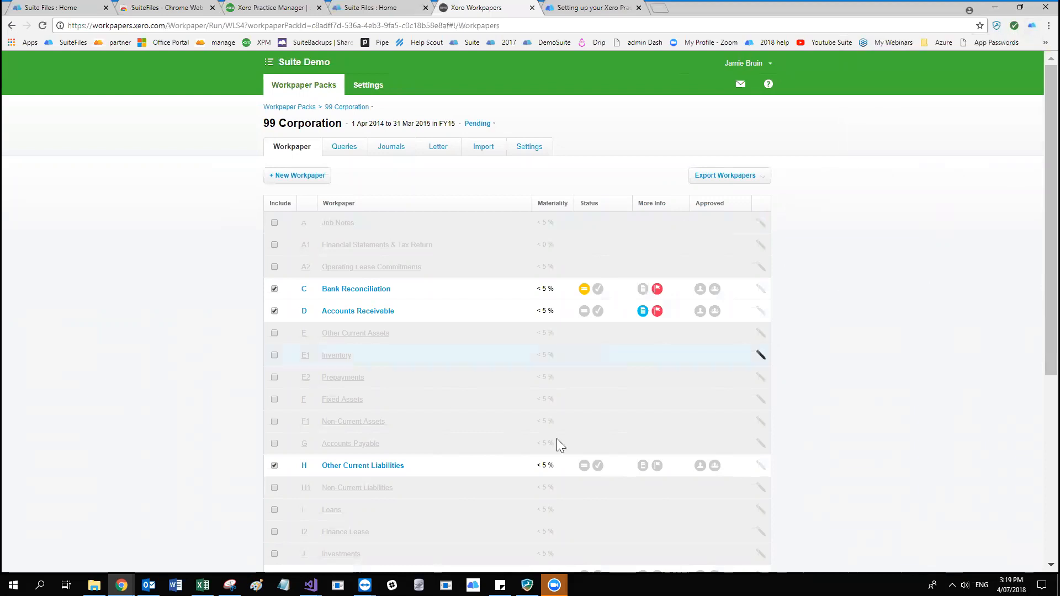
Look over the 99 Corporation workpapers and their export options, and start a ZIP export to SuiteFiles.
scroll(499, 315, "down", 5)
scroll(500, 315, "up", 5)
left_click(767, 184)
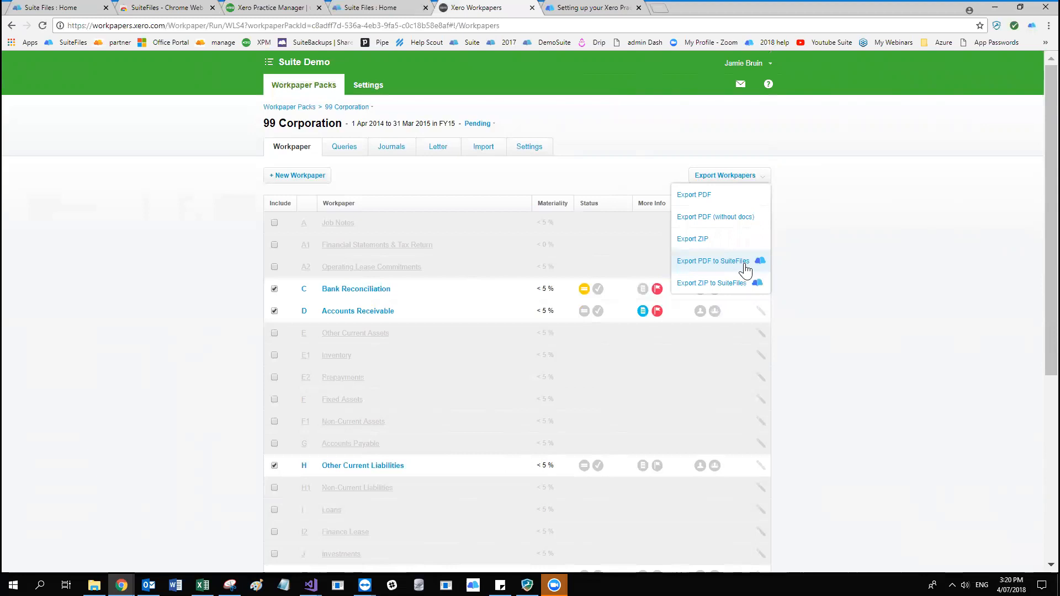
scroll(364, 319, "down", 4)
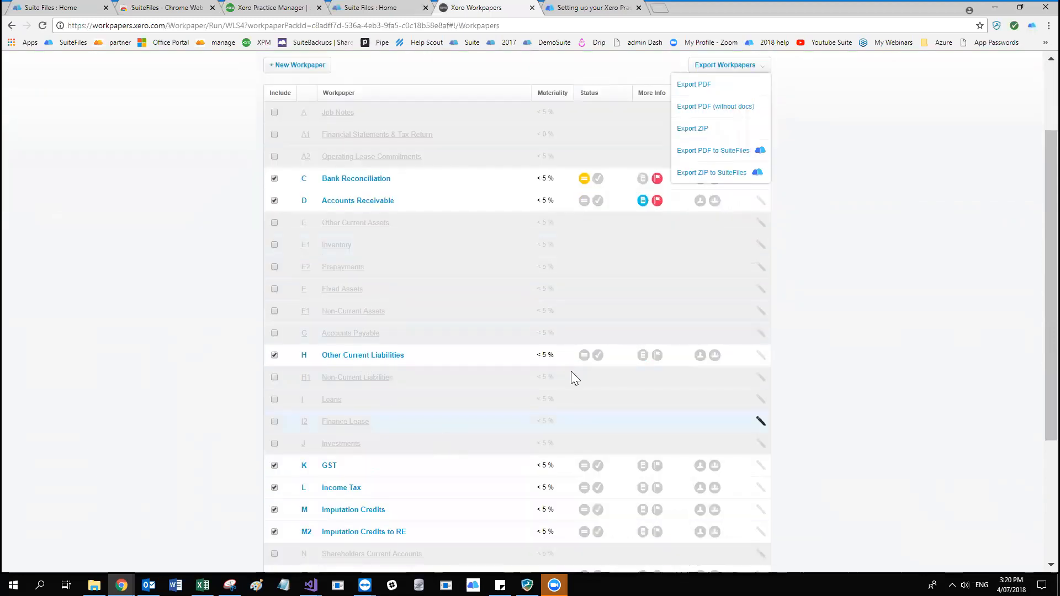
scroll(577, 494, "down", 2)
scroll(602, 434, "up", 6)
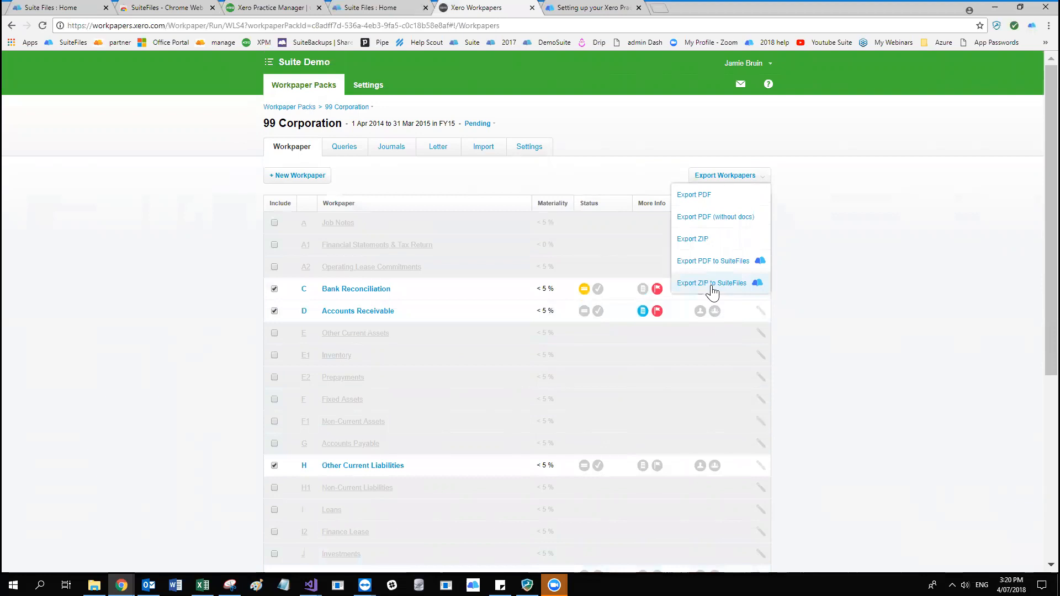
scroll(485, 449, "down", 1)
scroll(488, 445, "up", 1)
left_click(723, 285)
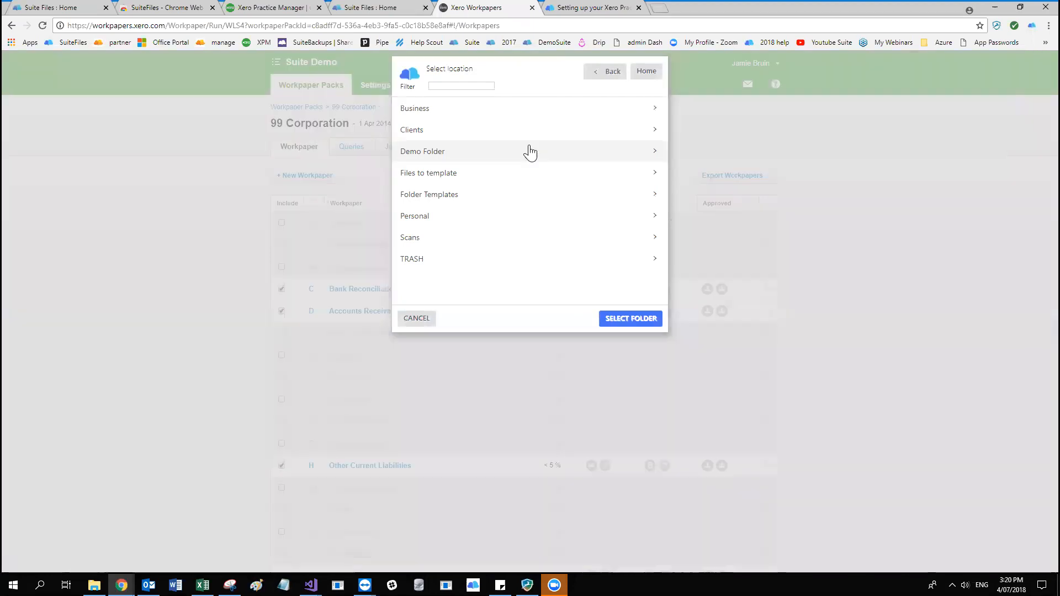
Filter the client folders by "Diam" and save the export to the Clients/Diamond Accounting/2018 folder.
left_click(498, 128)
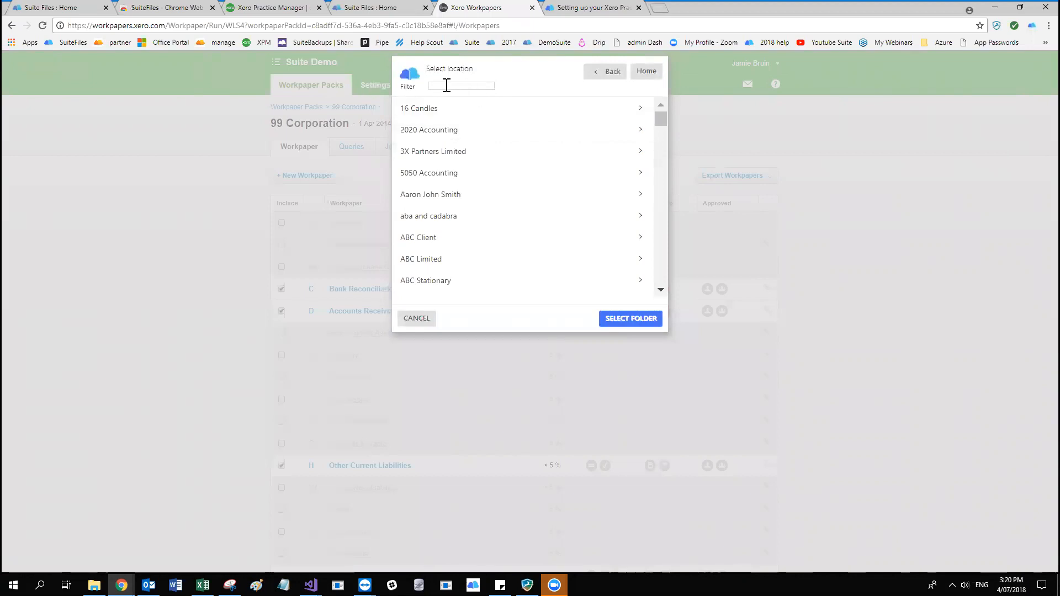
type("Diam")
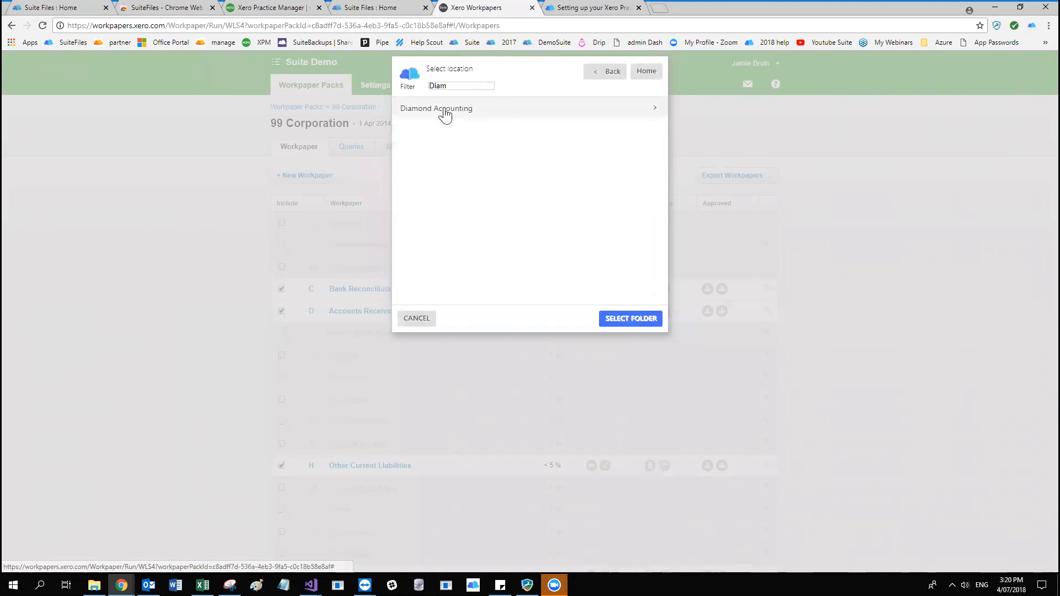
left_click(442, 110)
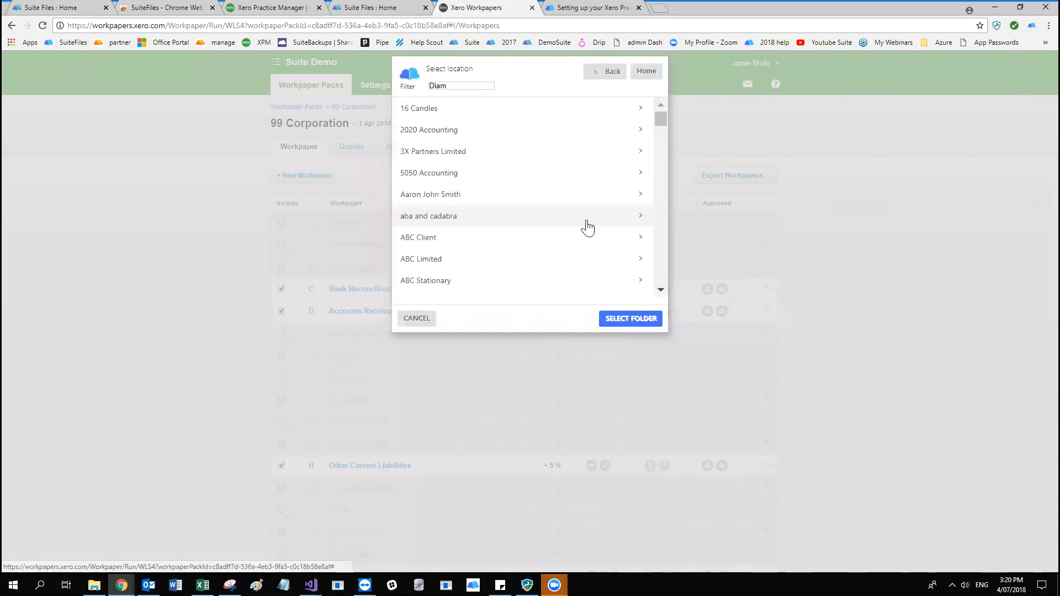
left_click(610, 182)
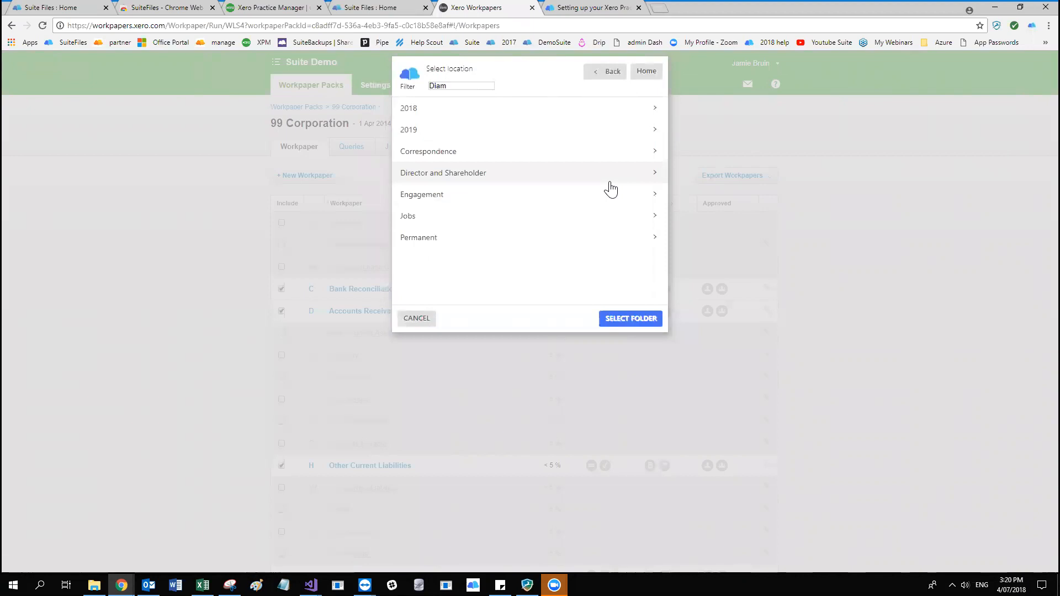
left_click(459, 112)
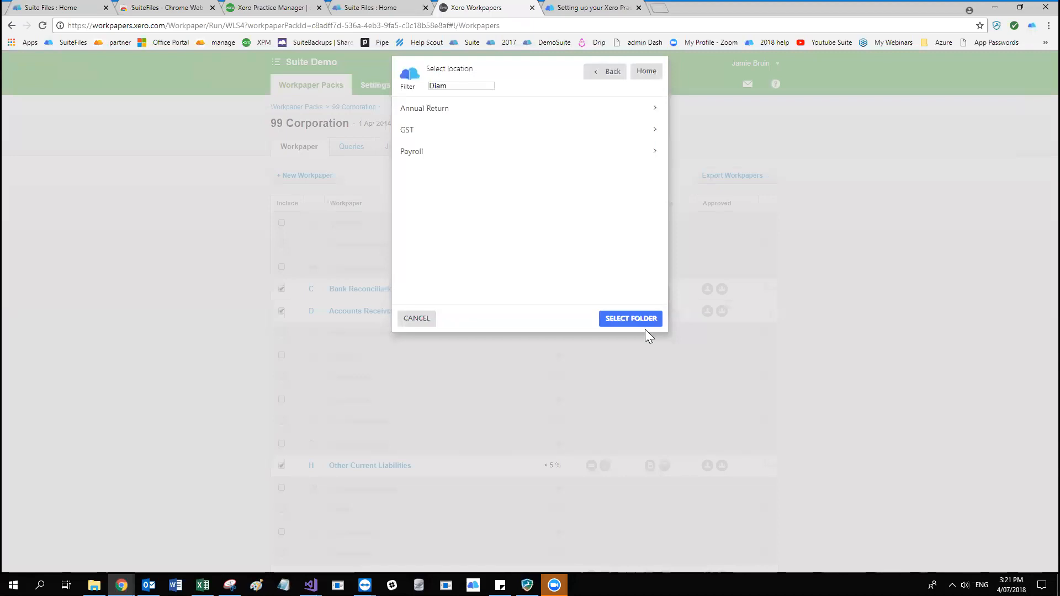
left_click(630, 321)
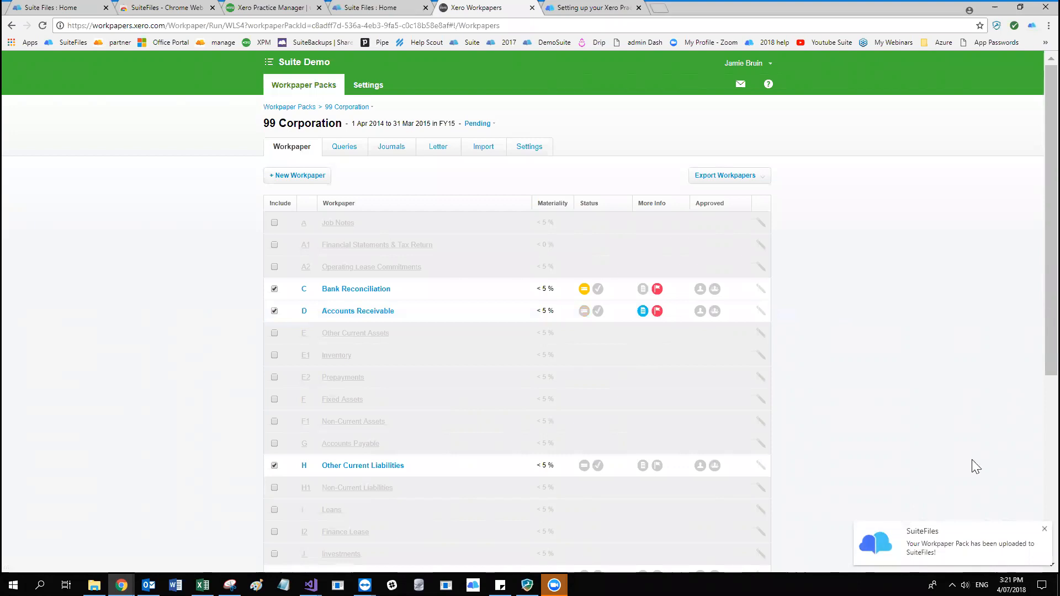
In SuiteFiles, go to the Diamond Accounting 2018 folder and view the contents of the exported 99 Corporation workpapers ZIP.
left_click(396, 8)
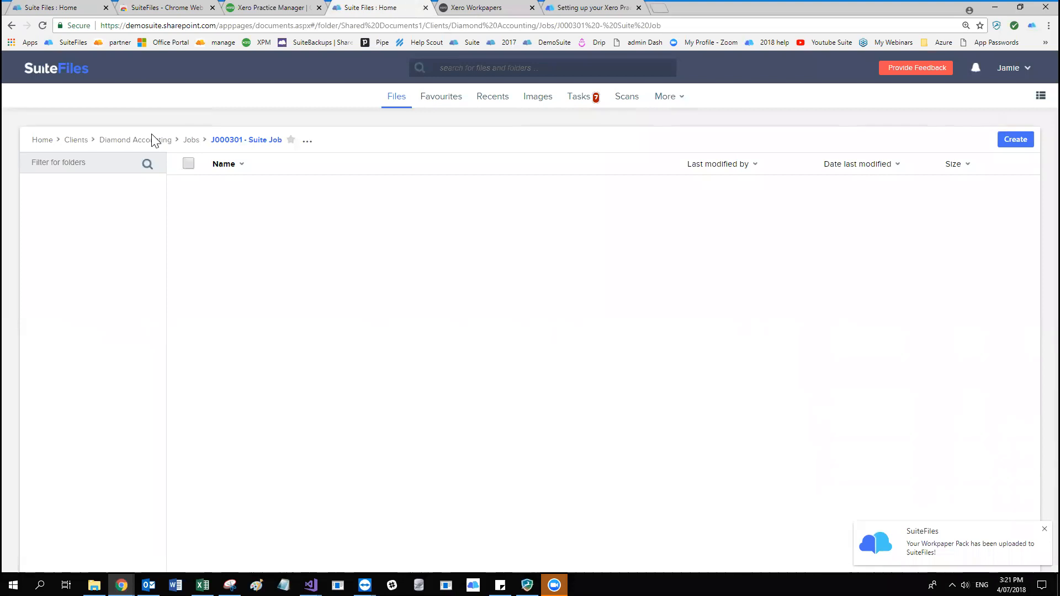
left_click(129, 141)
left_click(76, 190)
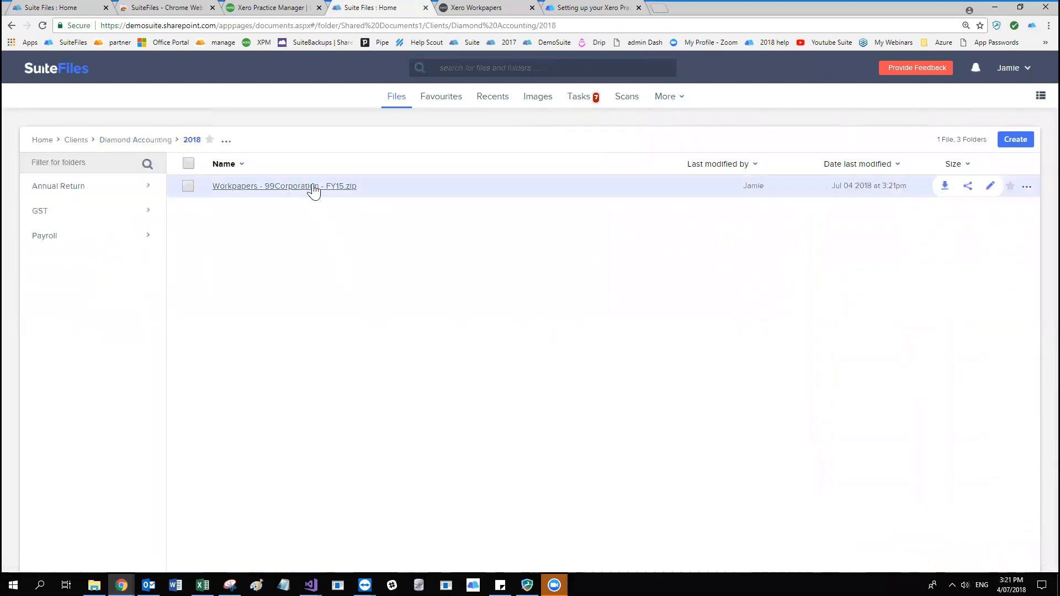
left_click(299, 189)
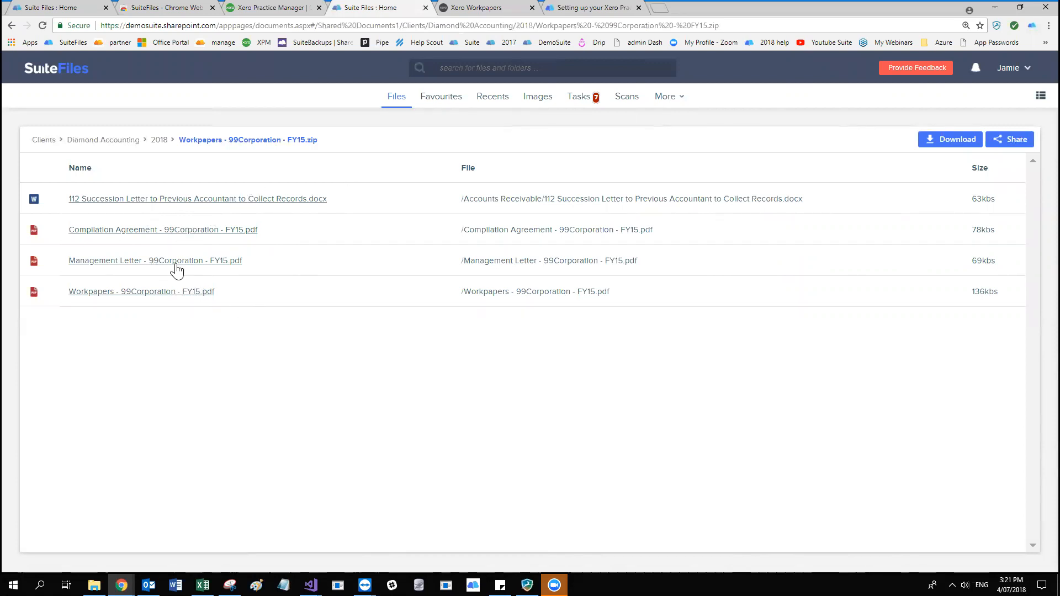
Return to the 2018 folder, switch to Xero Workpapers, and start a PDF export of the 99 Corporation workpapers to SuiteFiles.
left_click(165, 145)
left_click(476, 7)
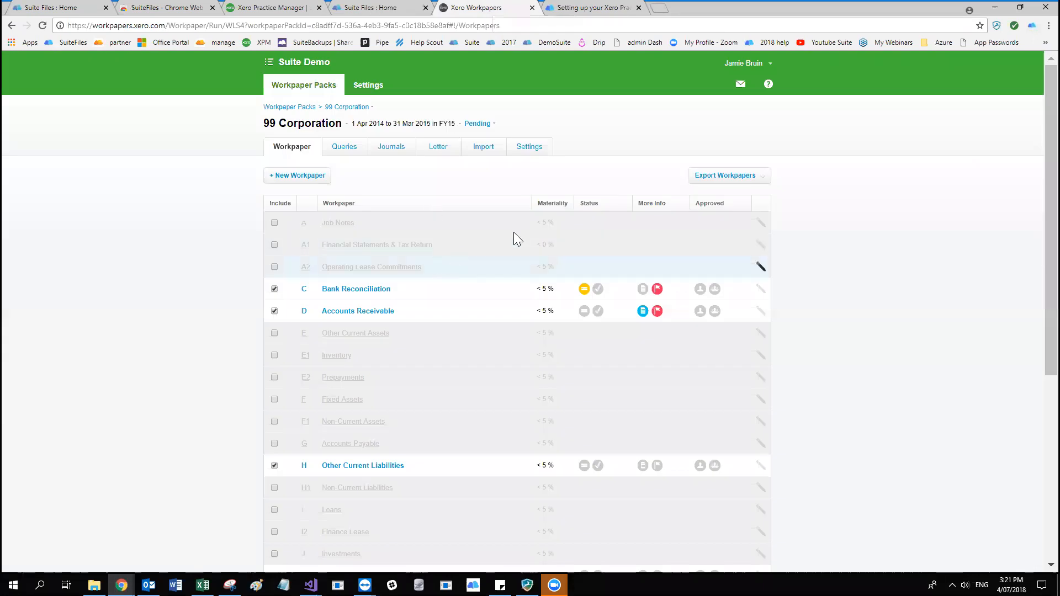
left_click(760, 179)
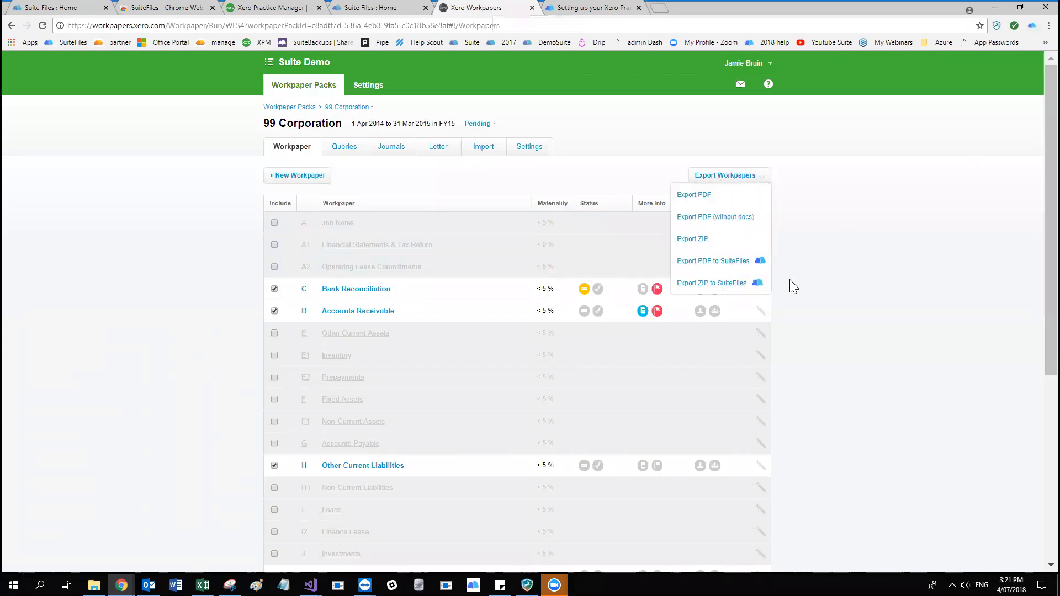
left_click(748, 265)
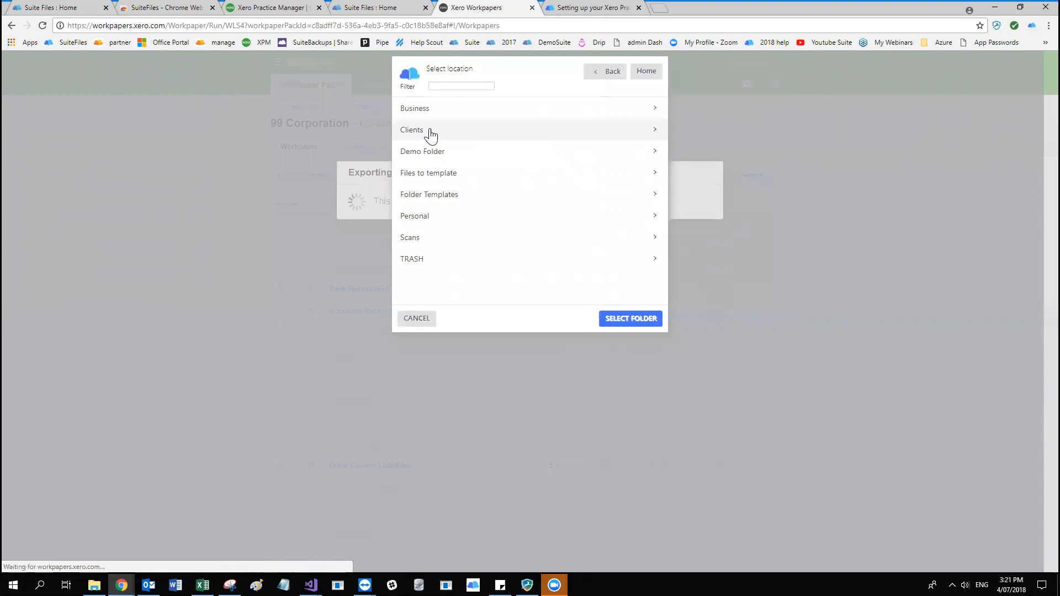
Filter the client folders by "Diam" and save the PDF export to the Clients/Diamond Accounting/2018 folder.
left_click(430, 131)
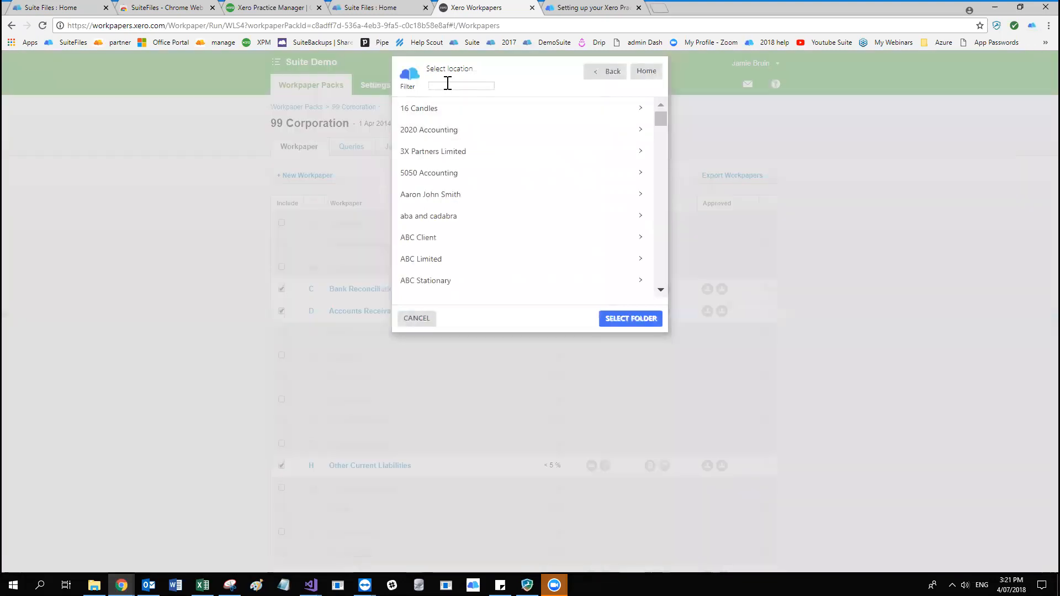
left_click(448, 86)
type("Diam")
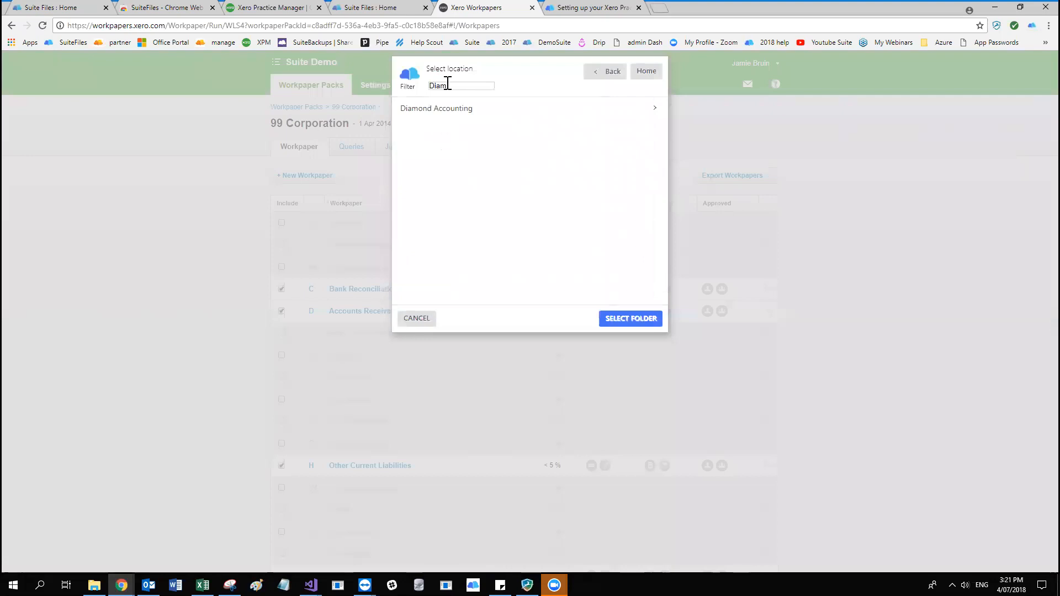
left_click(445, 109)
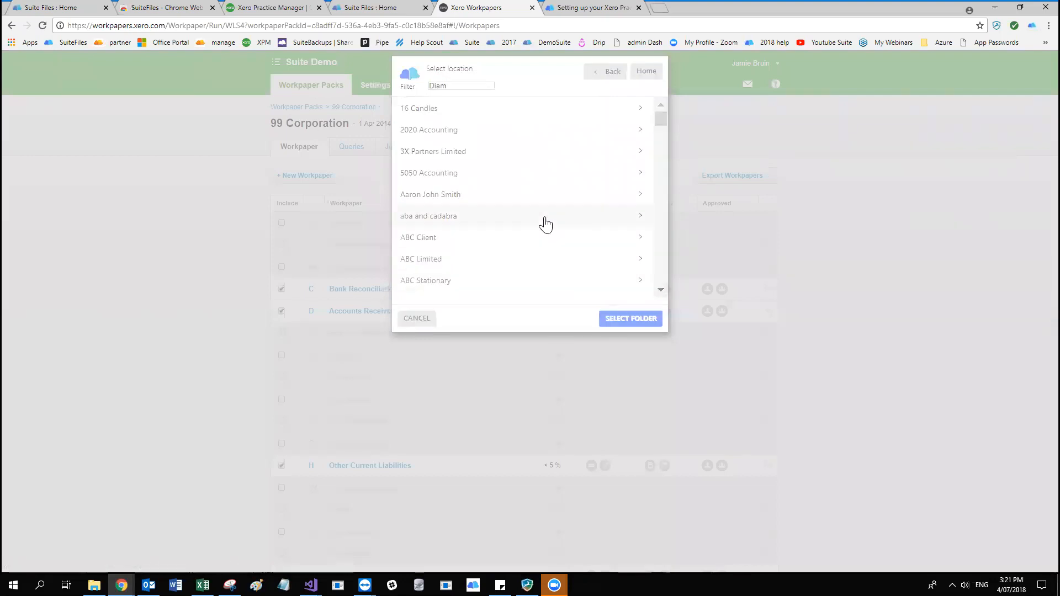
left_click(414, 111)
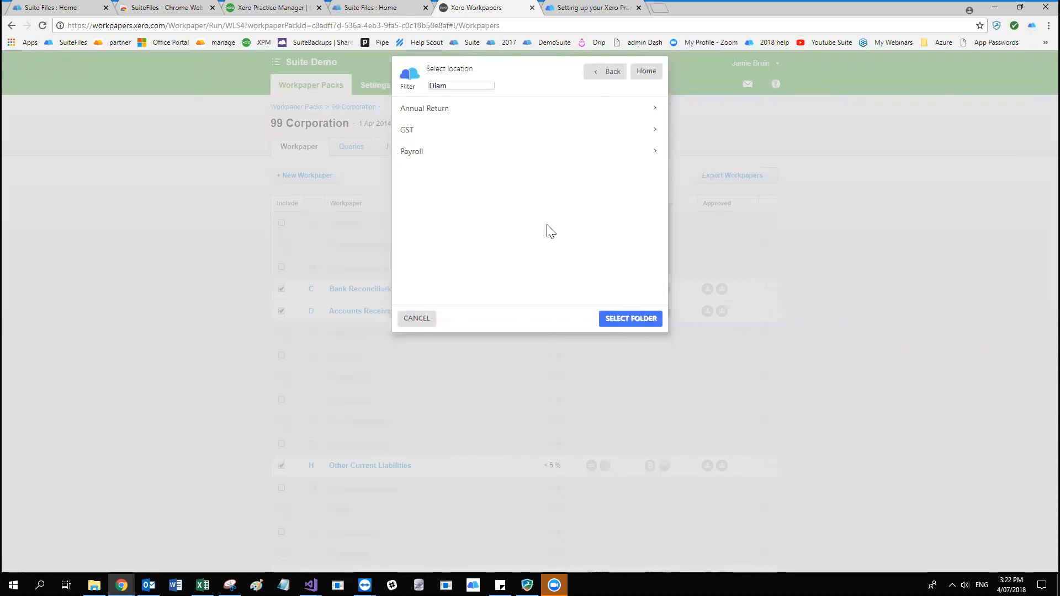
left_click(628, 319)
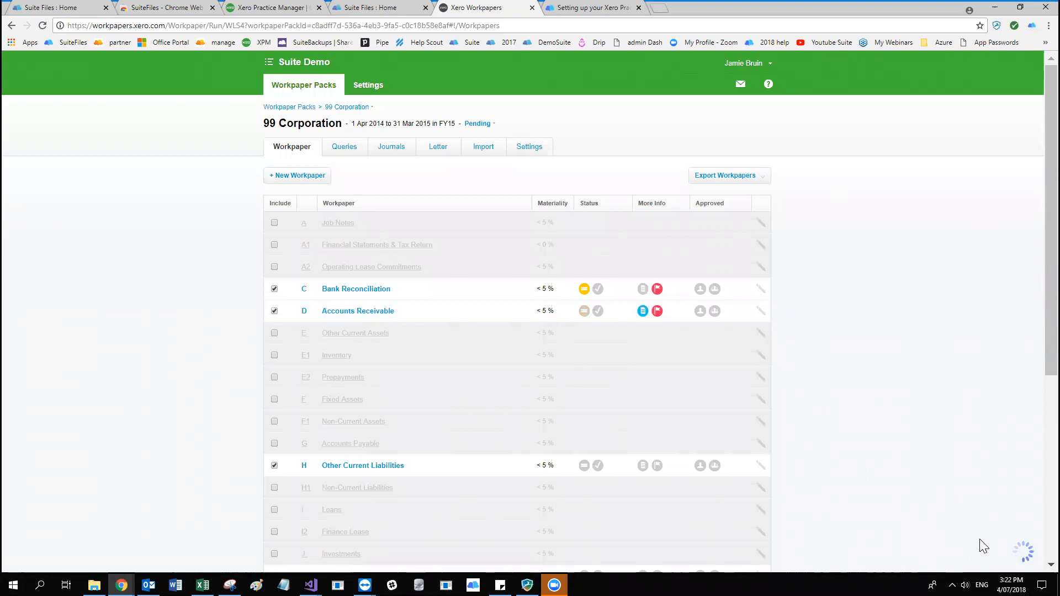
Switch to SuiteFiles, refresh the Diamond Accounting 2018 folder, and view the exported 99 Corporation workpapers PDF before returning to the folder.
left_click(400, 8)
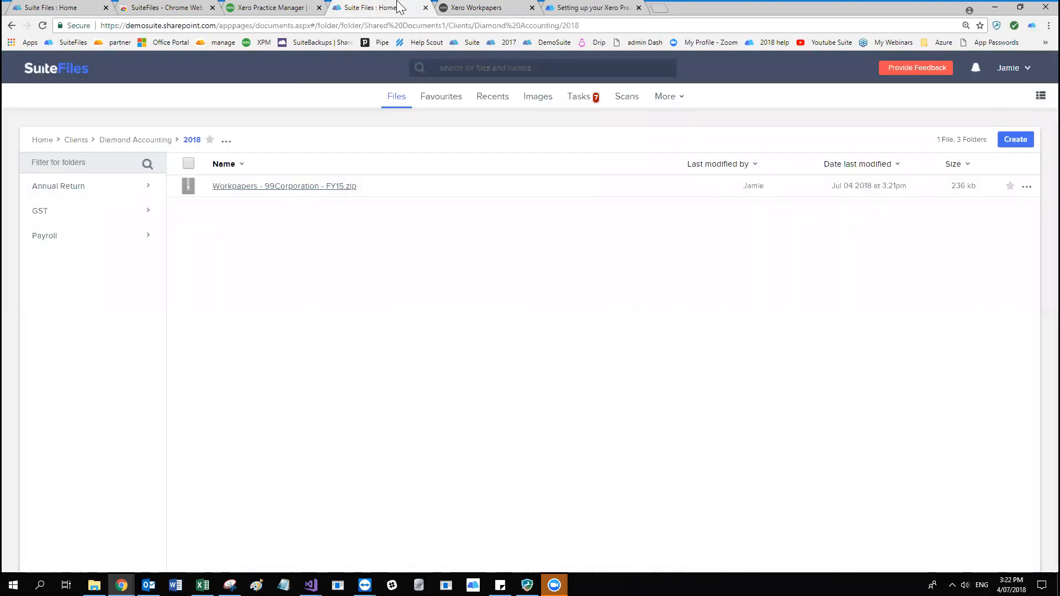
left_click(191, 141)
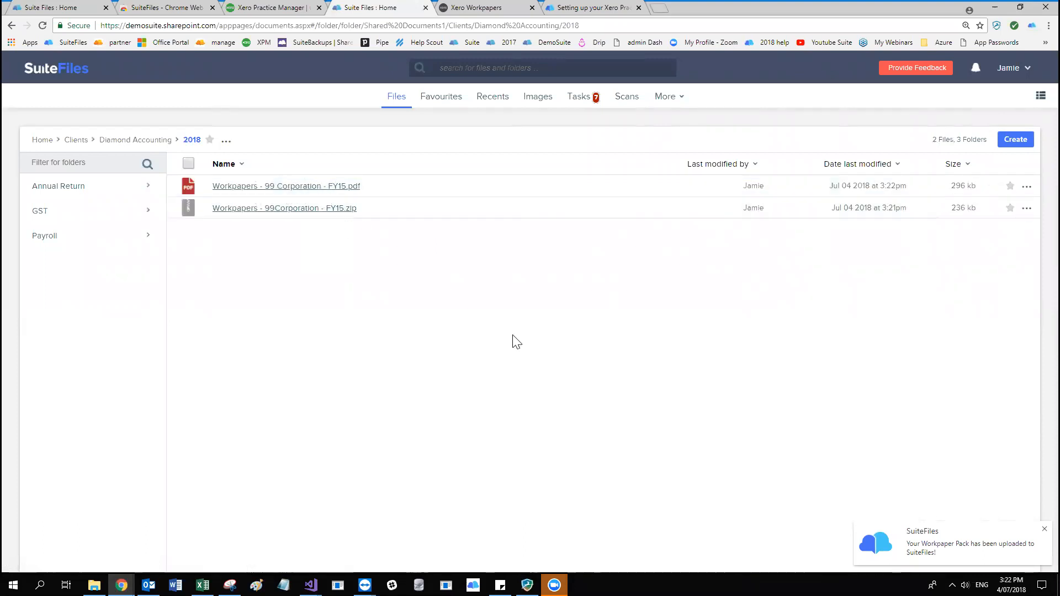
left_click(253, 187)
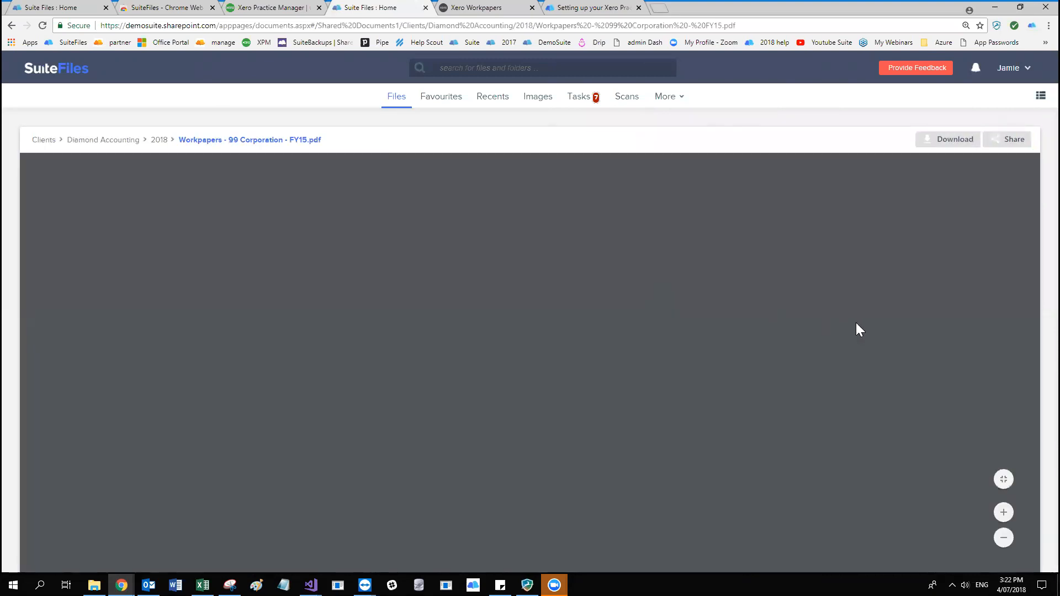
left_click_drag(1031, 174, 1025, 138)
left_click(159, 141)
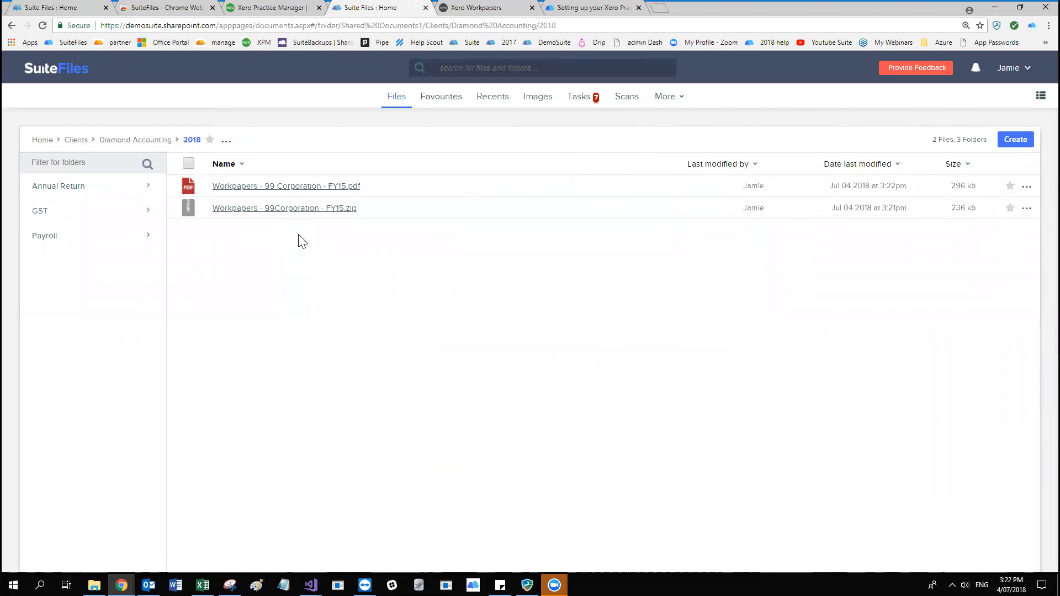
Switch to Xero Practice Manager and generate the Job Report for 06-Jun-2018 to 04-Jul-2018 with all job states included.
left_click(521, 8)
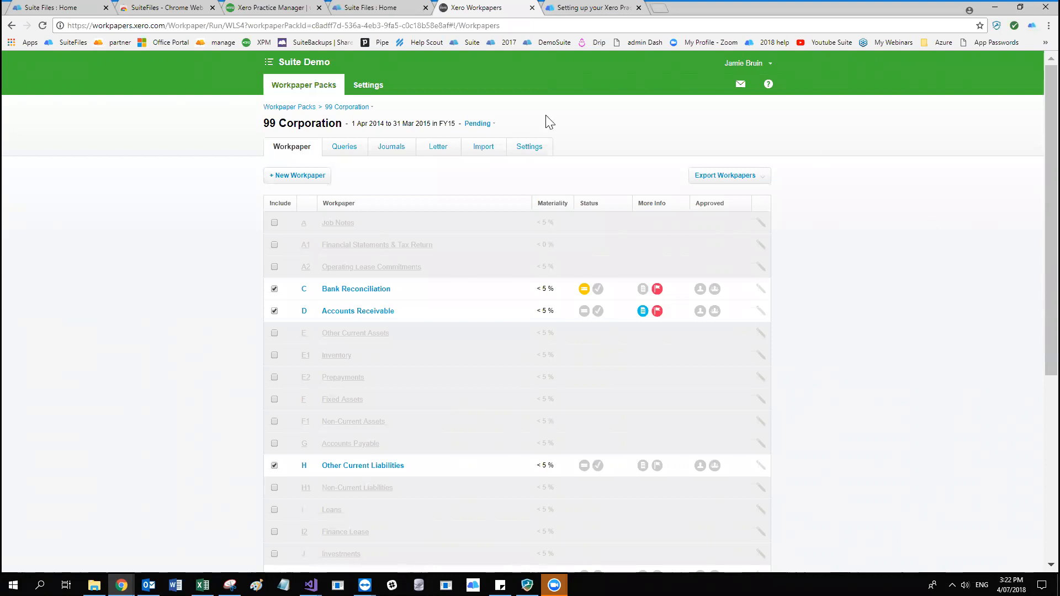
left_click(349, 6)
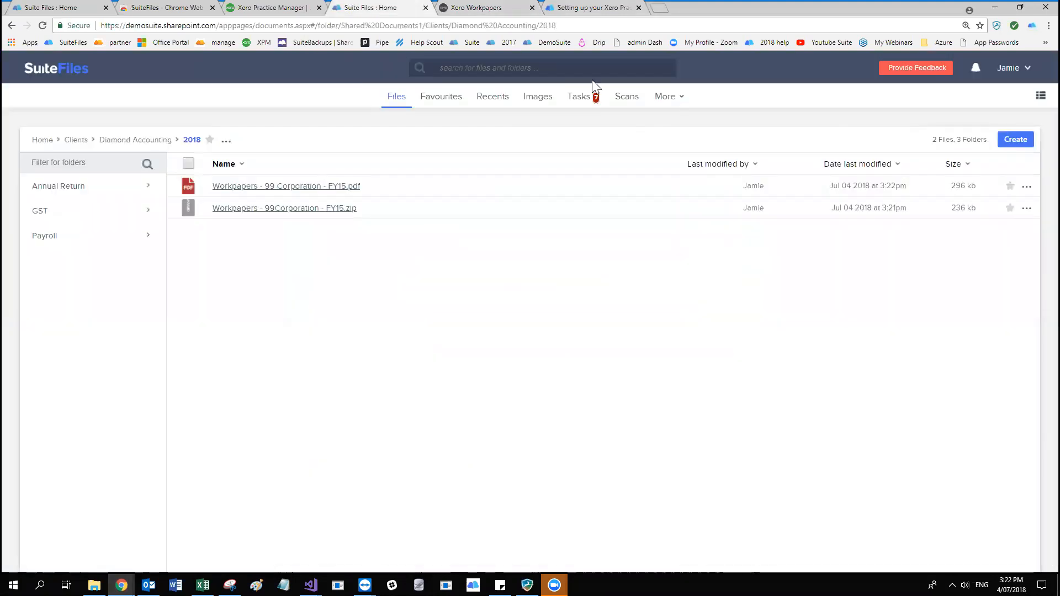
left_click(302, 8)
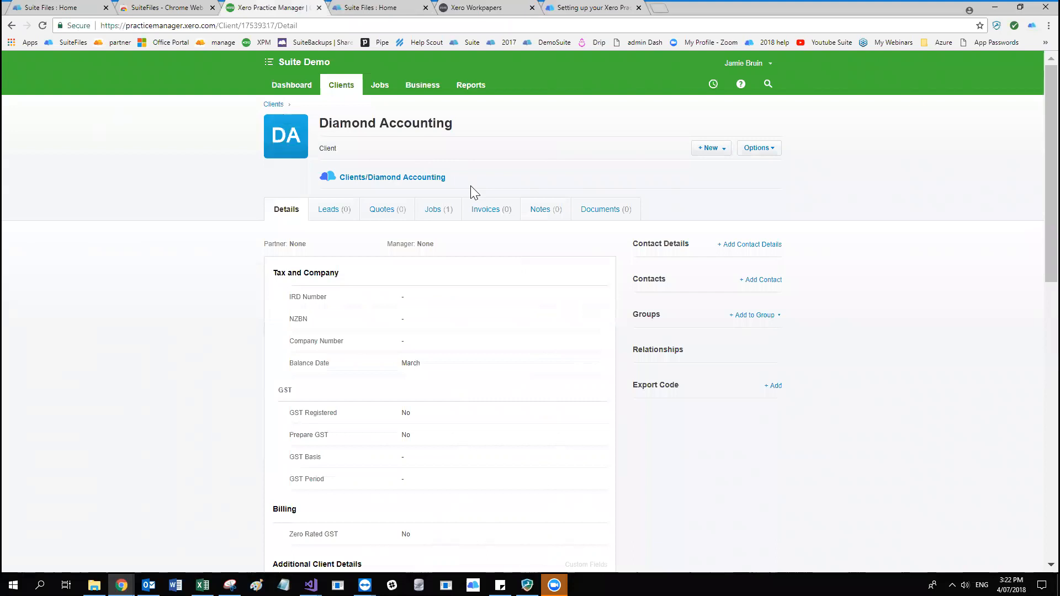
left_click(473, 90)
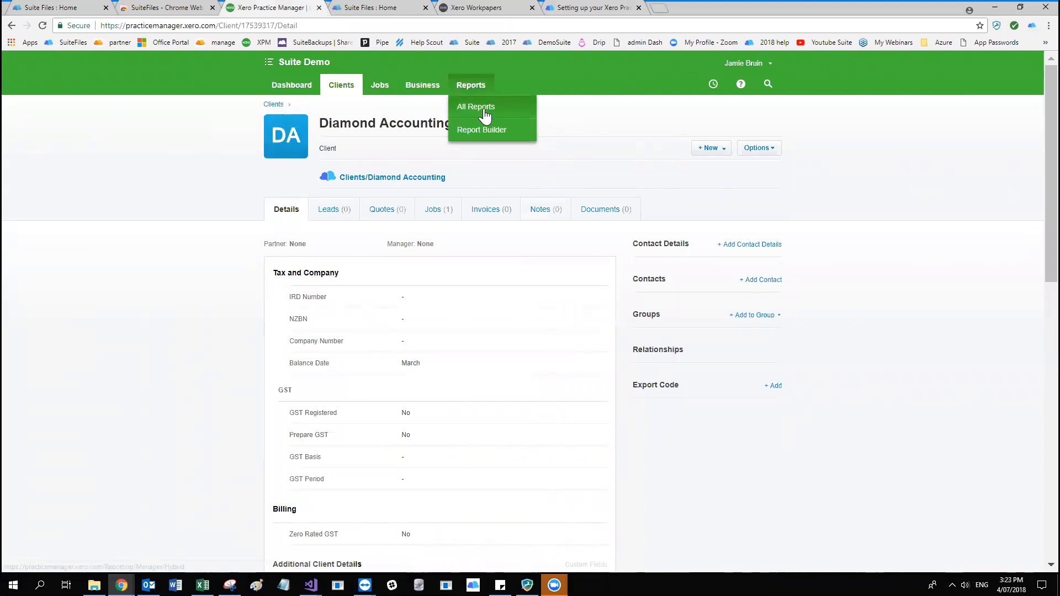
left_click(484, 109)
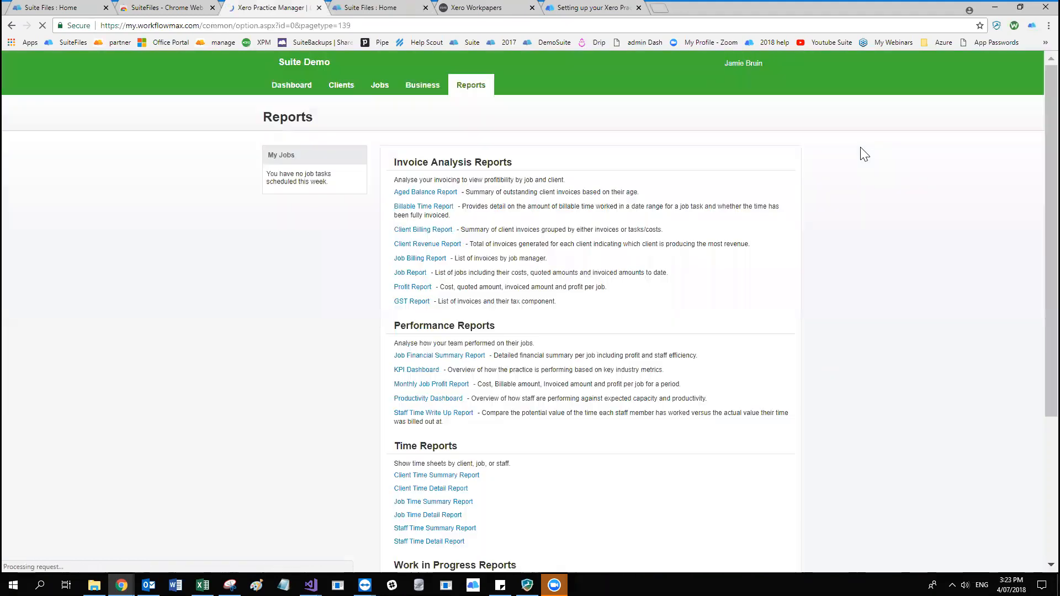
left_click(410, 273)
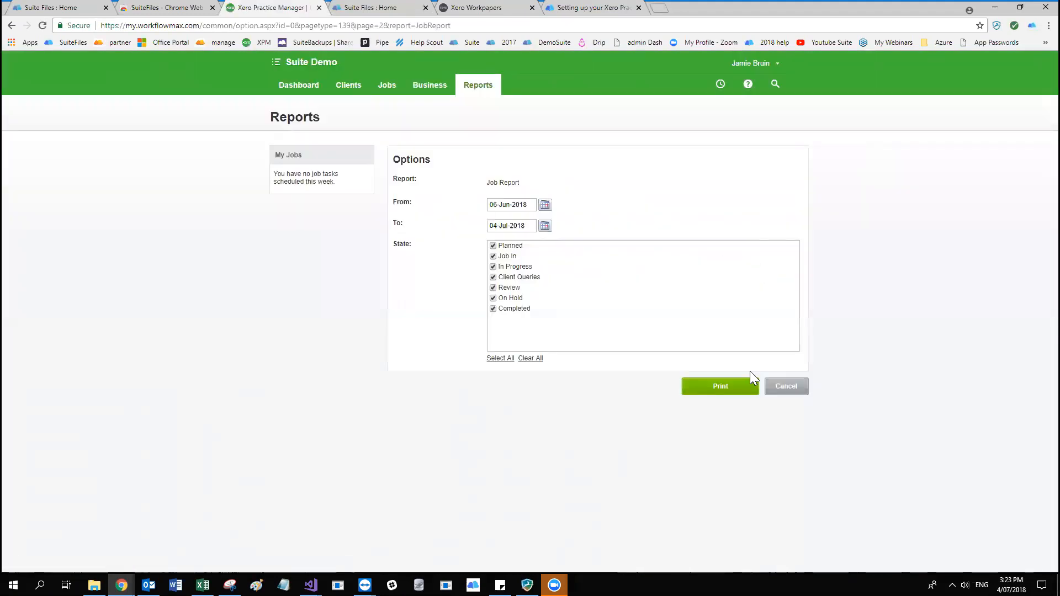
left_click(699, 390)
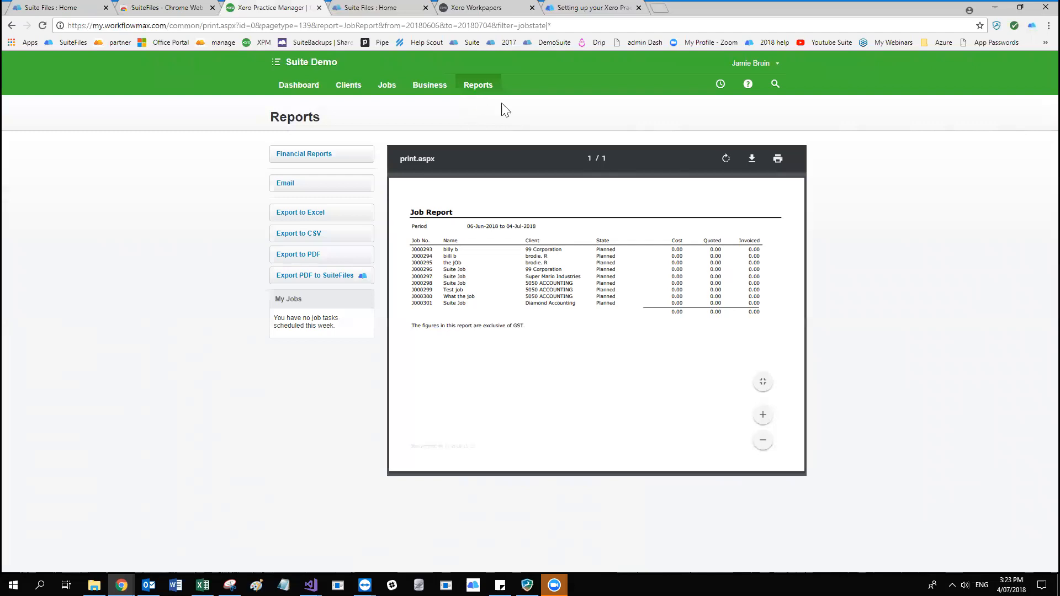
Export the Job Report PDF to Clients/Diamond Accounting/2018, filtering the clients by "dia", and check that folder in SuiteFiles.
left_click(324, 279)
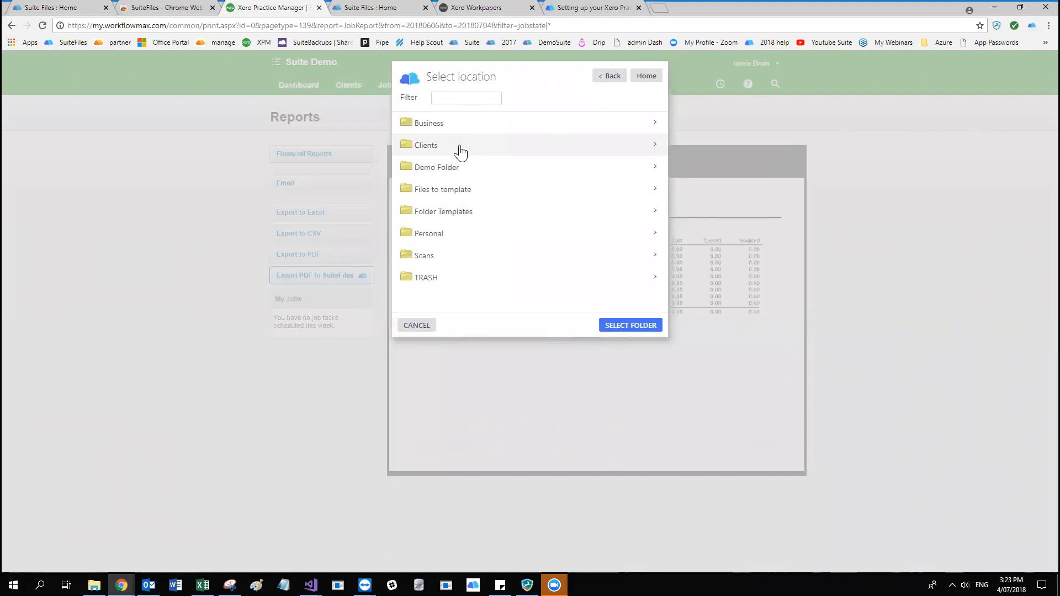
left_click(565, 149)
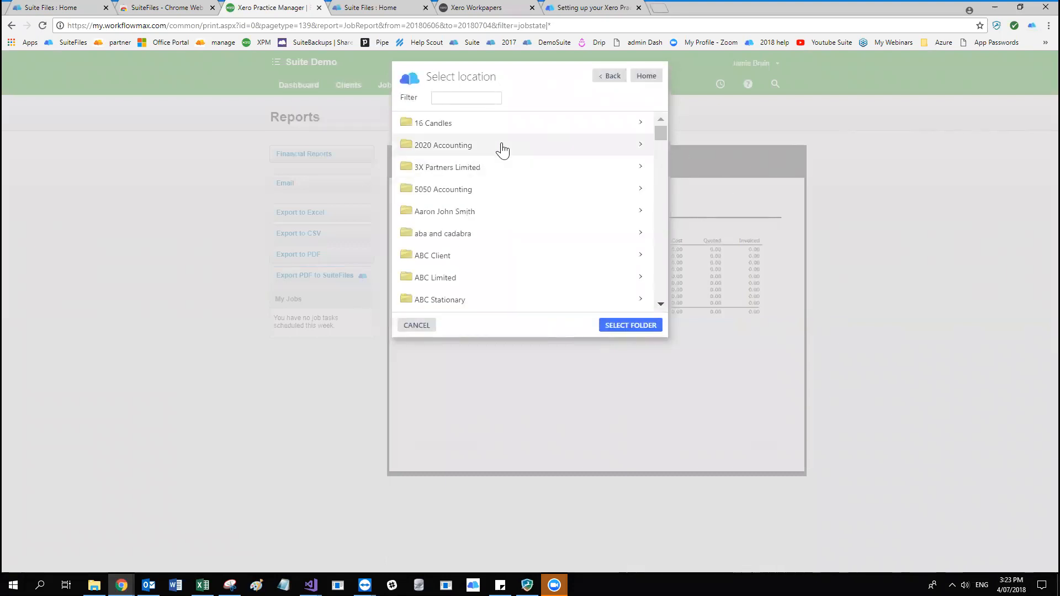
left_click(469, 97)
type("dia")
left_click(458, 123)
left_click(428, 128)
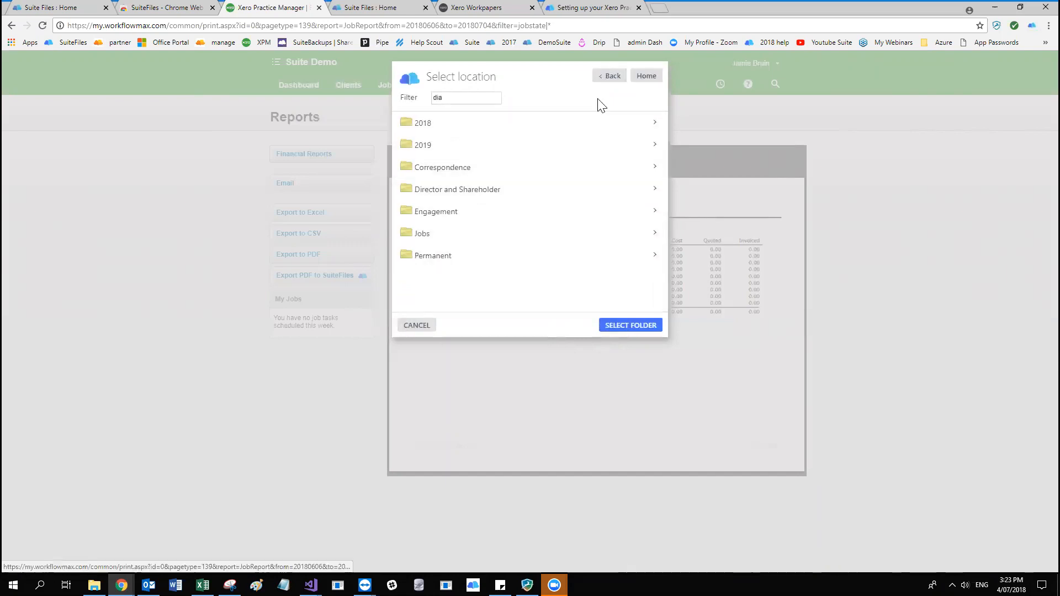
left_click(631, 326)
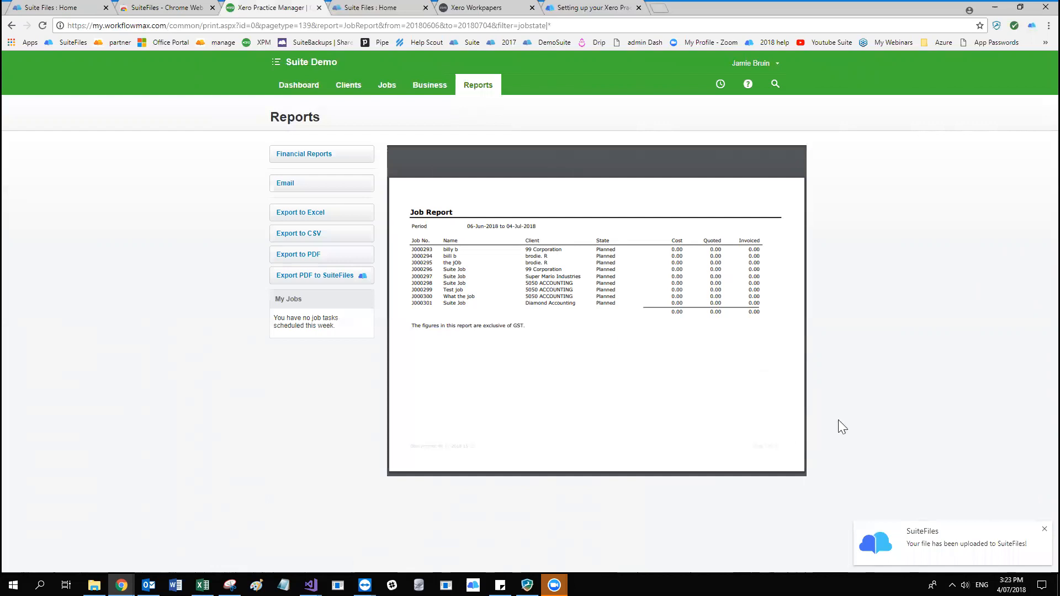
left_click(370, 7)
left_click(192, 139)
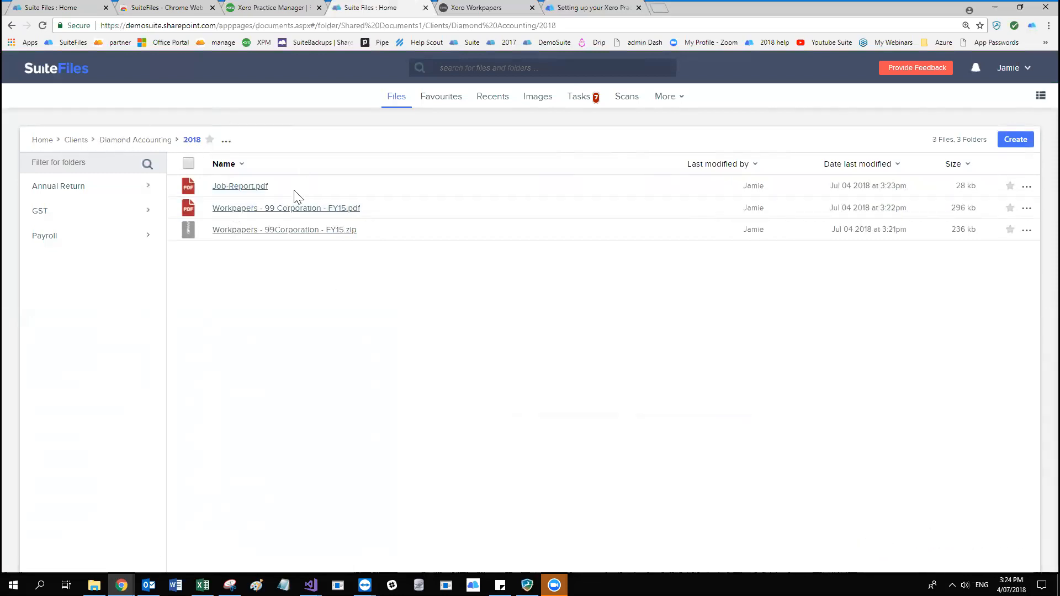
Switch back to Xero Practice Manager, export the Job Report as a regular PDF download, and open the downloaded file.
left_click(285, 8)
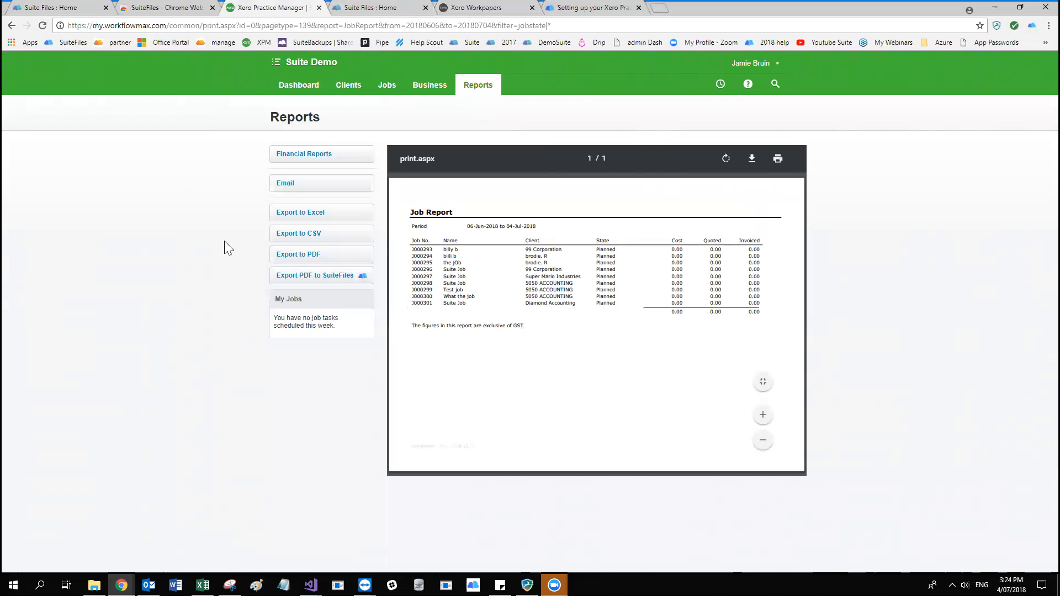
left_click(288, 256)
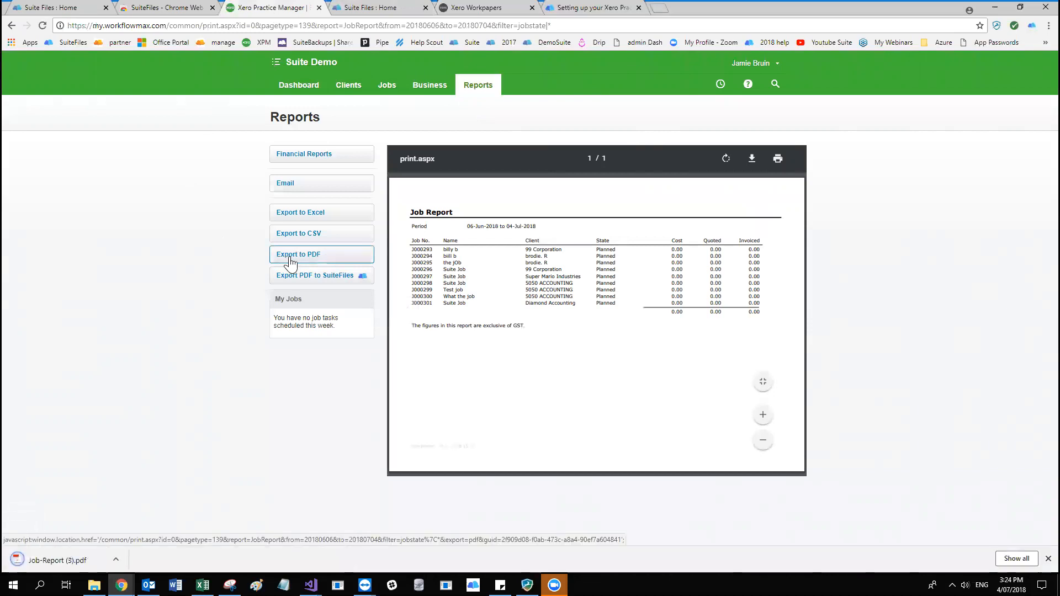
left_click(55, 561)
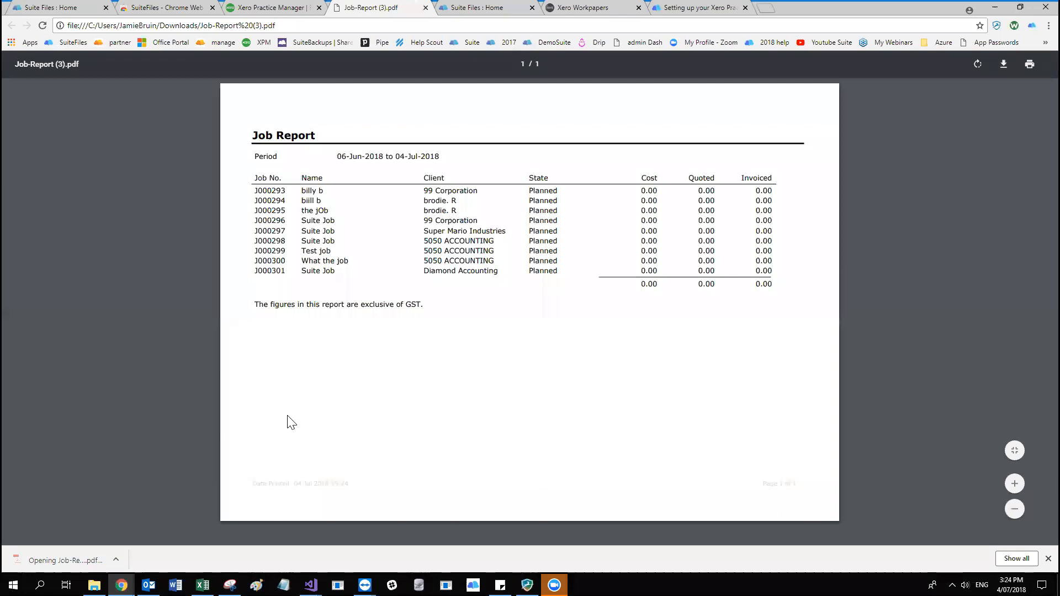
Return to the Job Report in Practice Manager and print it with Suite Print as the destination.
left_click(258, 7)
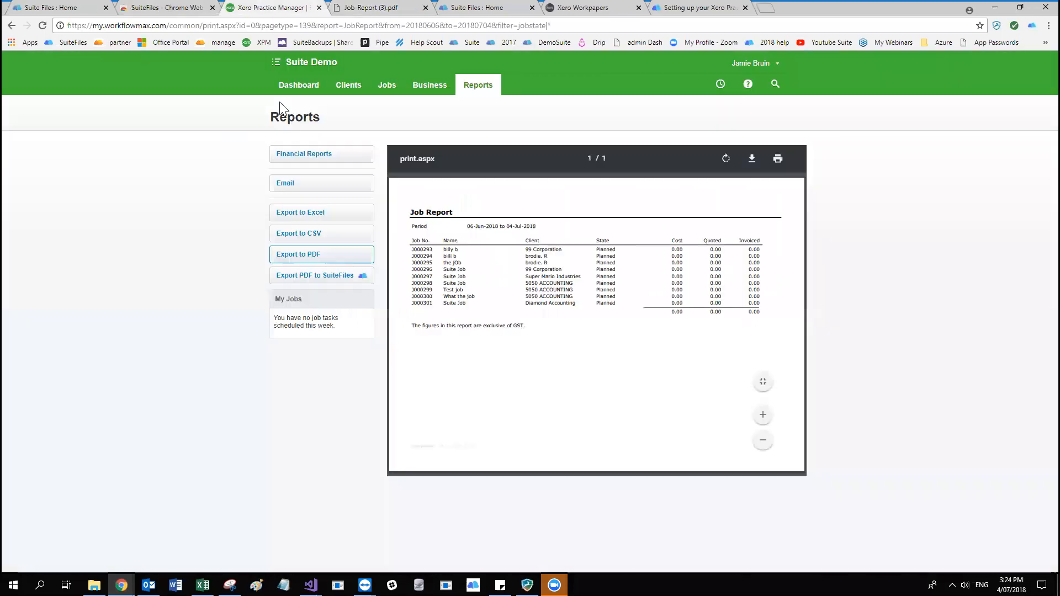
left_click(778, 160)
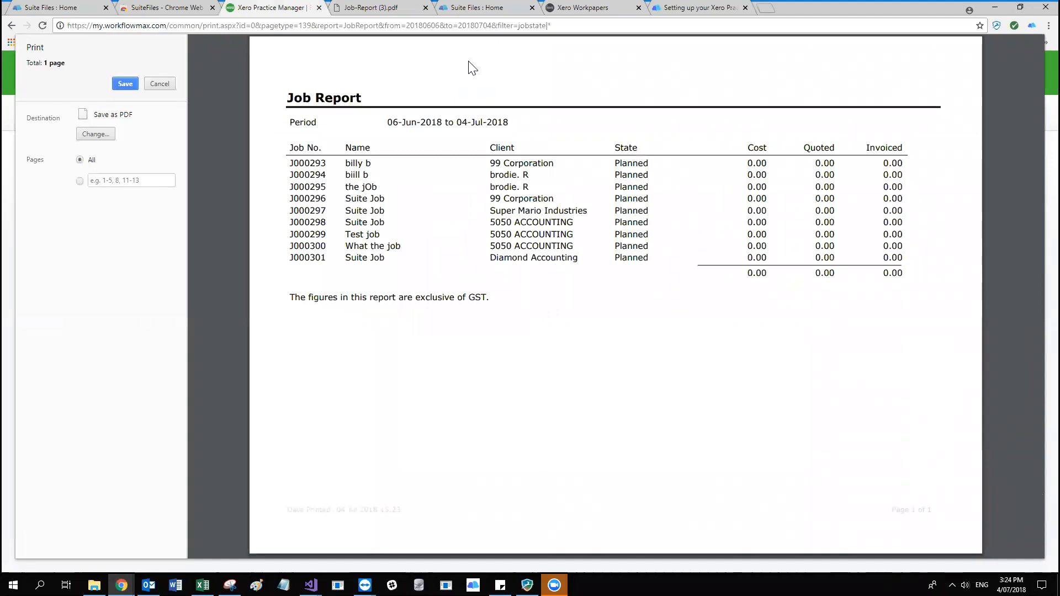
left_click(100, 137)
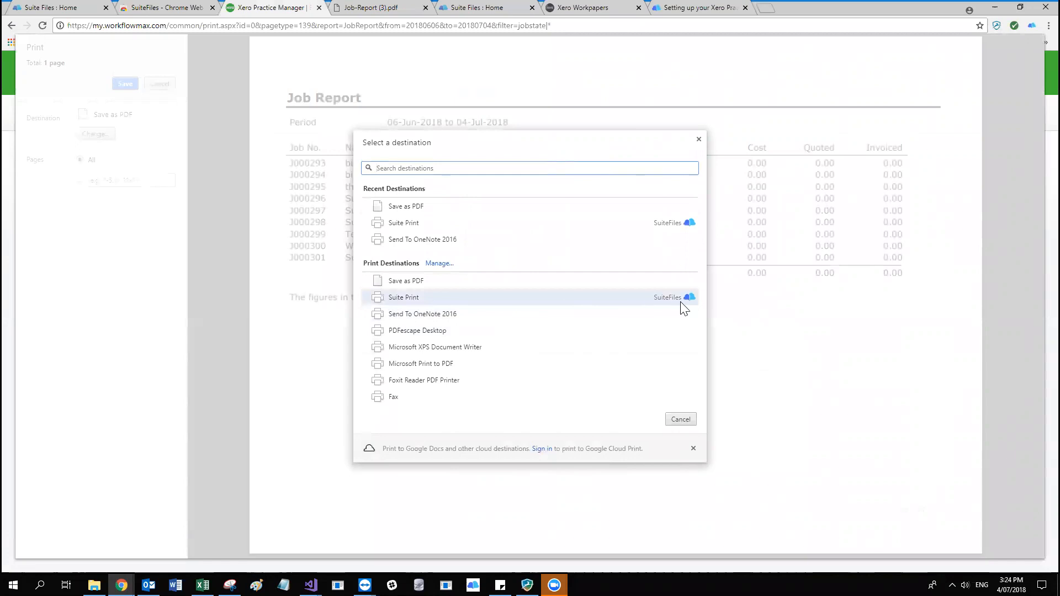
left_click(487, 302)
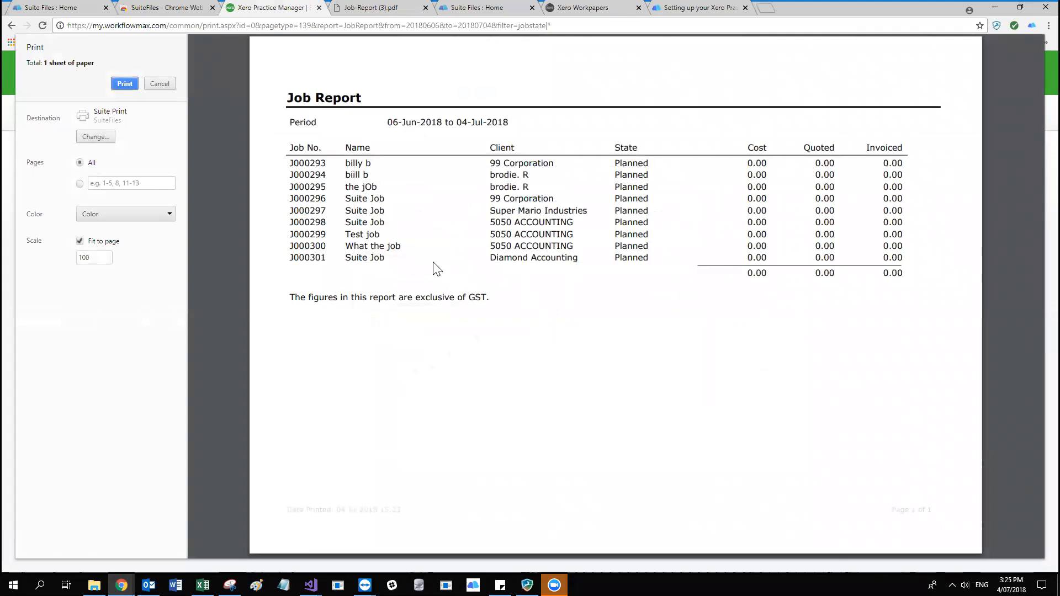
left_click(123, 84)
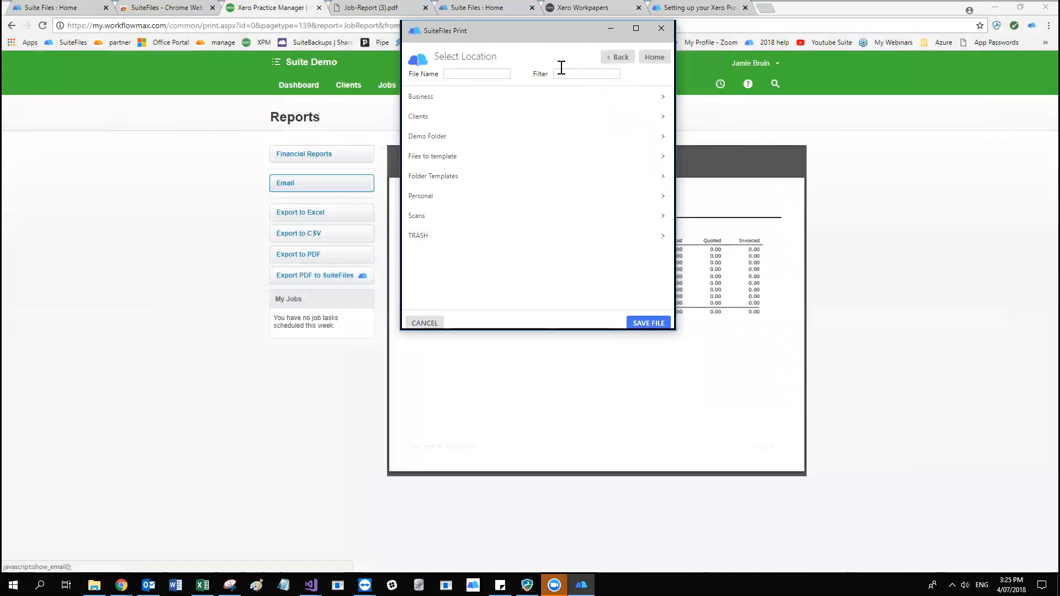
Choose the Clients/Diamond Accounting/2018 folder as the location for the printed report, filtering the clients by "dia".
left_click_drag(510, 28, 447, 61)
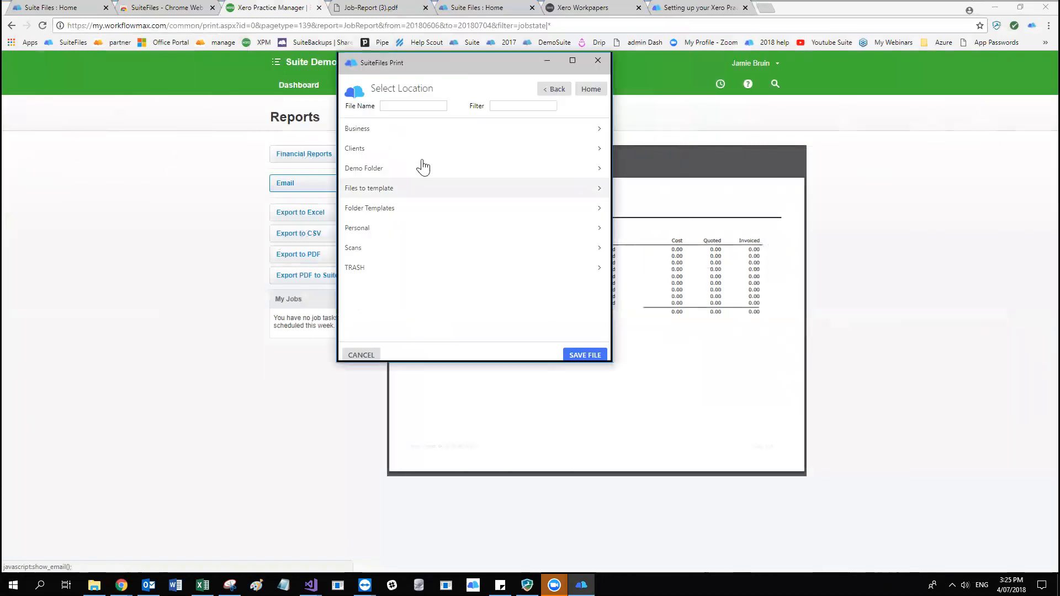
left_click(383, 152)
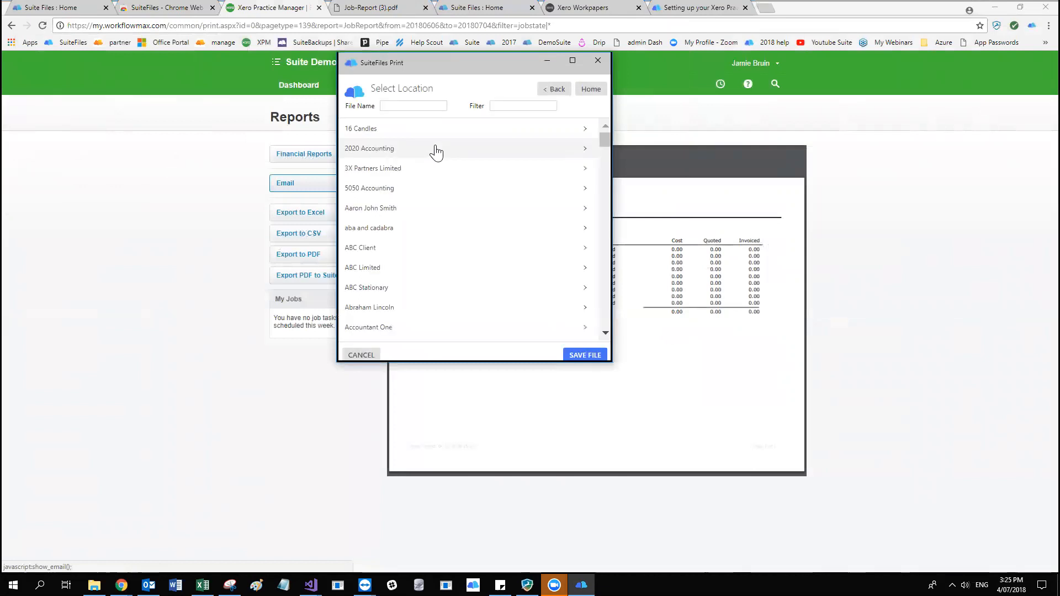
left_click(418, 107)
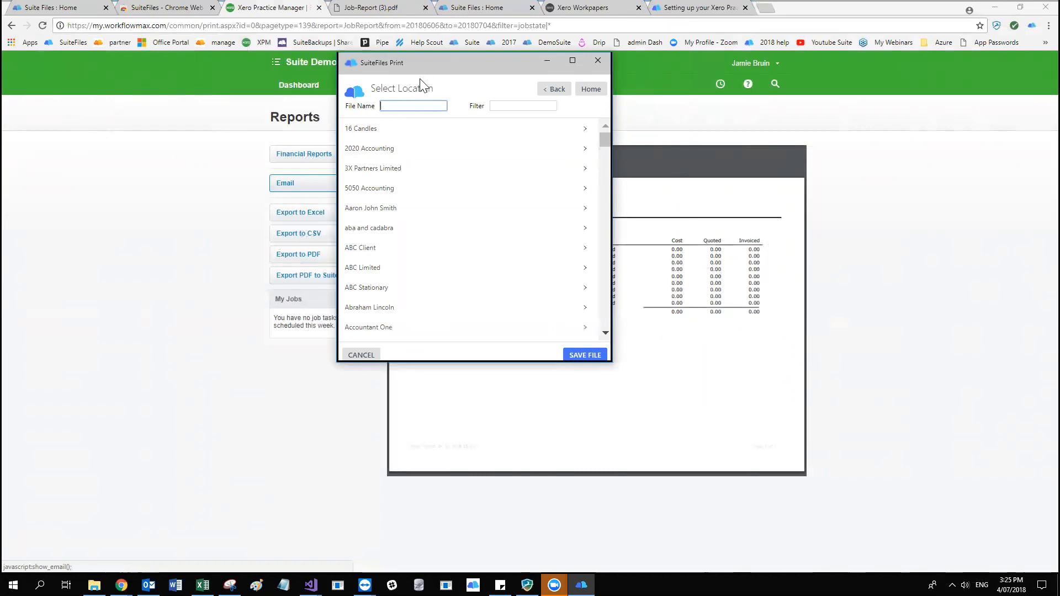
left_click_drag(421, 66, 420, 90)
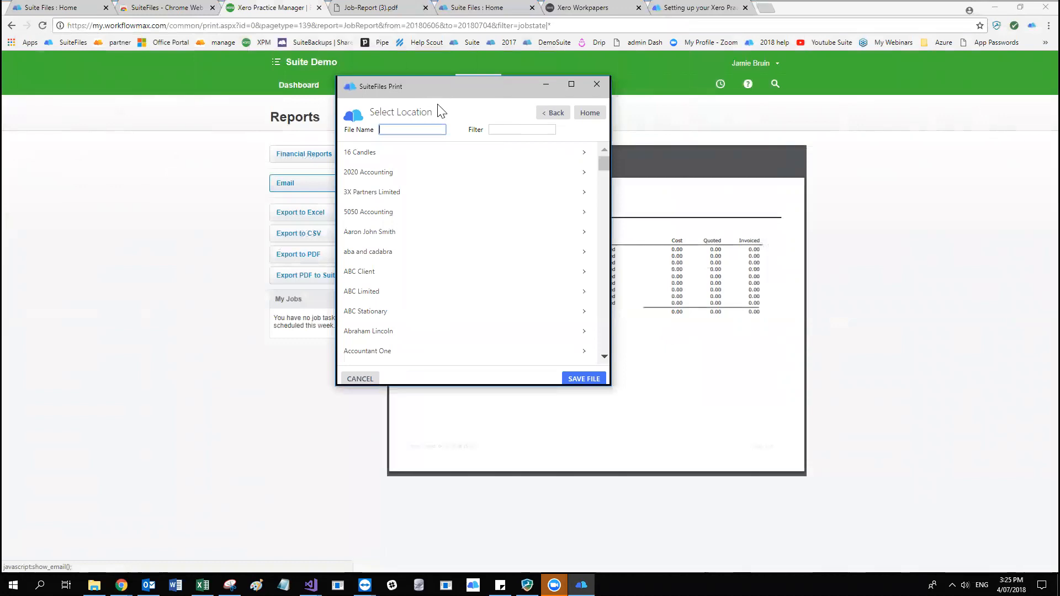
left_click(422, 132)
left_click(518, 128)
type("dia")
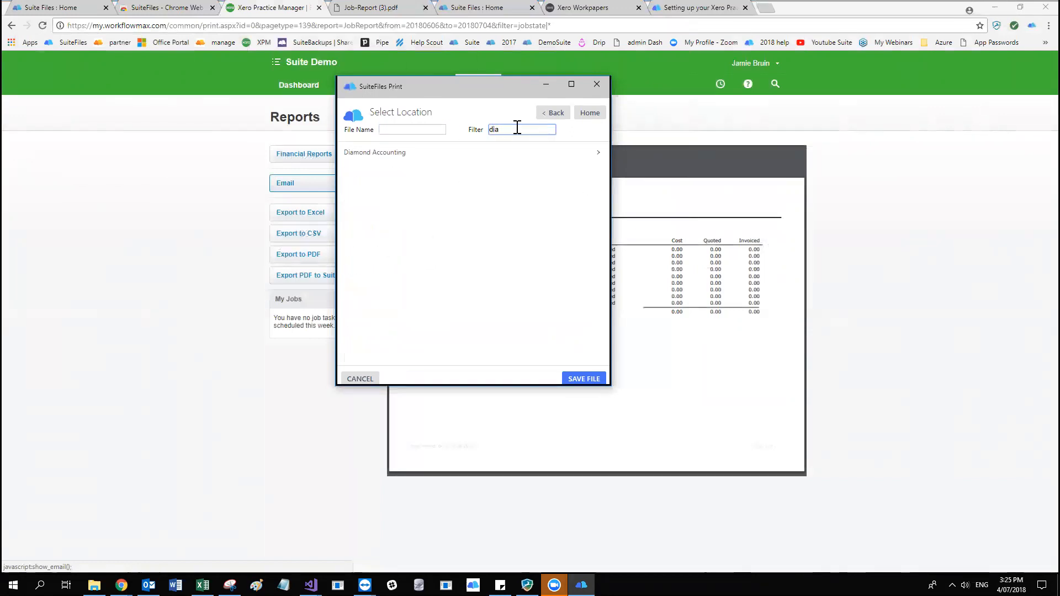
left_click(404, 157)
left_click(501, 252)
left_click_drag(468, 93, 498, 103)
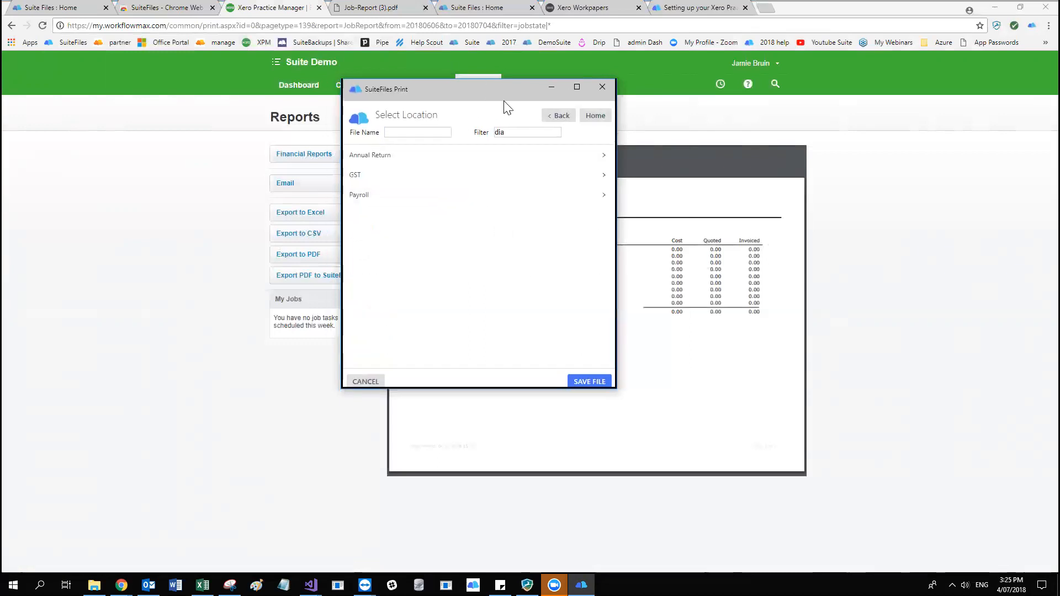
Name the printed file "Job Report 2018" and save it to the chosen SuiteFiles folder.
left_click(452, 142)
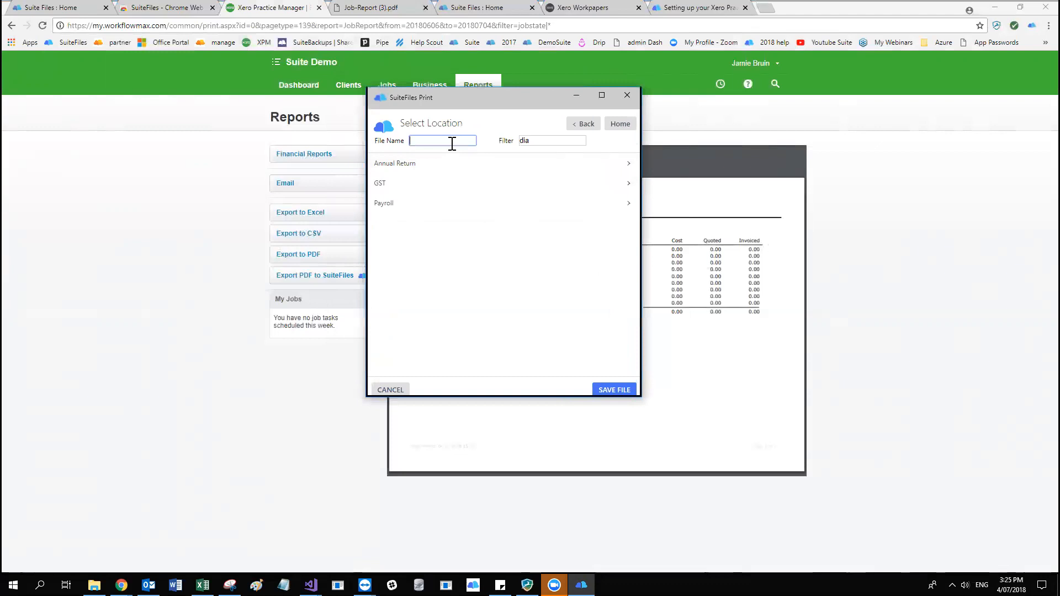
type("Job Report 2018")
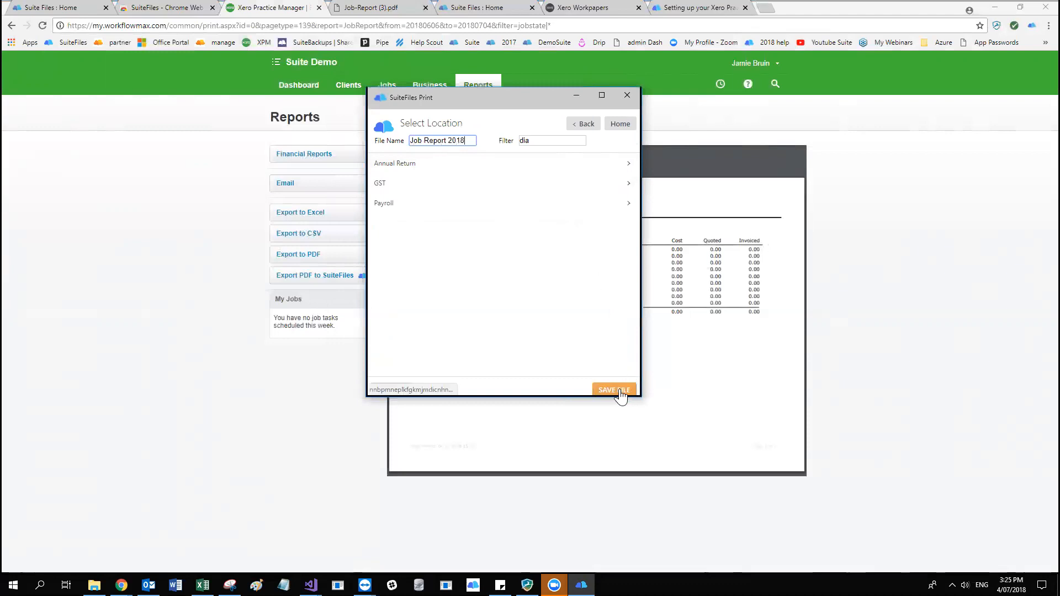
key("ctrl+minus")
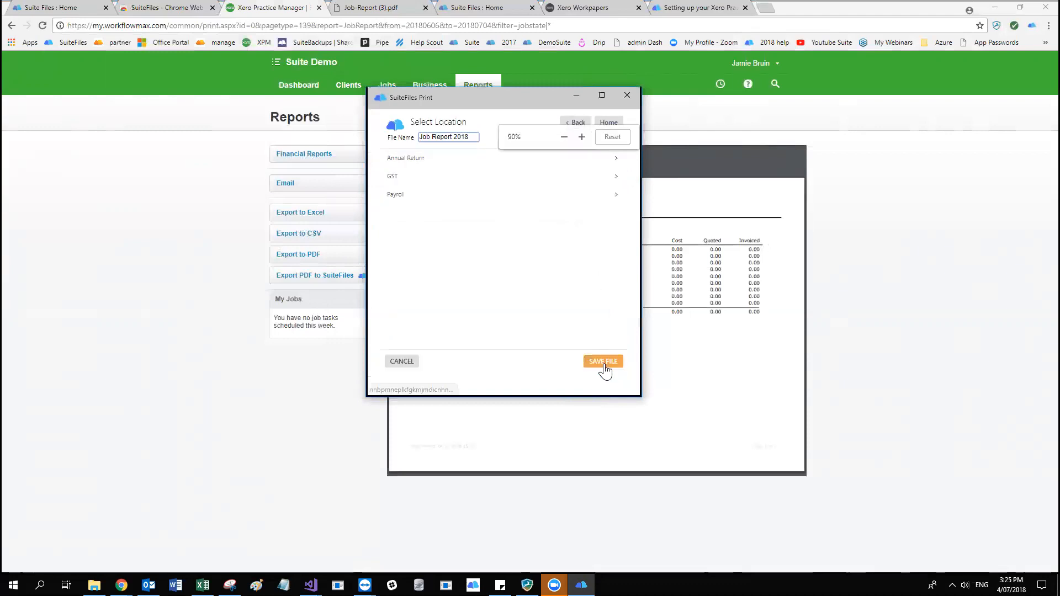
left_click(603, 362)
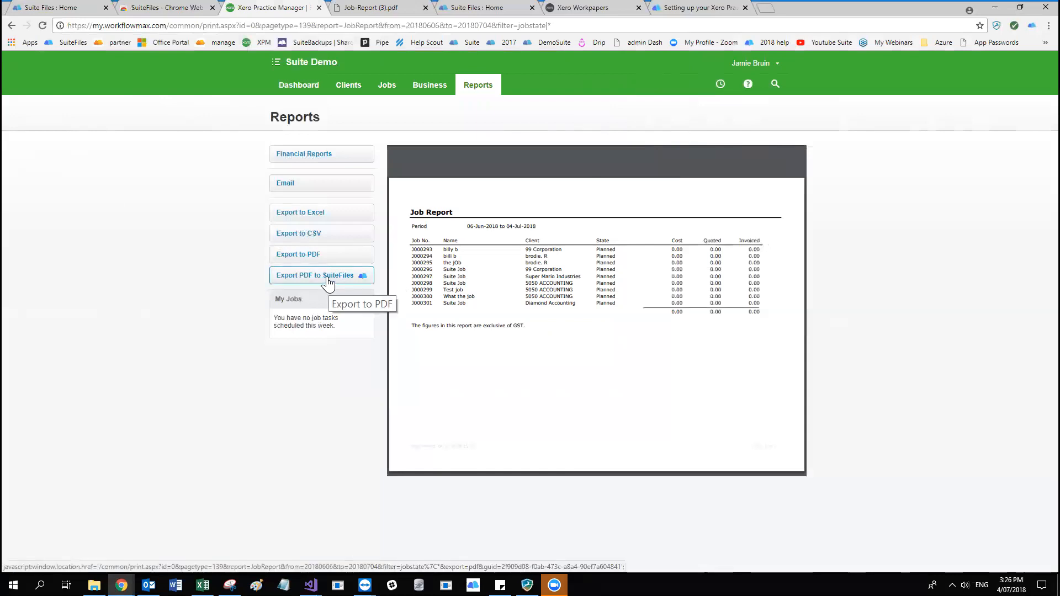
Export the Job Report as a regular PDF again and upload the download to the Diamond Accounting/2018 folder in SuiteFiles.
left_click(319, 255)
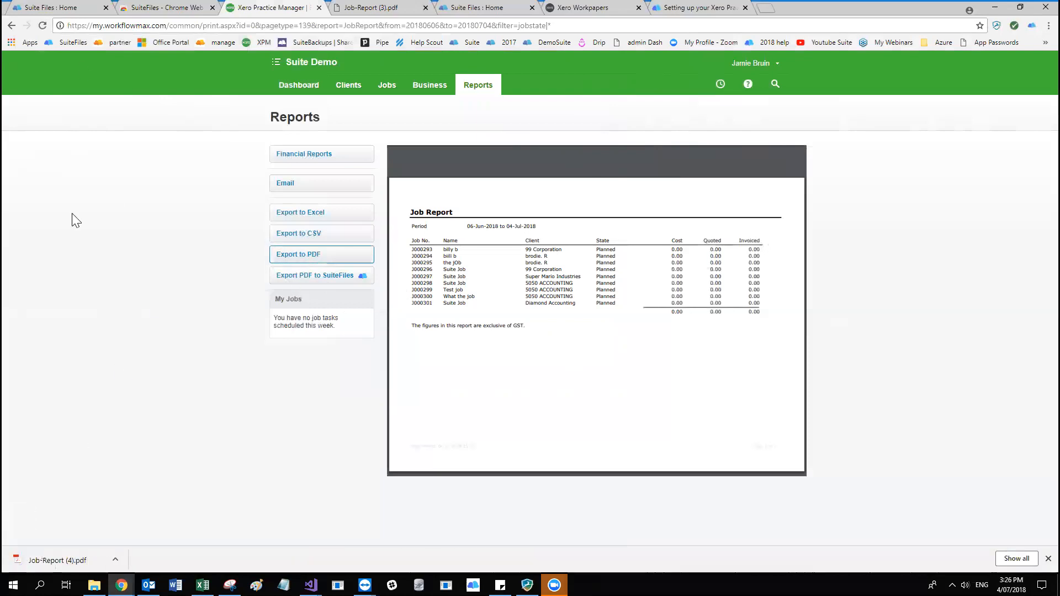
key("ctrl+1")
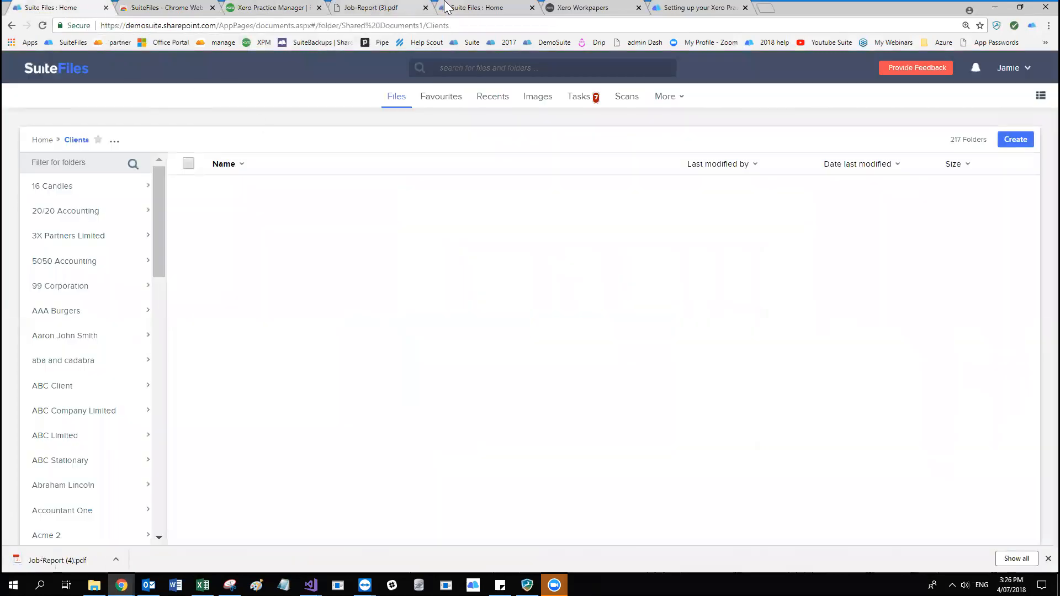
key("ctrl+5")
left_click_drag(55, 562, 325, 344)
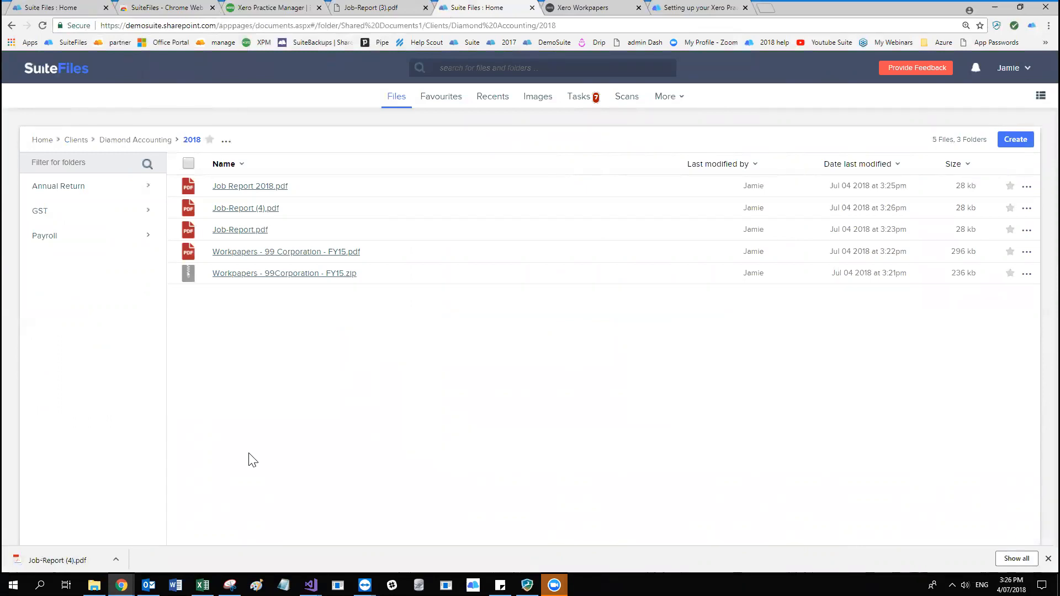
Review the opened Job Report PDF and the SuiteFiles folder, and return to the 99 Corporation workpaper pack in Xero Workpapers.
left_click(387, 8)
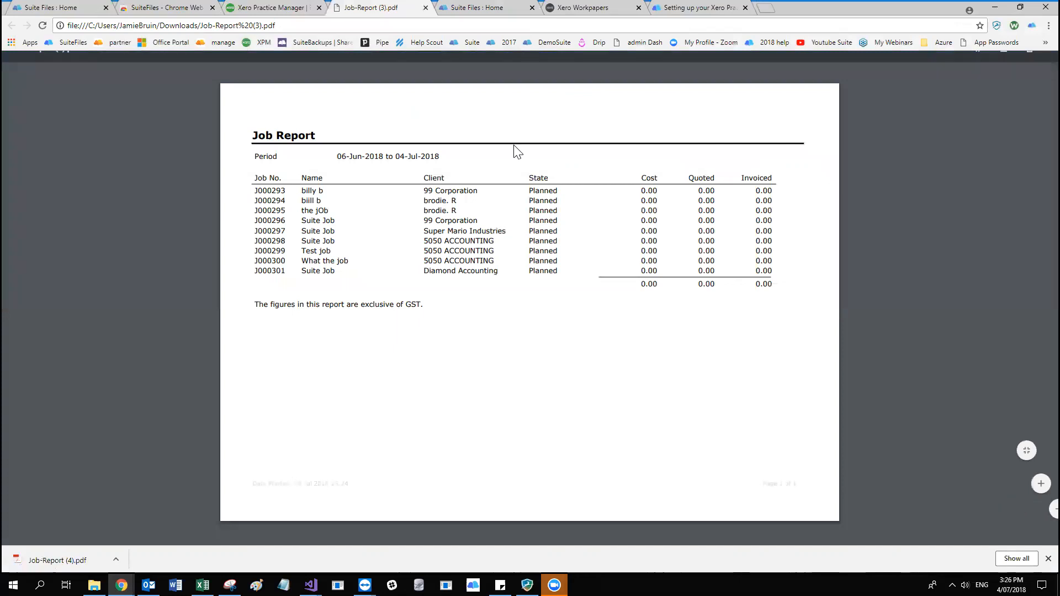
left_click(584, 8)
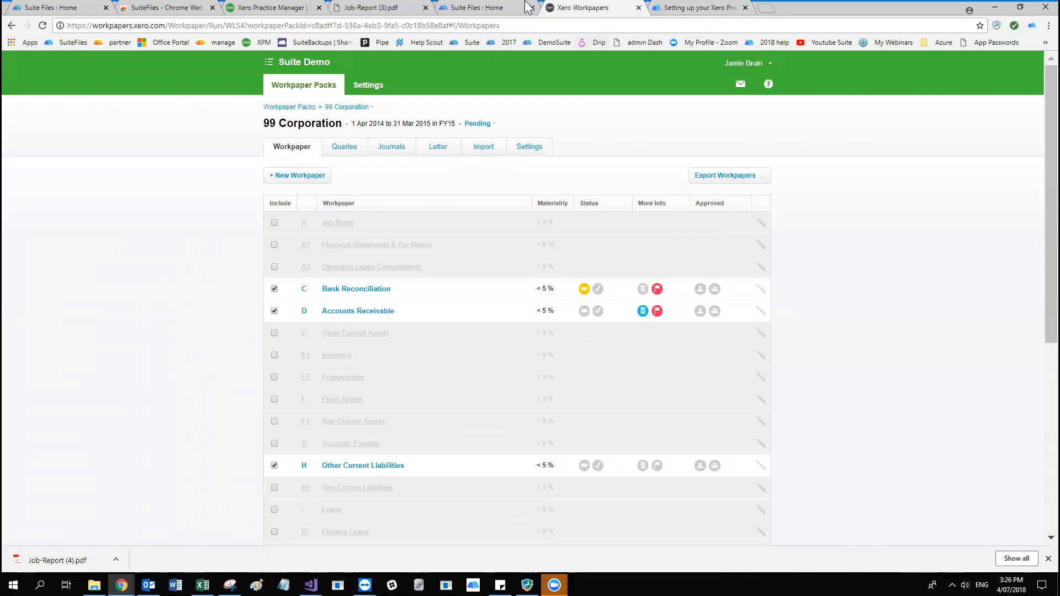
left_click(504, 2)
left_click(571, 2)
left_click(504, 6)
left_click(580, 7)
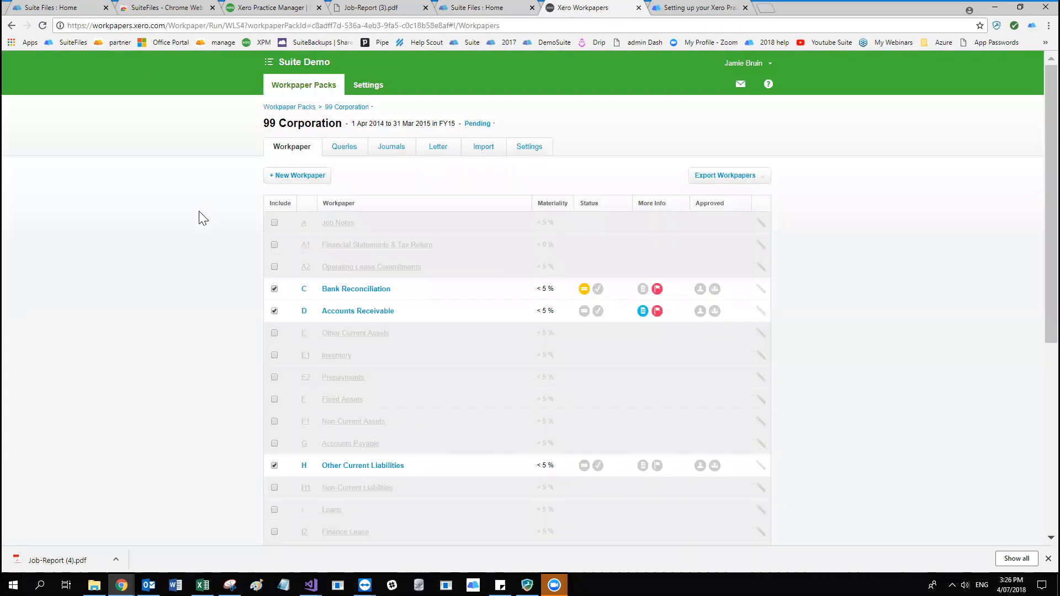
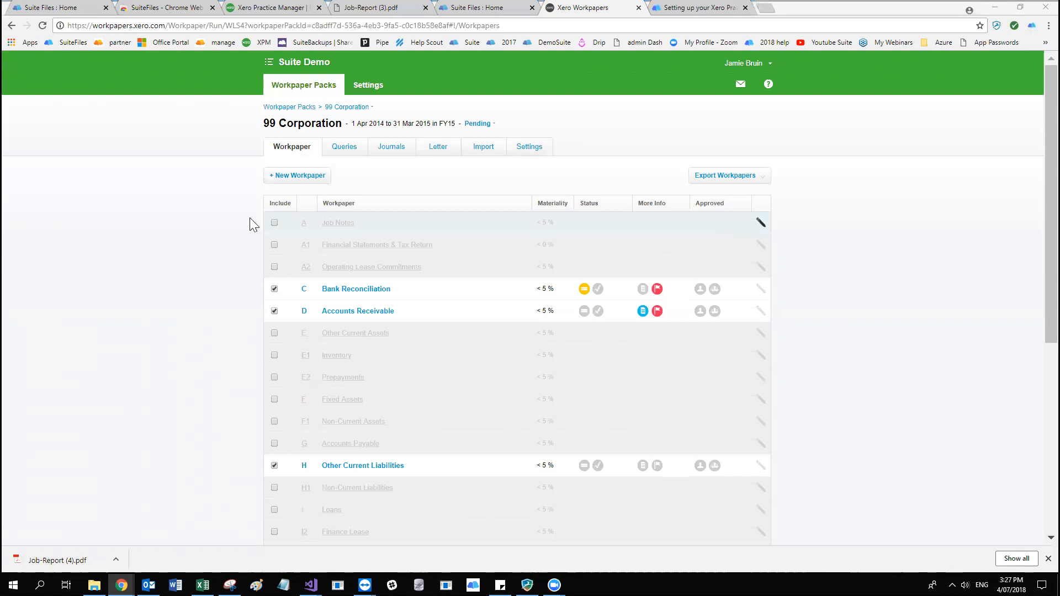
Switch to Outlook and start a new email, leaving an empty line above the signature for the body text.
left_click(201, 163)
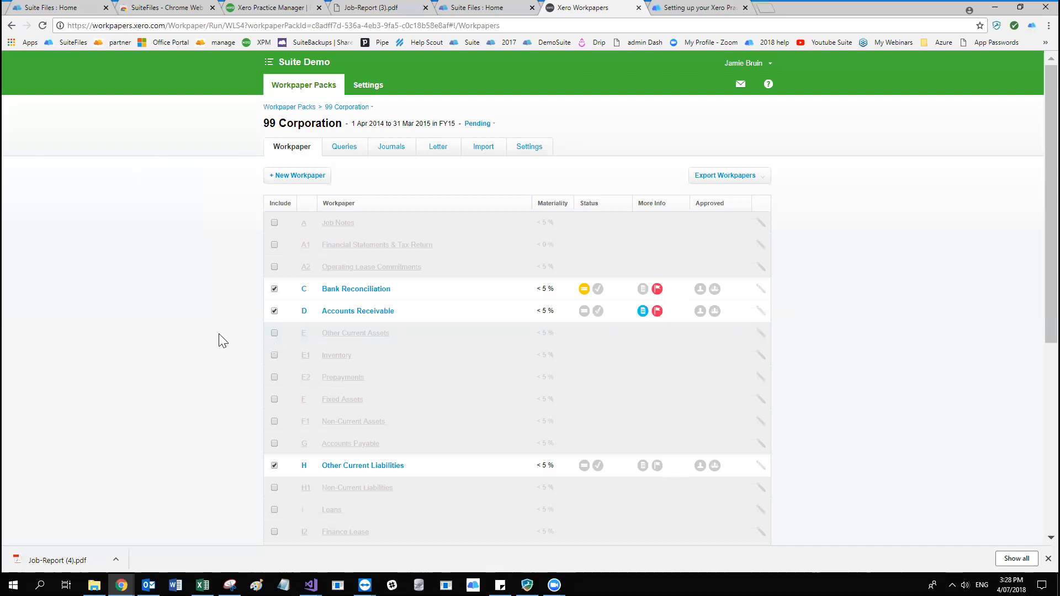
left_click(149, 585)
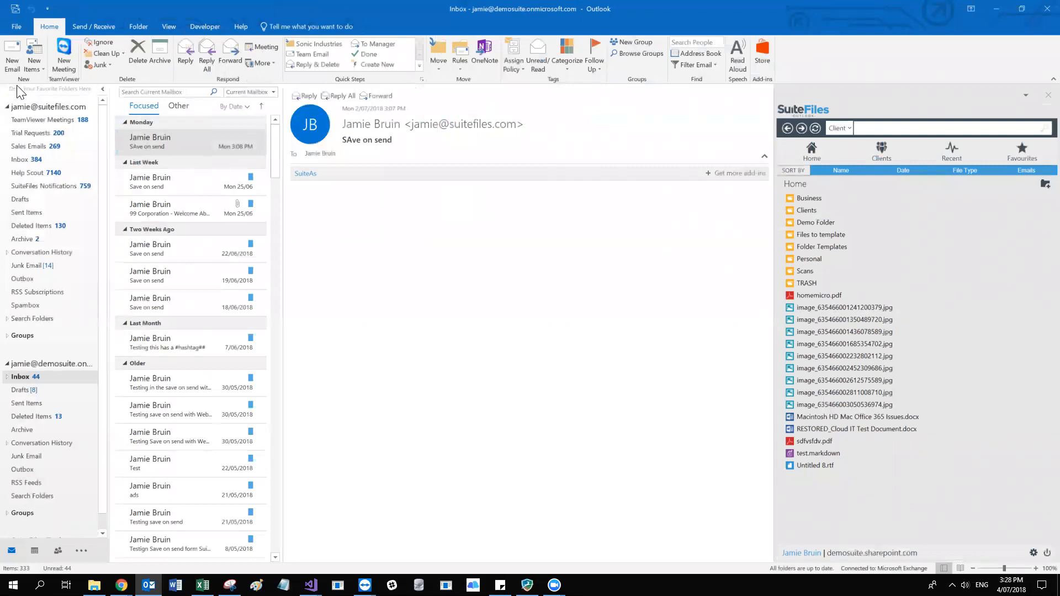
left_click(16, 27)
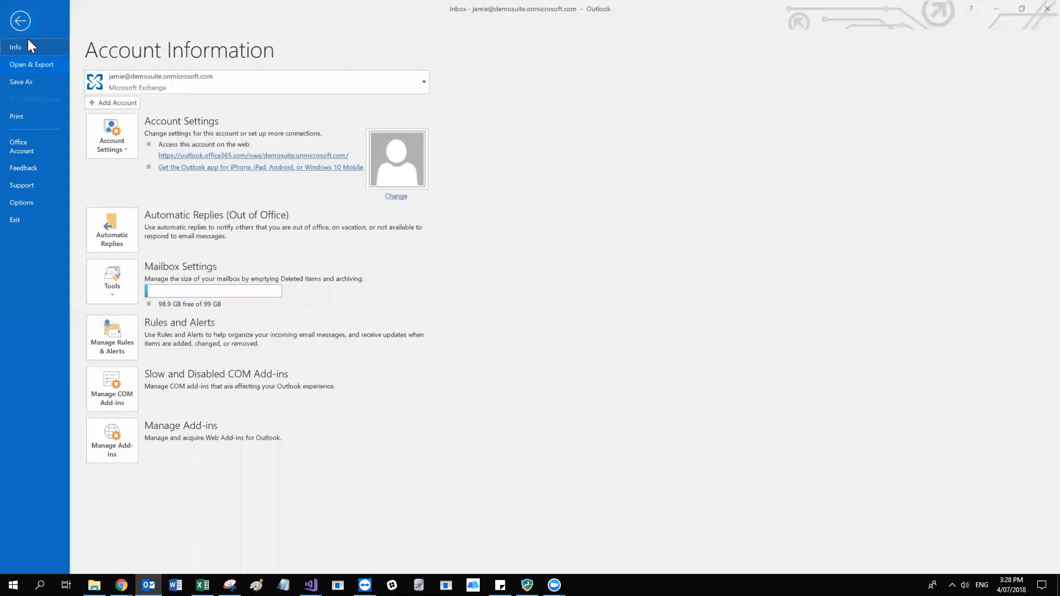
left_click(22, 21)
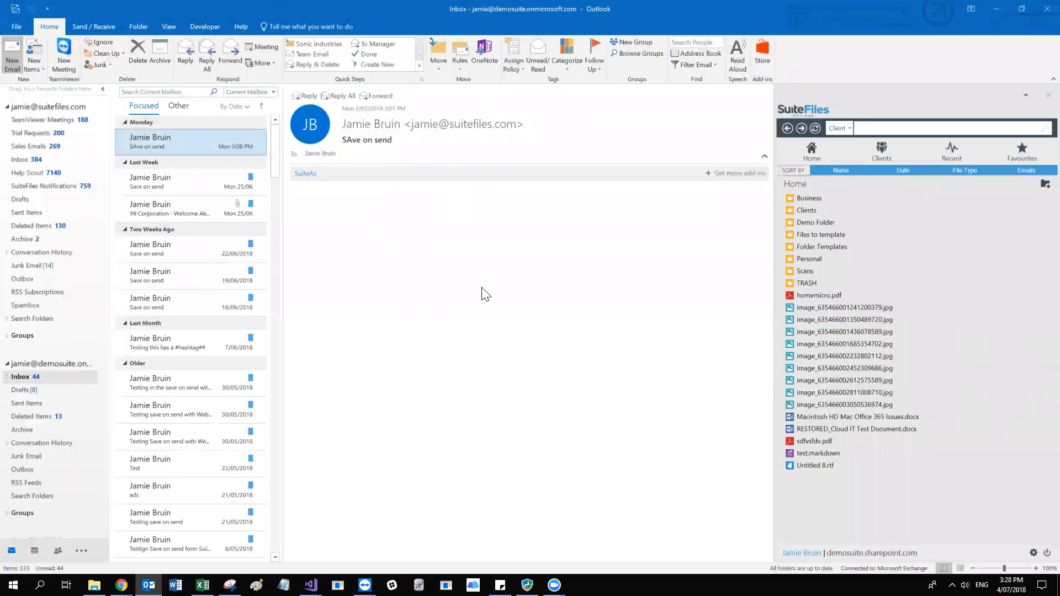
key("ctrl+n")
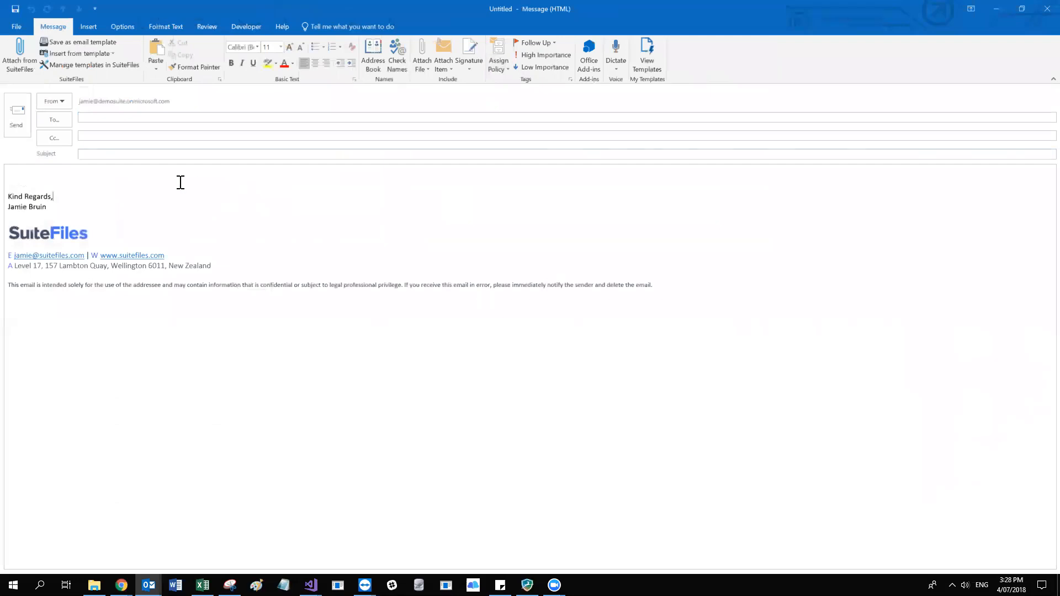
key("Return")
key("Up")
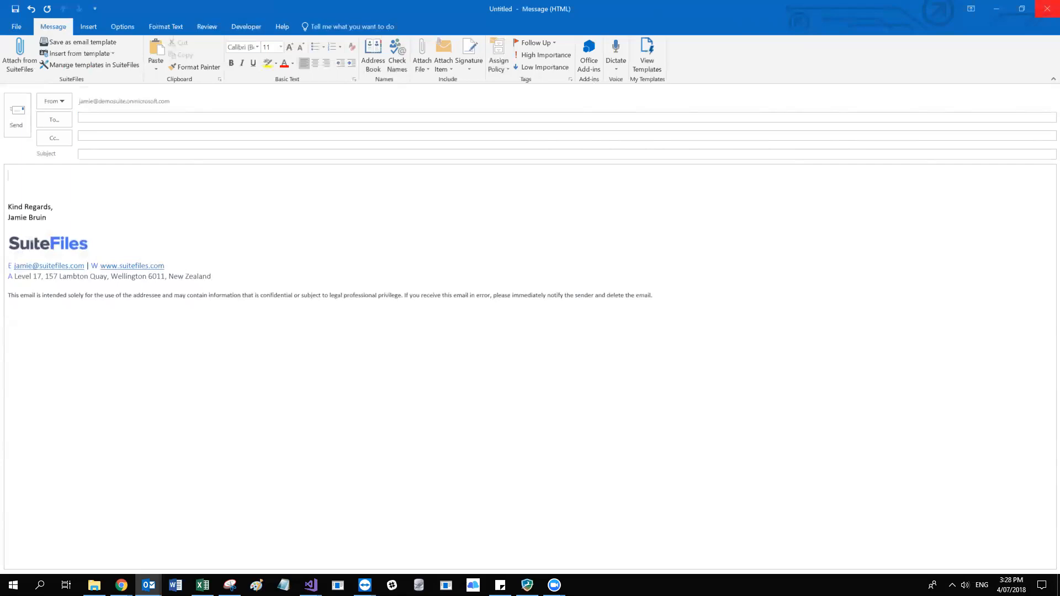
left_click(1047, 9)
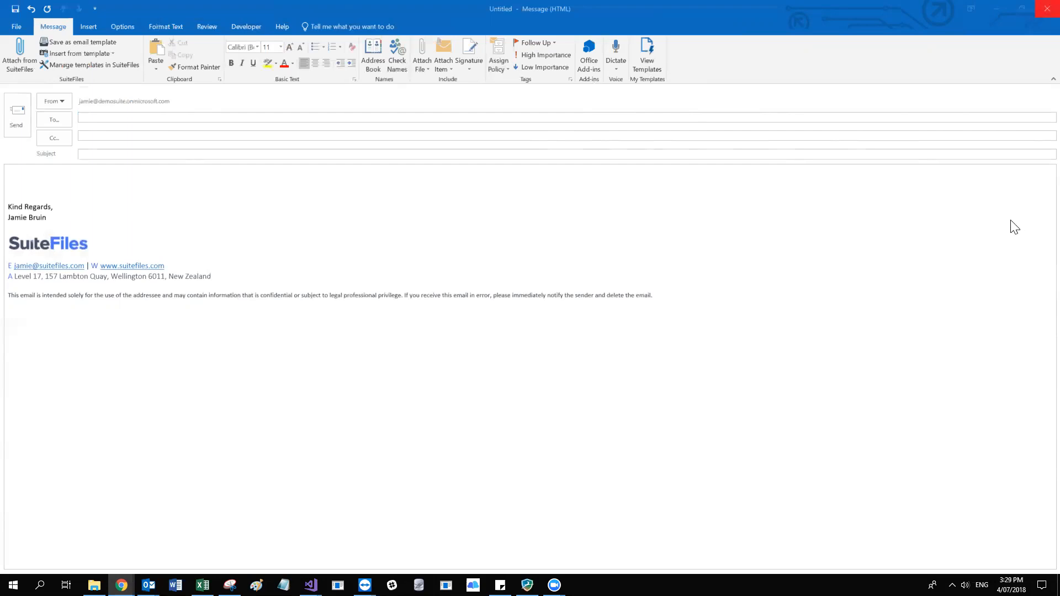
left_click(958, 221)
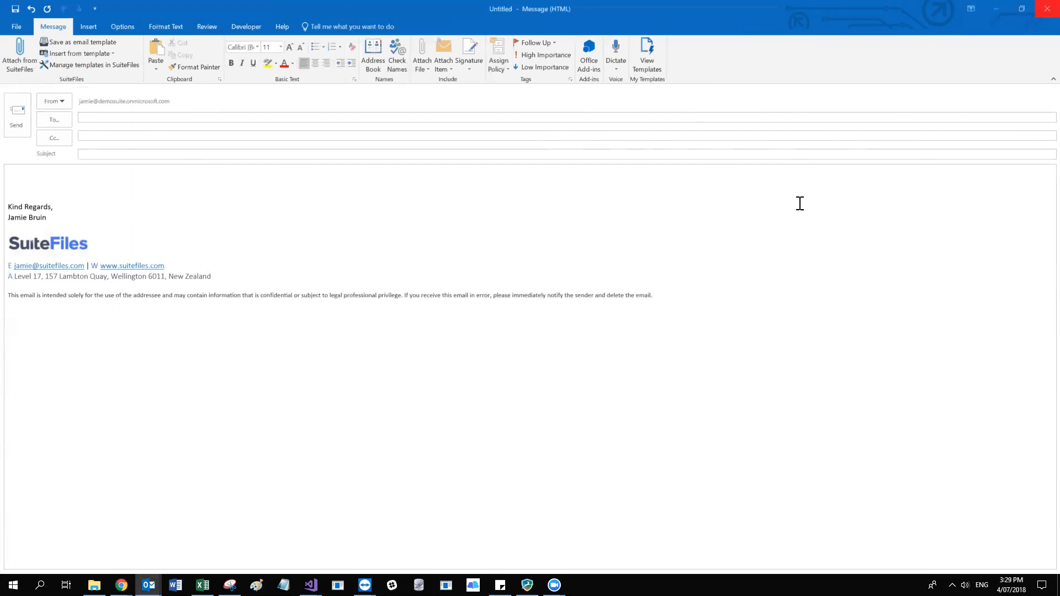
Enter the template field [CUSTOM:NUMBER] on the first line of the email body.
left_click(487, 169)
type("[]")
type("CUS")
type("OMRT")
key("BackSpace")
key("BackSpace")
key("BackSpace")
key("BackSpace")
type("TOM:")
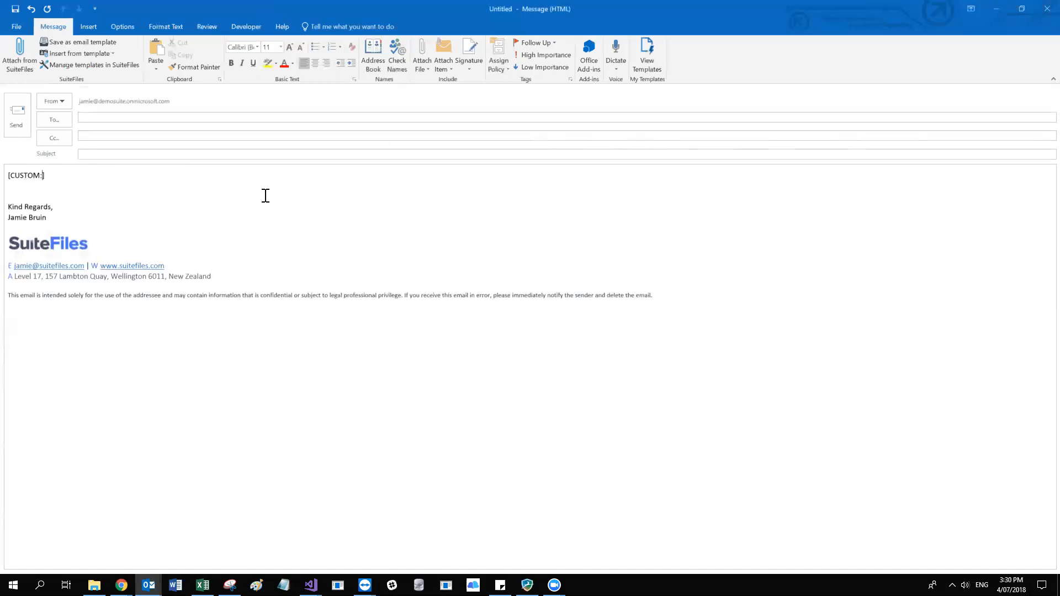
type("n")
key("BackSpace")
type("NUMBER")
double_click(66, 175)
left_click(81, 174)
left_click_drag(81, 174, 8, 175)
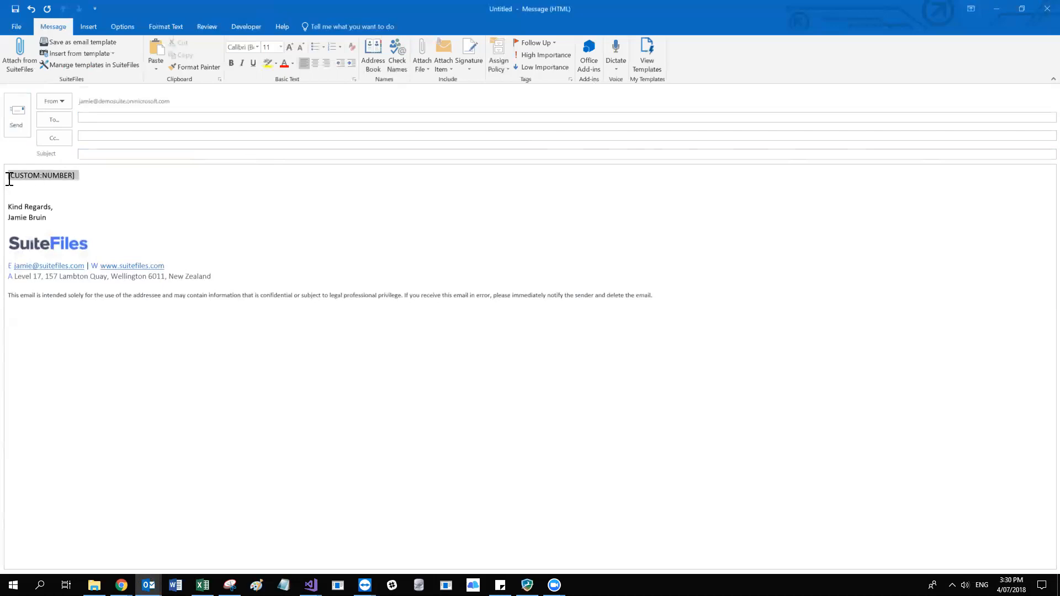
left_click(11, 176)
double_click(25, 175)
double_click(66, 176)
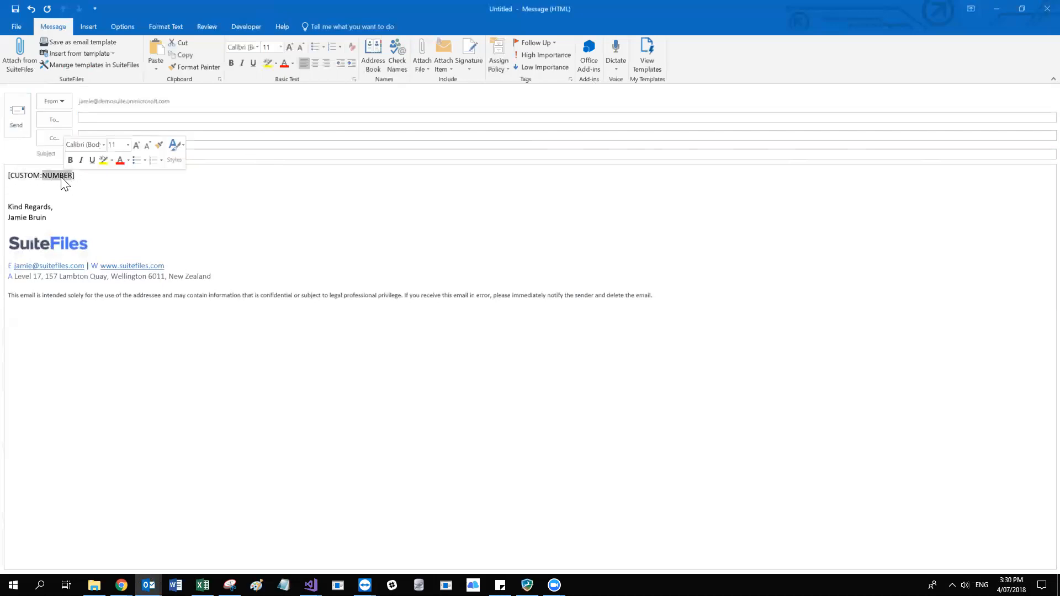
left_click(59, 176)
double_click(62, 175)
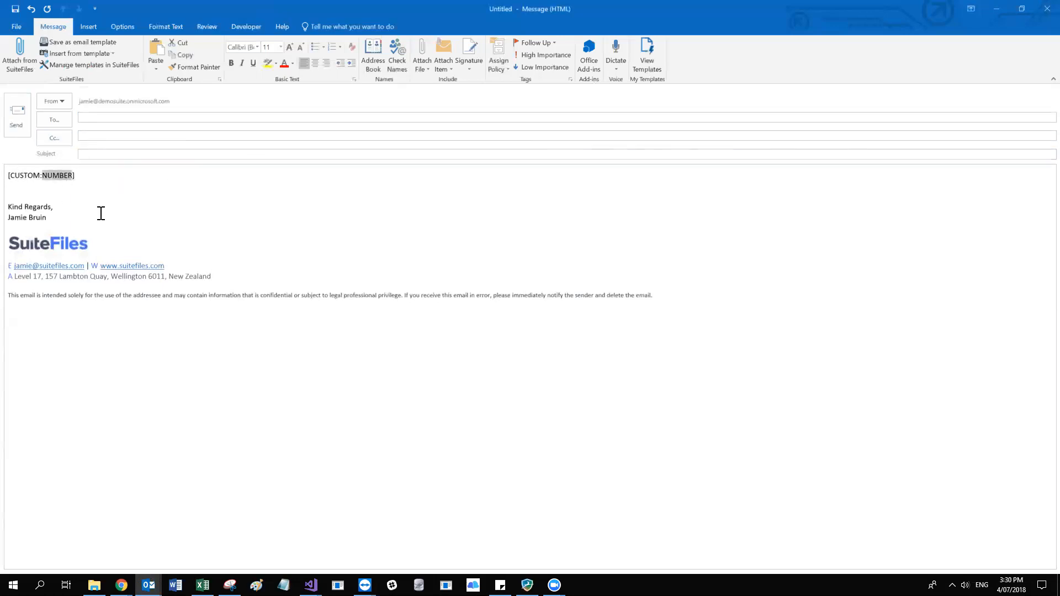
left_click(98, 176)
Paste the [CLIENT:IRD] field from the help article below the custom field and change it to [CLIENT:ABN].
key("alt+Tab")
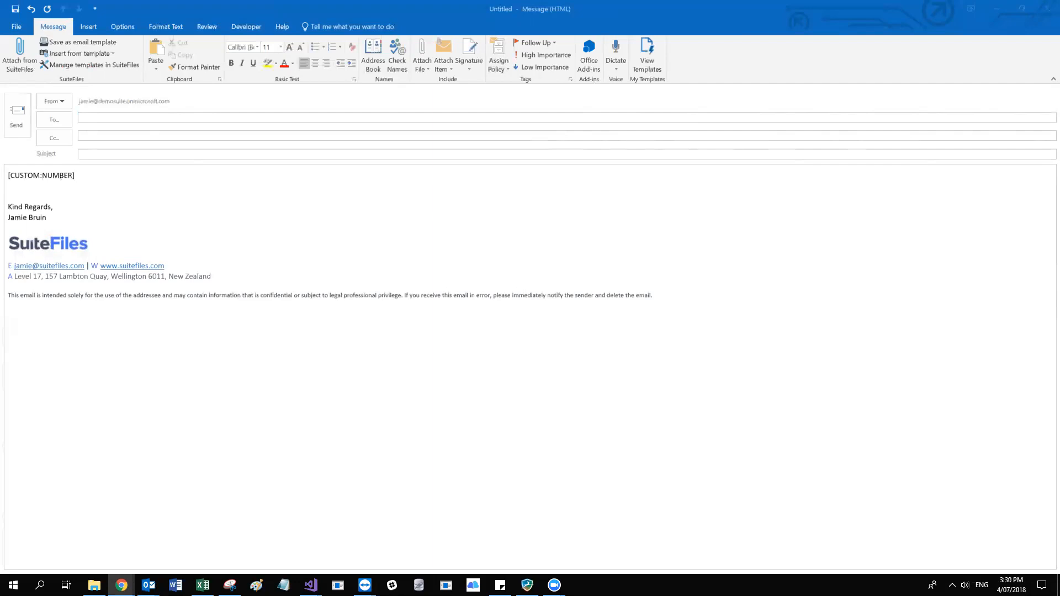
left_click(210, 189)
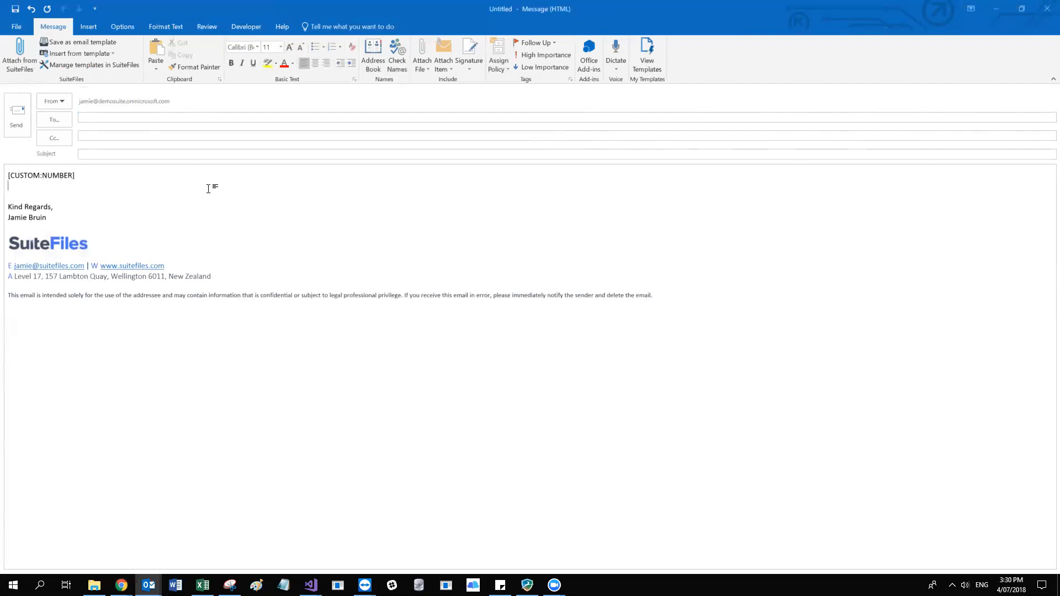
key("Return")
type("[CLIENT:IRD]")
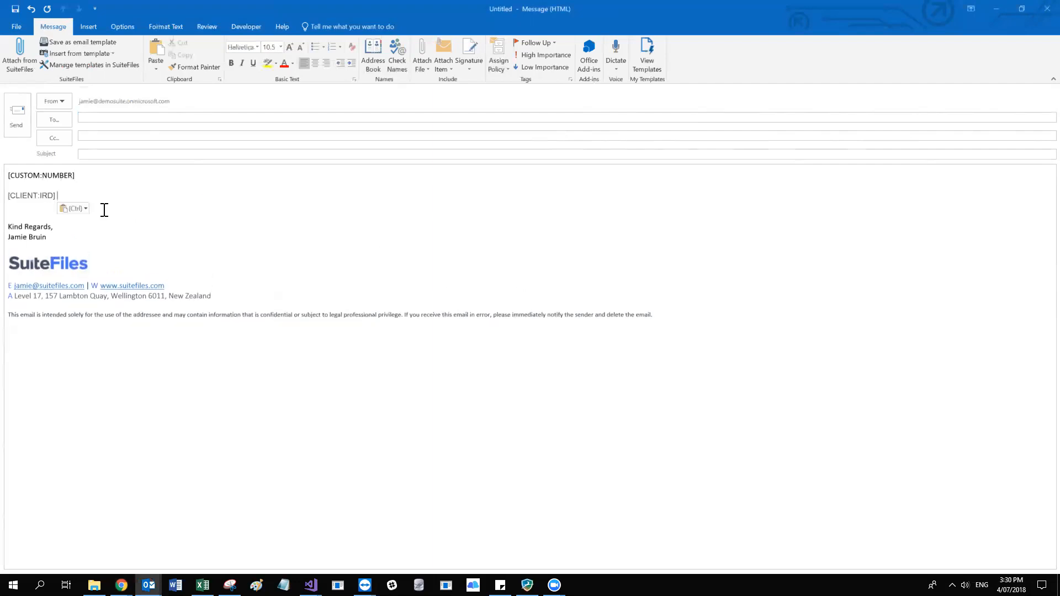
left_click_drag(51, 195, 39, 196)
type("ABN")
left_click_drag(64, 196, 7, 196)
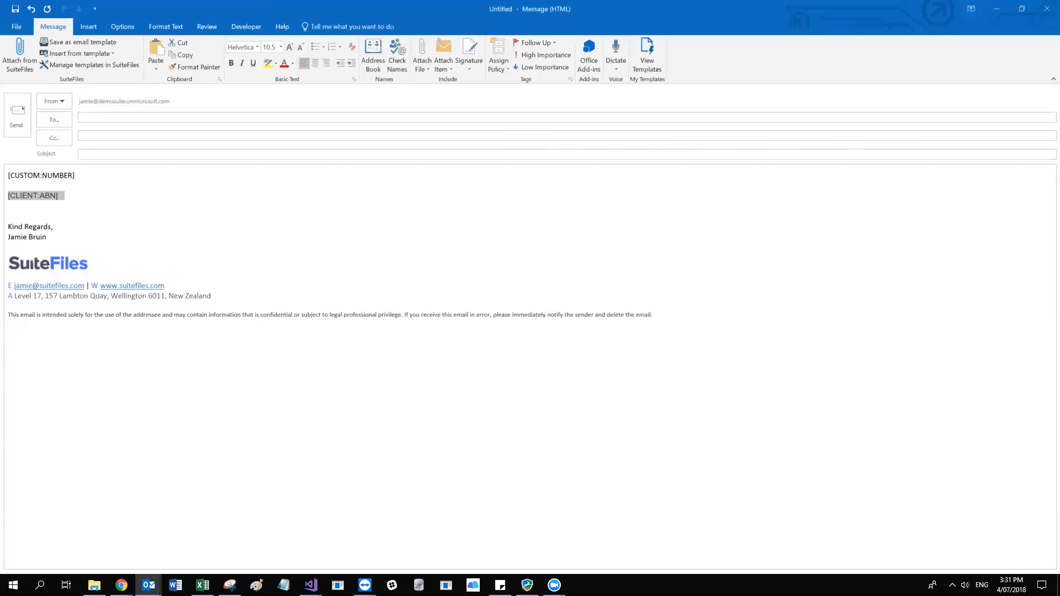
Switch to Chrome and look through the date, client, primary contact and custom fields in the Xero Practice Manager template fields article.
key("alt+Tab")
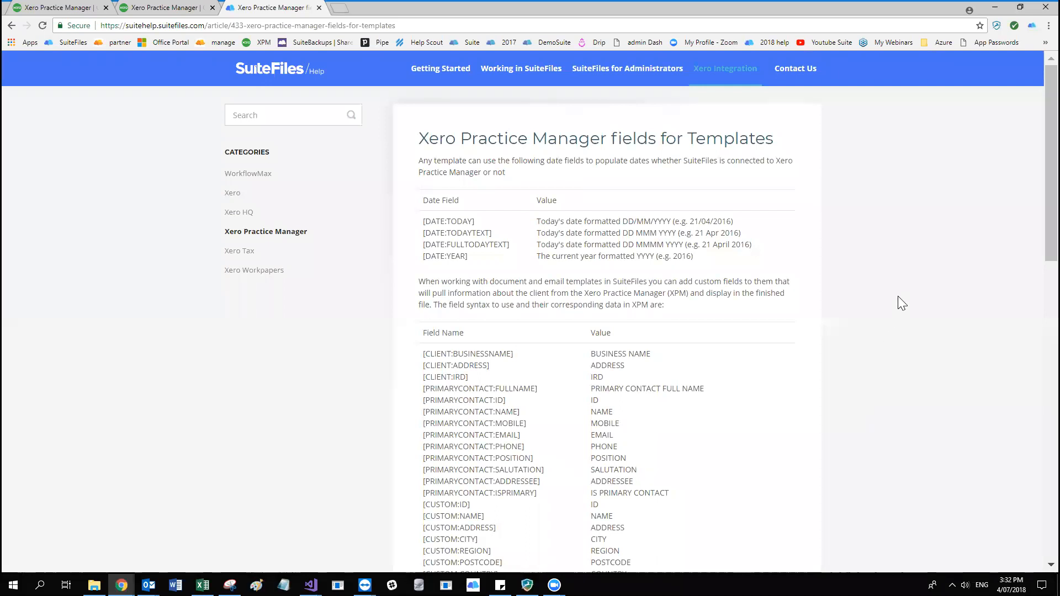
scroll(898, 296, "down", 4)
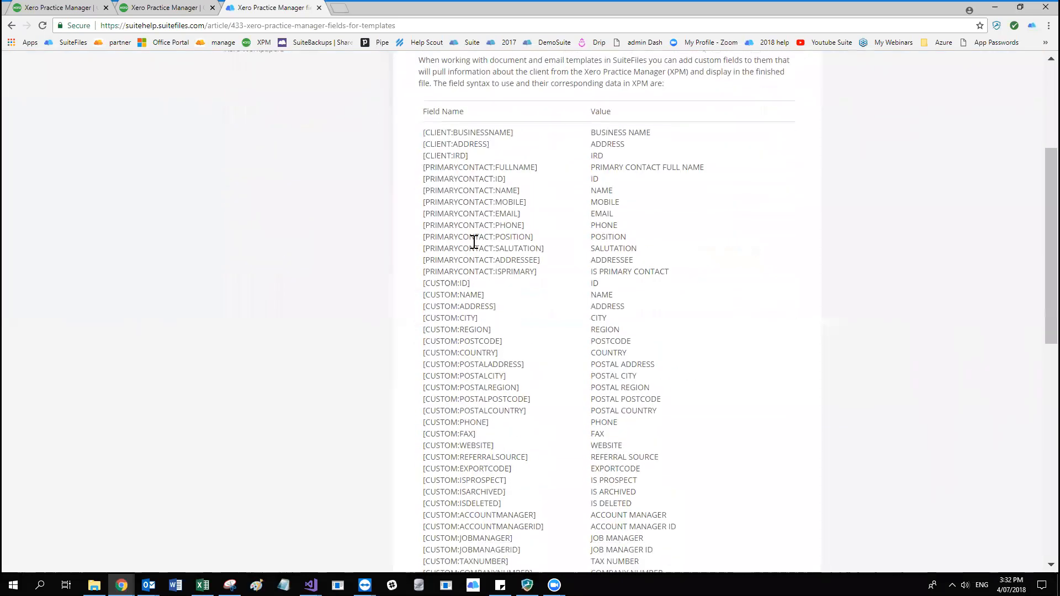
scroll(474, 241, "down", 12)
scroll(476, 244, "up", 7)
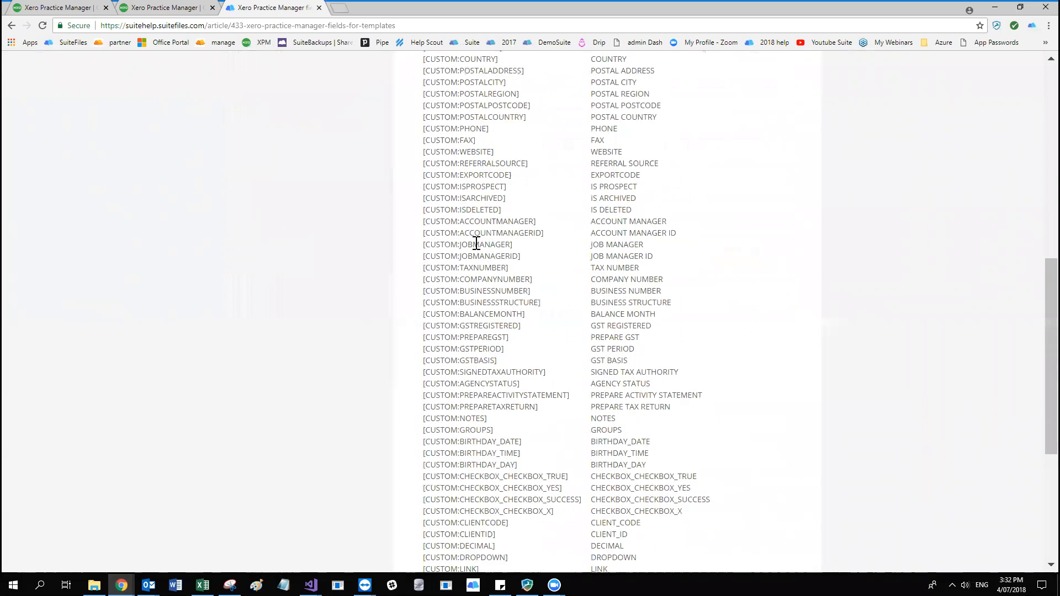
scroll(476, 243, "up", 9)
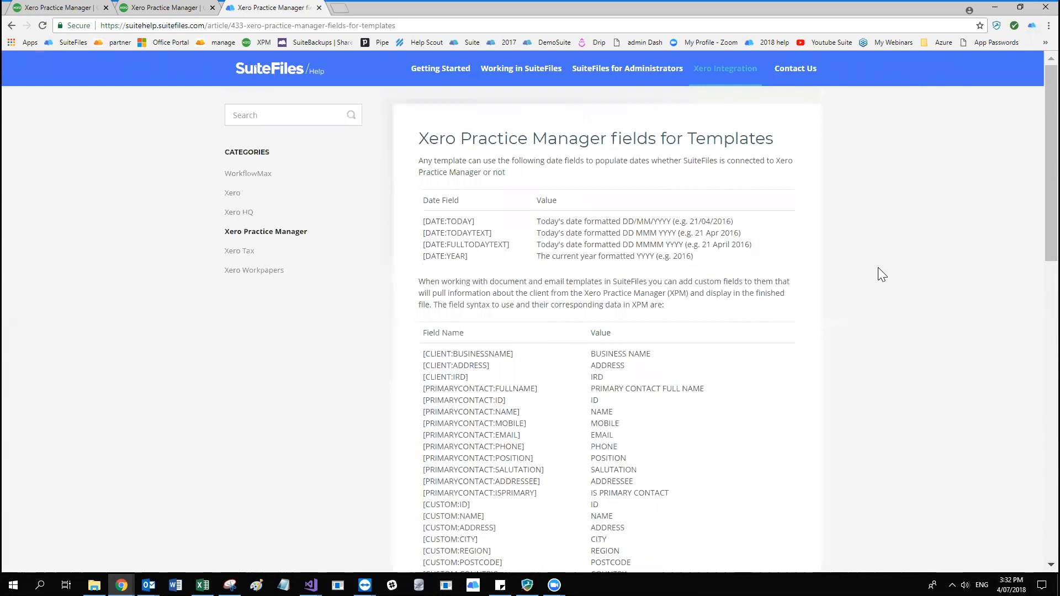
Open a new browser tab and write the SuiteFiles support e-mail address in its address bar without running a search.
left_click(339, 8)
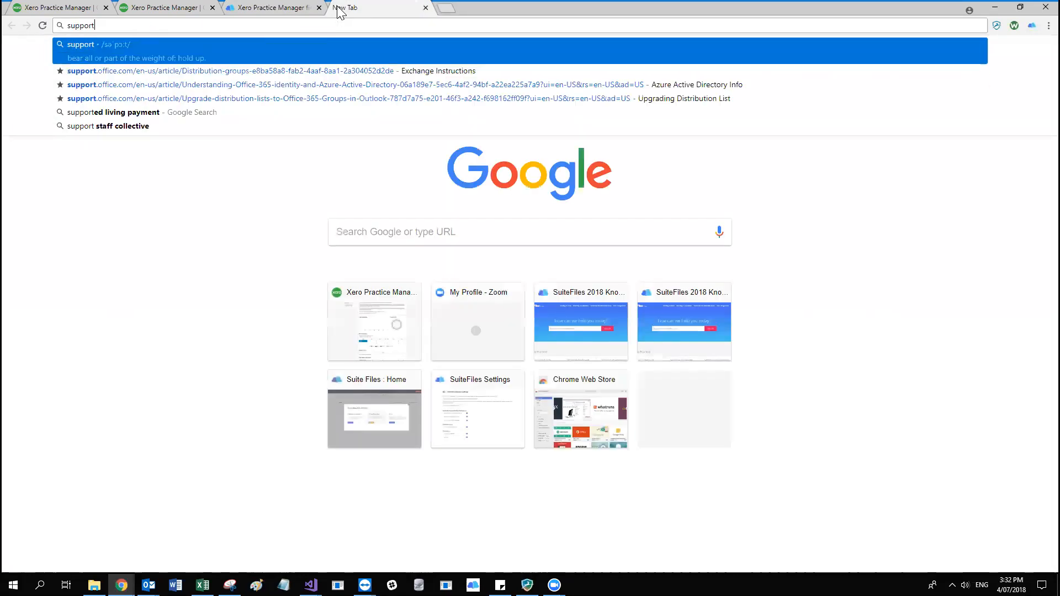
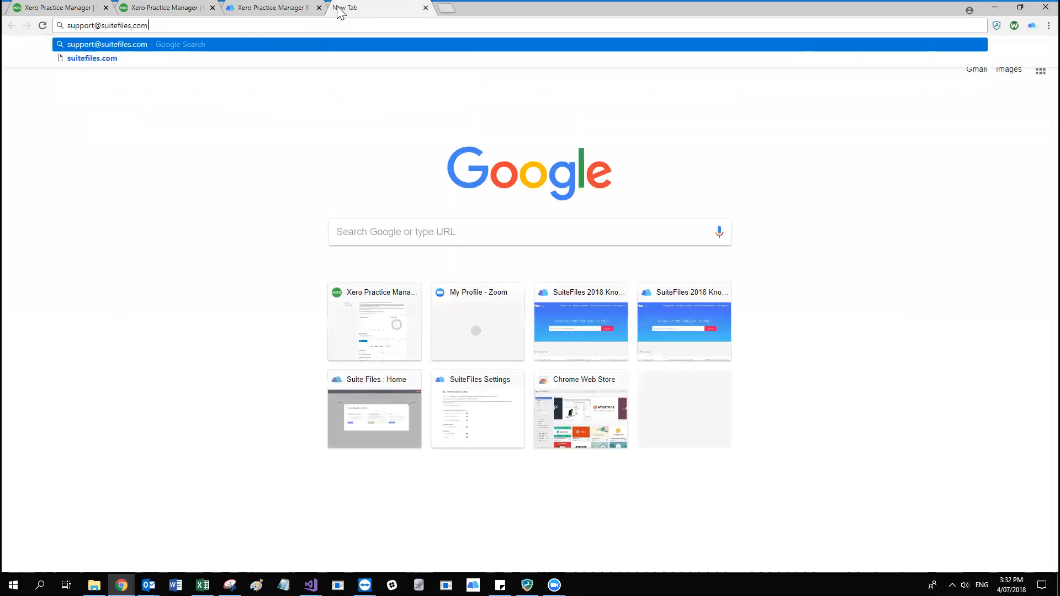
left_click(294, 146)
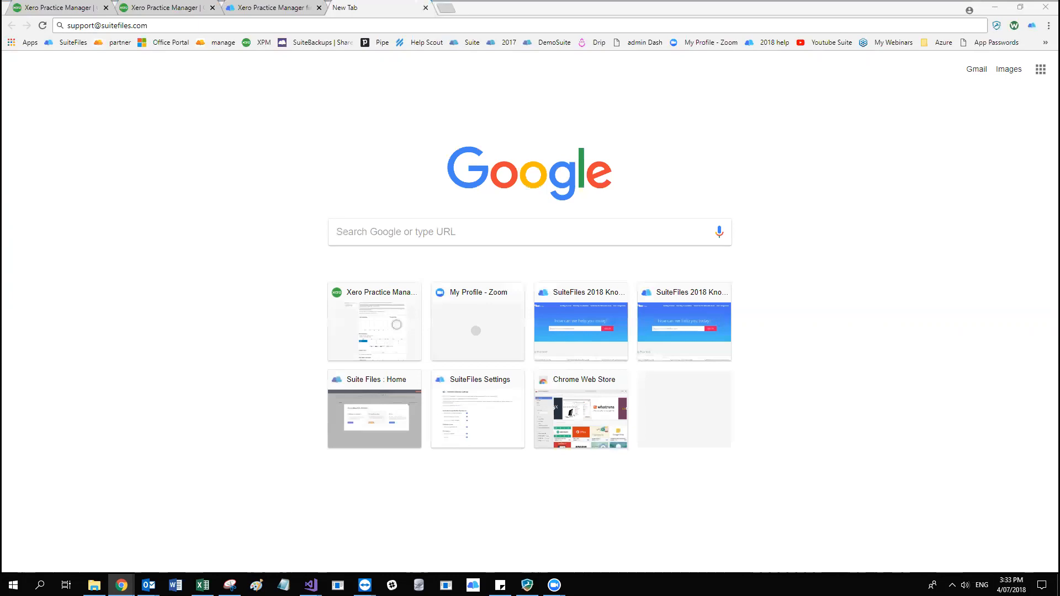
left_click(182, 26)
left_click(173, 26)
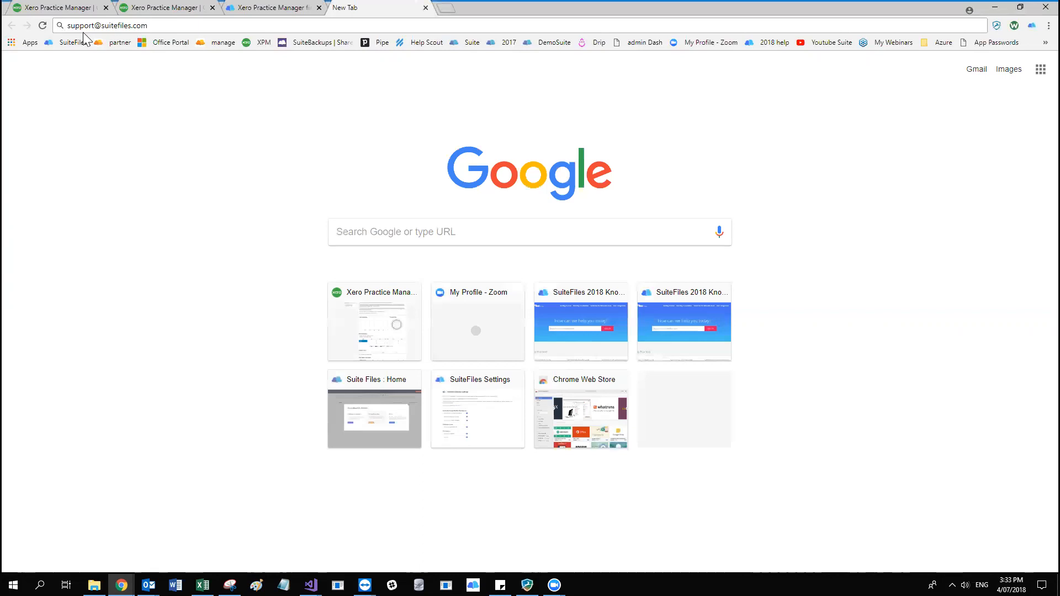